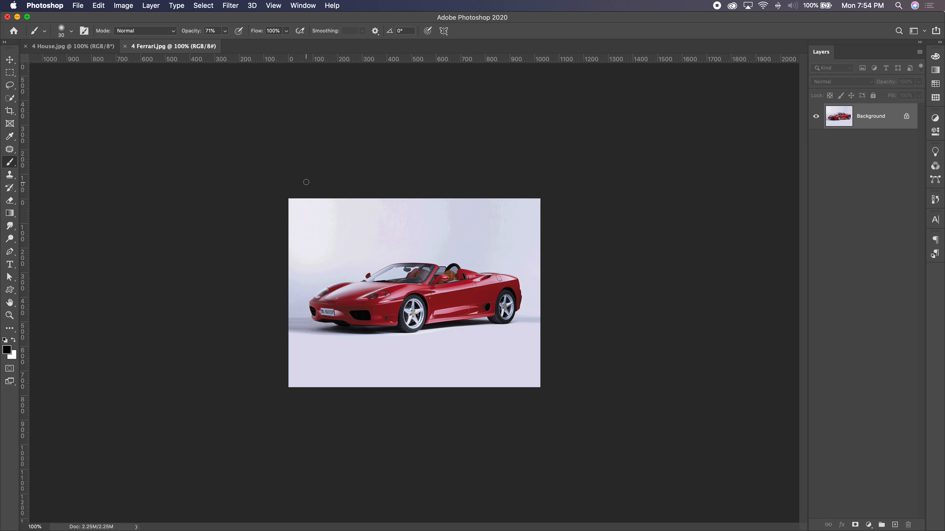
Copy the car image from 4 Ferrari.jpg into the 4 House.jpg document as a new layer.
left_click(77, 45)
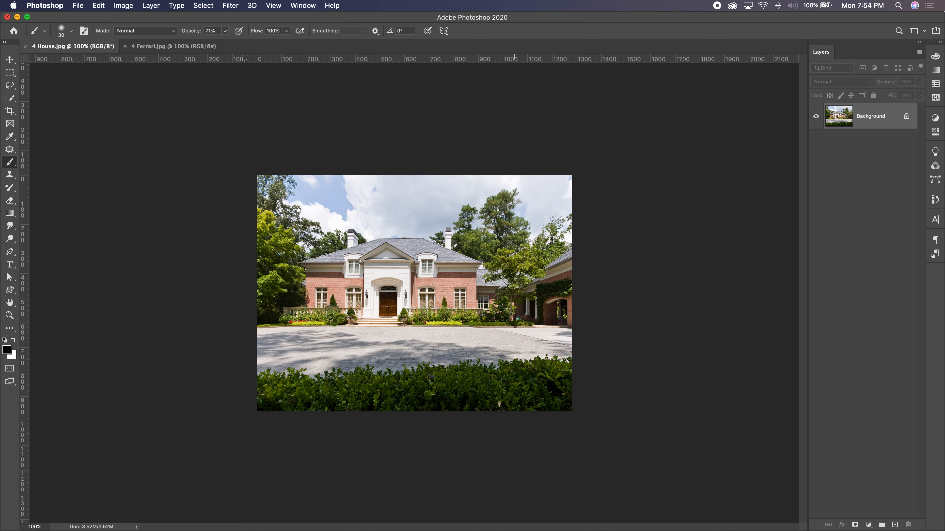
left_click(176, 46)
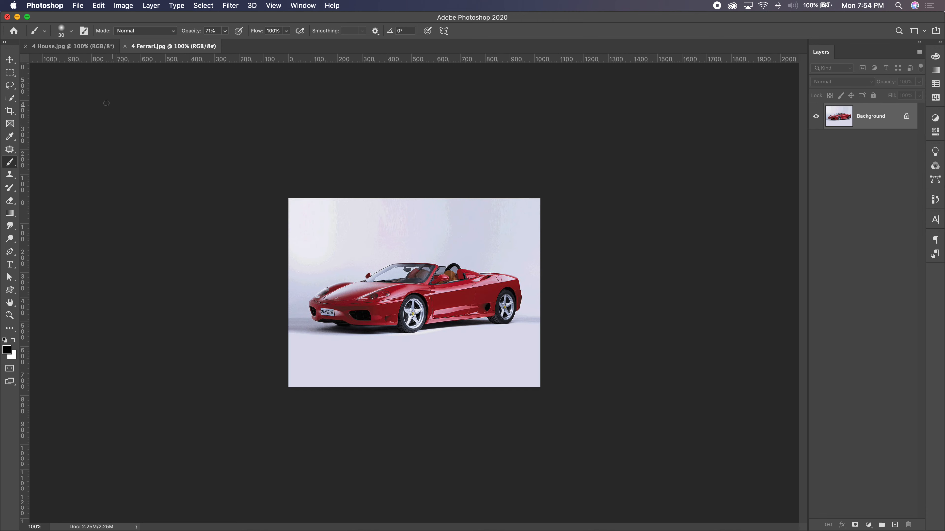
left_click(71, 47)
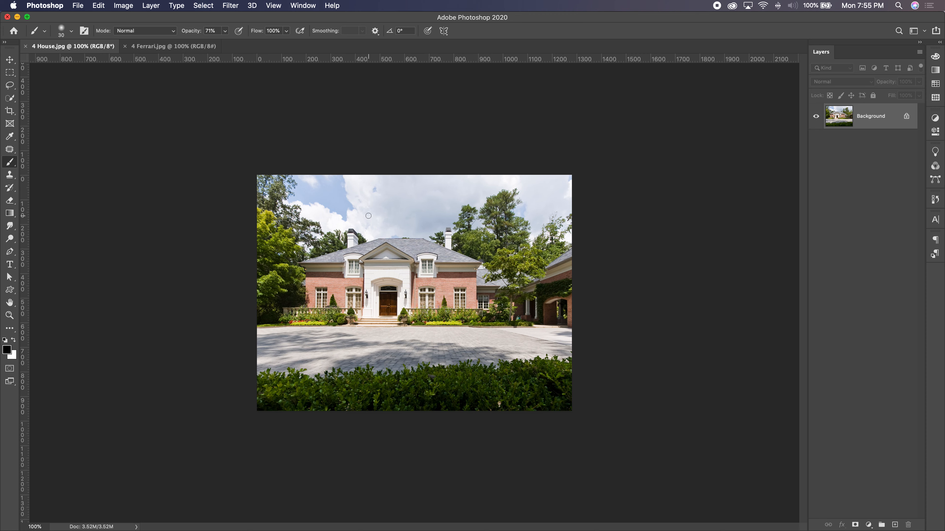
left_click(155, 47)
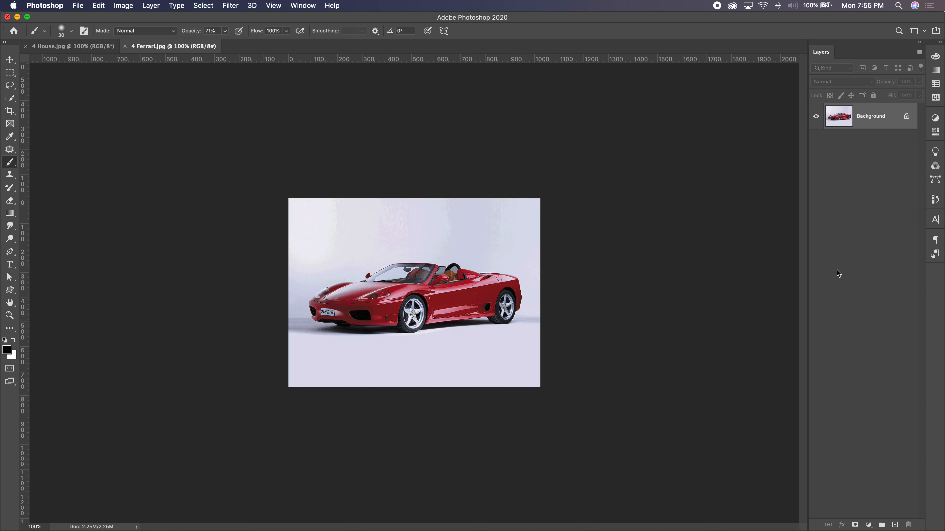
left_click_drag(860, 124, 424, 321)
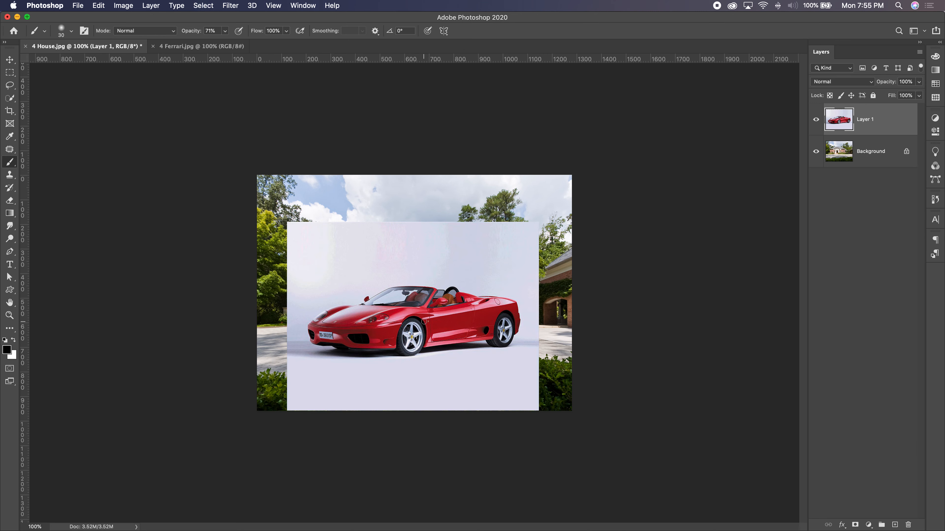
Move the car layer slightly toward the right of the house photo and lower its opacity to 51%.
left_click(9, 59)
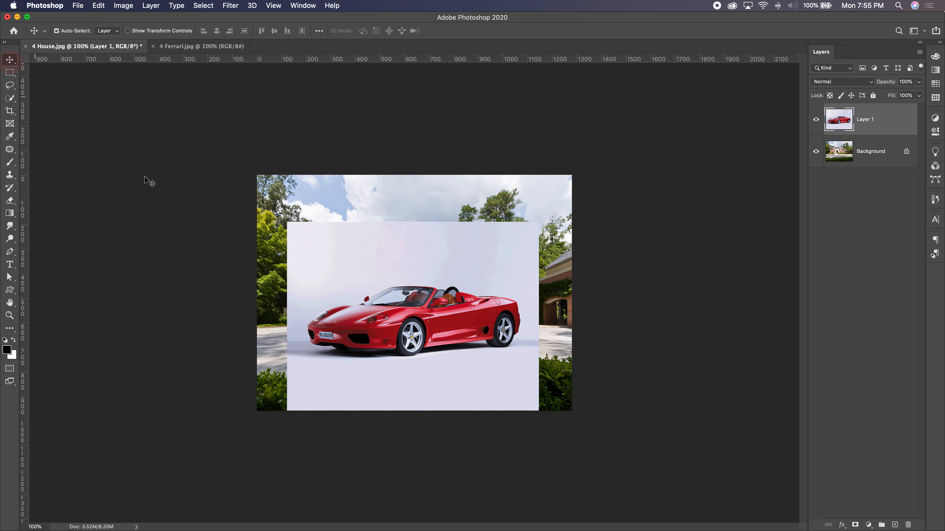
left_click_drag(457, 366, 475, 375)
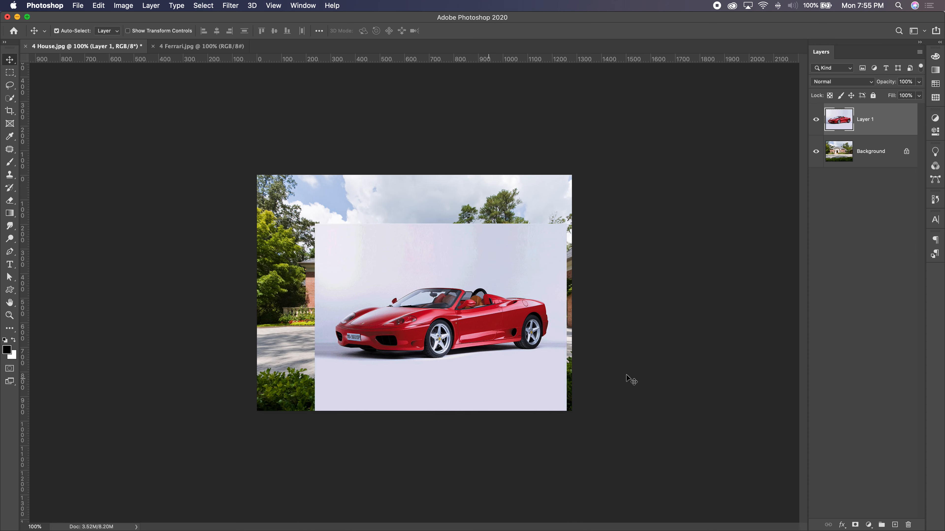
left_click_drag(919, 85, 895, 93)
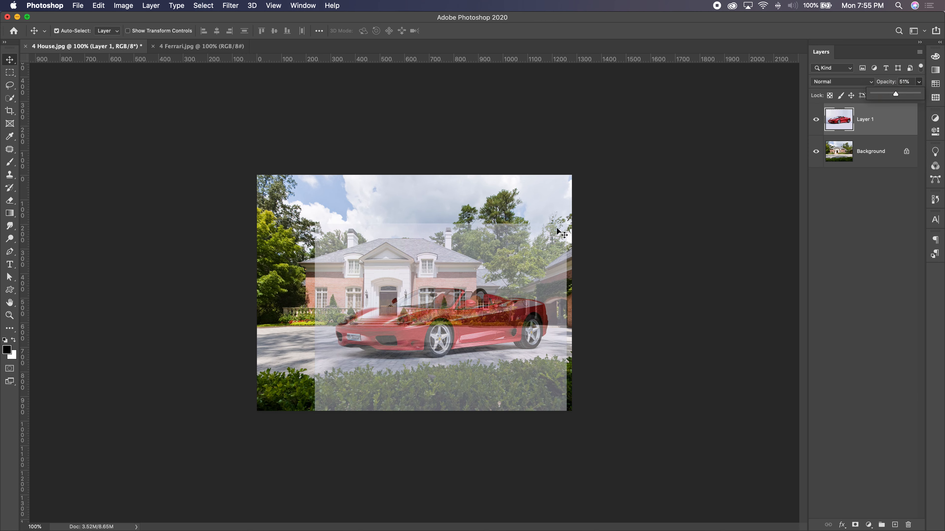
Scale the car layer proportionally to about 80% and shift it onto the driveway.
key("super+t")
left_click_drag(566, 224, 505, 250)
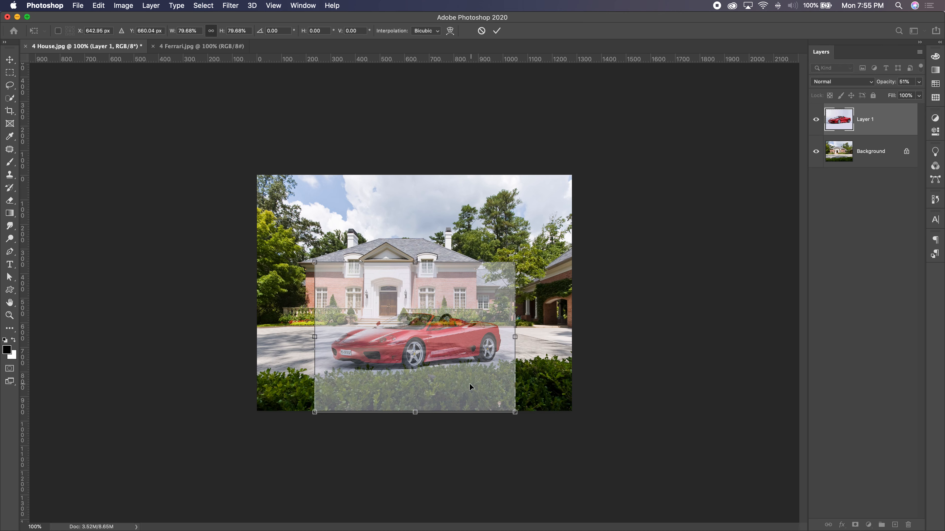
mouse_move(471, 349)
left_mouse_down()
mouse_move(502, 344)
mouse_move(487, 349)
left_mouse_up()
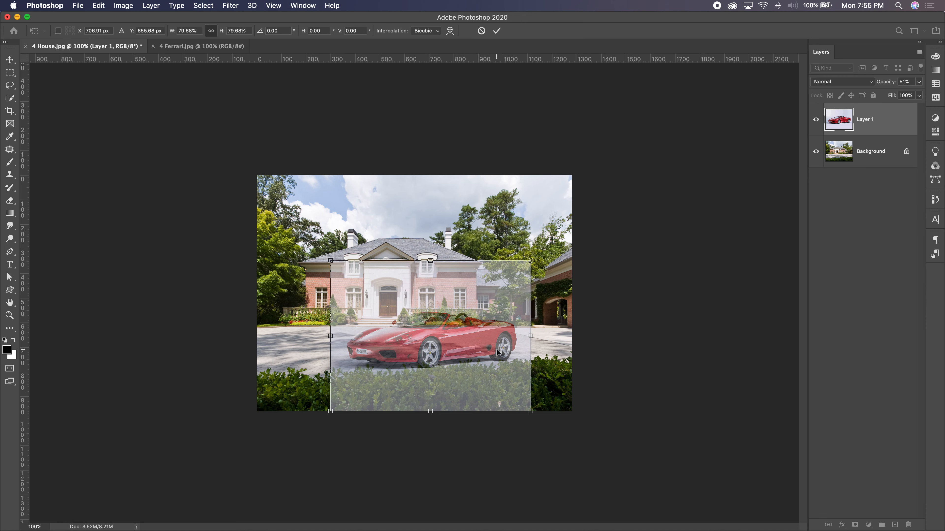
key("Return")
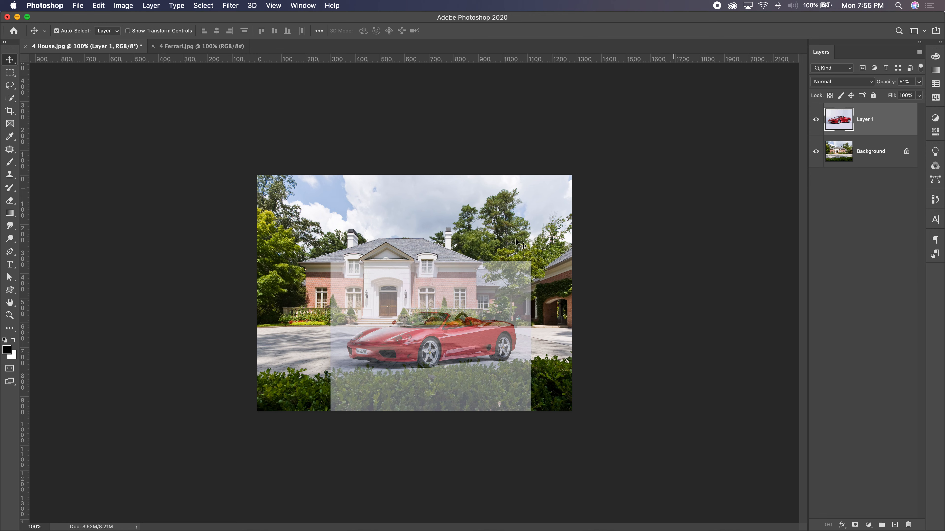
Enlarge the car layer proportionally to about 110% and reposition it on the driveway just above the hedge.
key("super+t")
left_click_drag(331, 261, 309, 253)
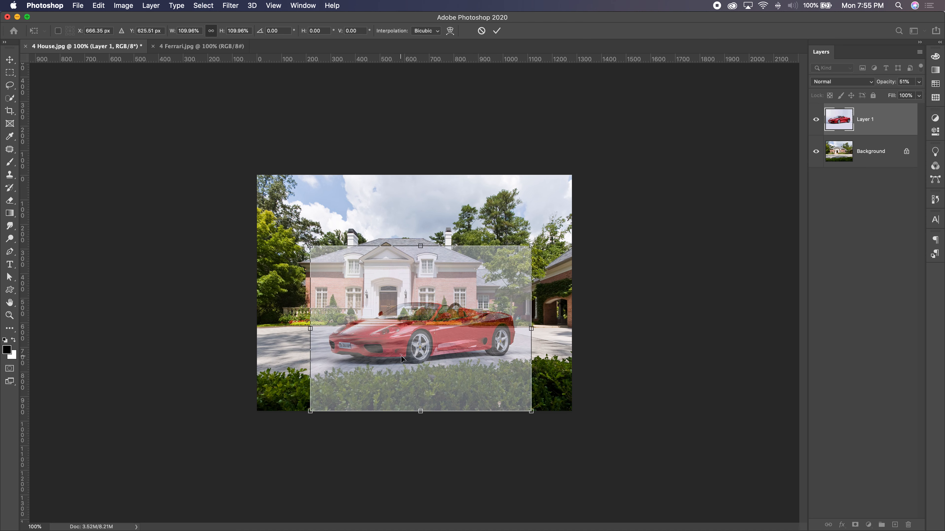
left_click_drag(417, 353, 412, 357)
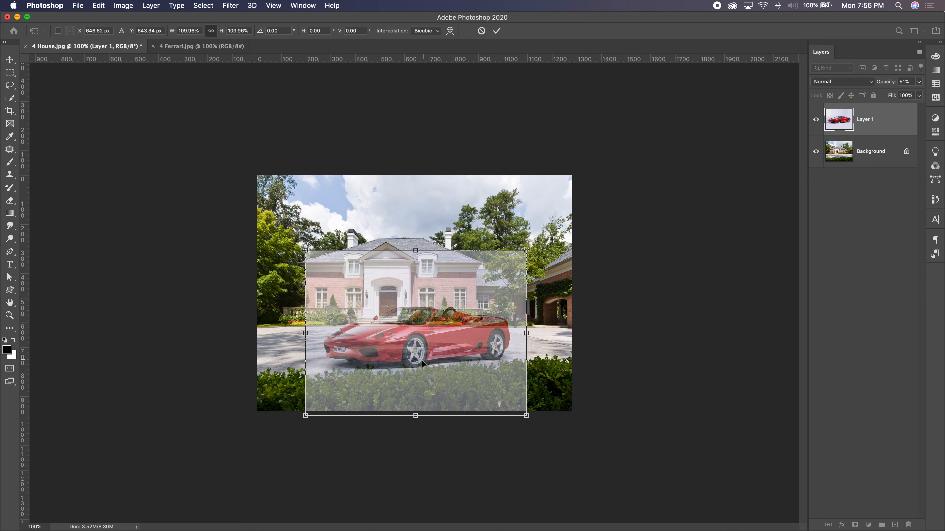
key("Return")
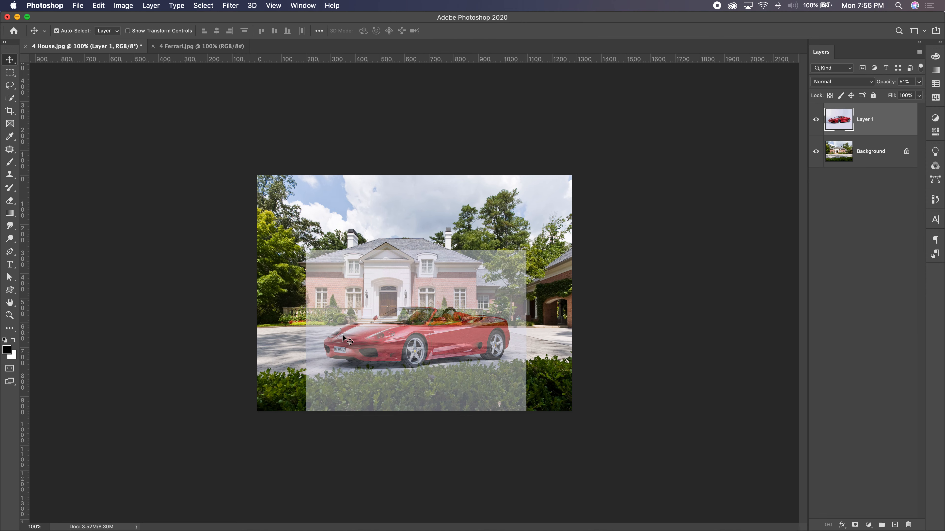
left_click_drag(382, 341, 382, 333)
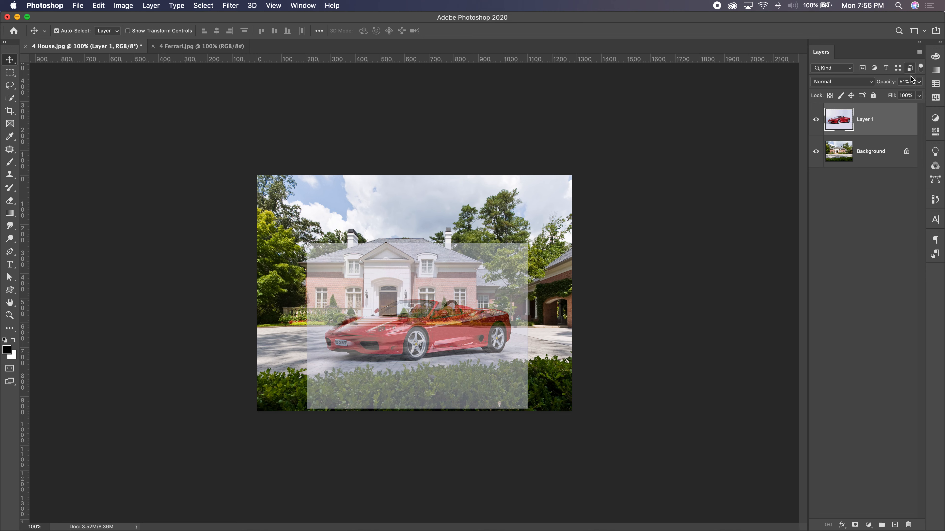
Set the car layer's opacity to 100% and preview the Multiply blend mode, but keep Normal.
left_click(919, 81)
left_click_drag(900, 94, 922, 93)
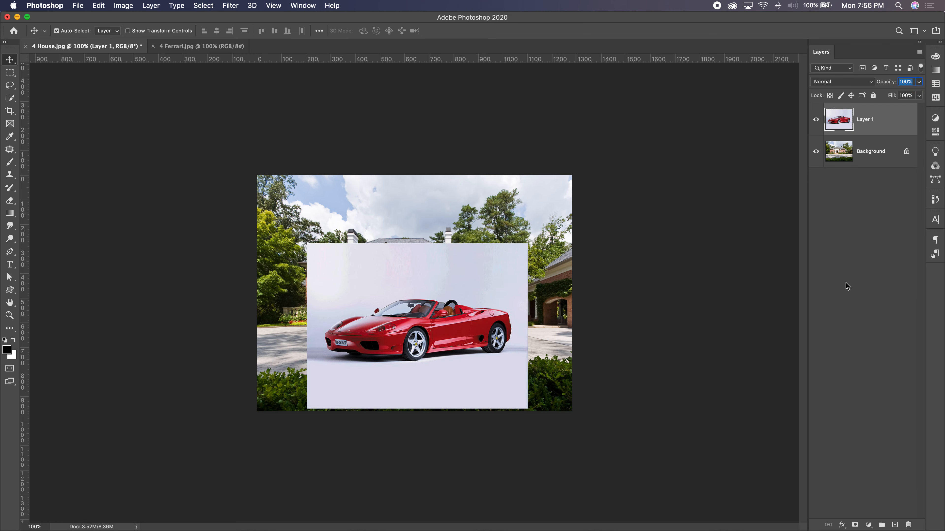
left_click(872, 85)
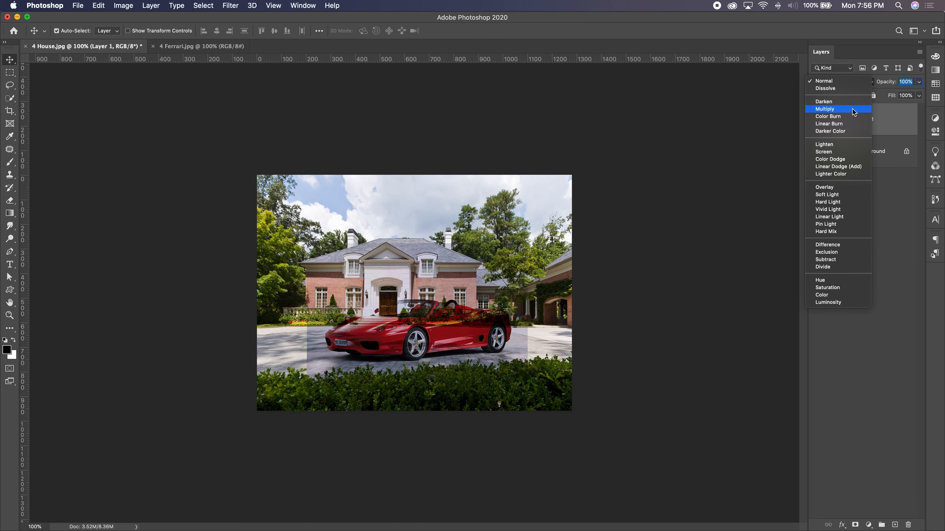
left_click(829, 81)
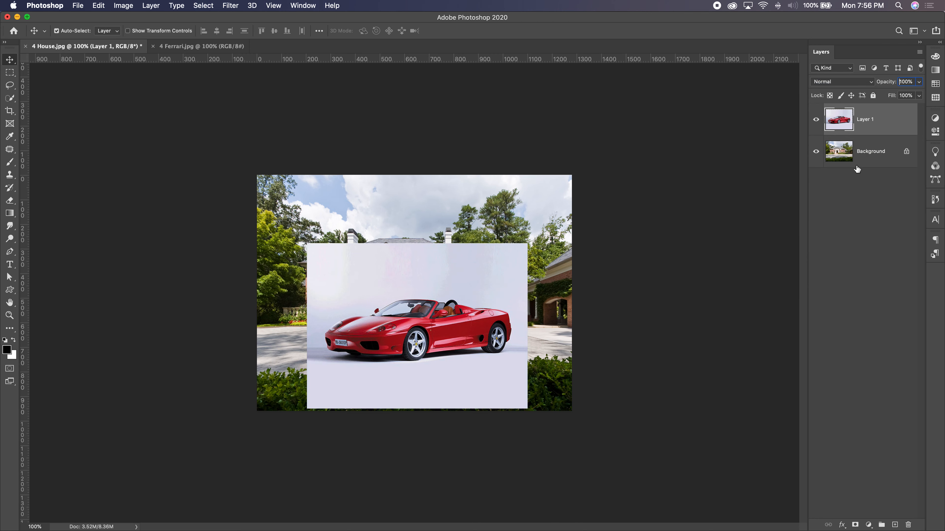
Create a new layer group and move the car layer into it.
left_click(870, 123)
left_click(881, 524)
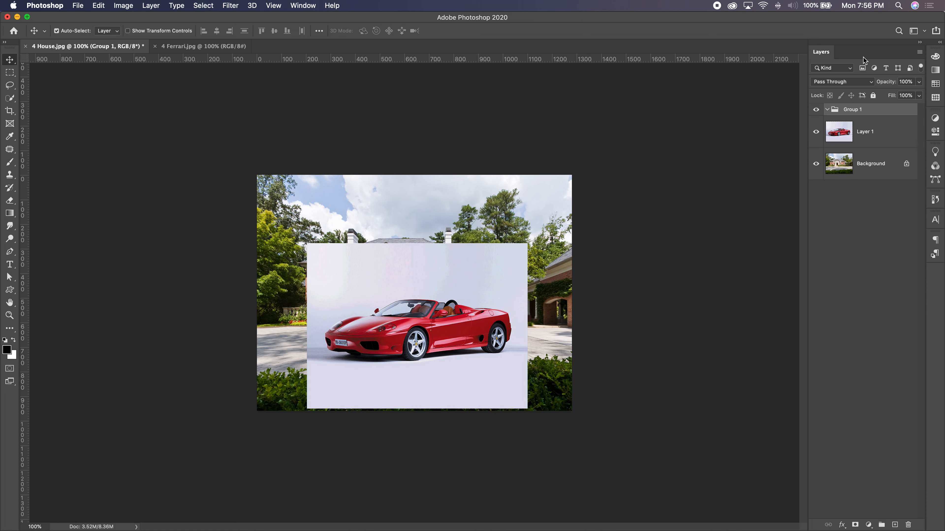
left_click_drag(860, 132, 855, 111)
Rename the car layer inside the group to "car - OG".
double_click(878, 131)
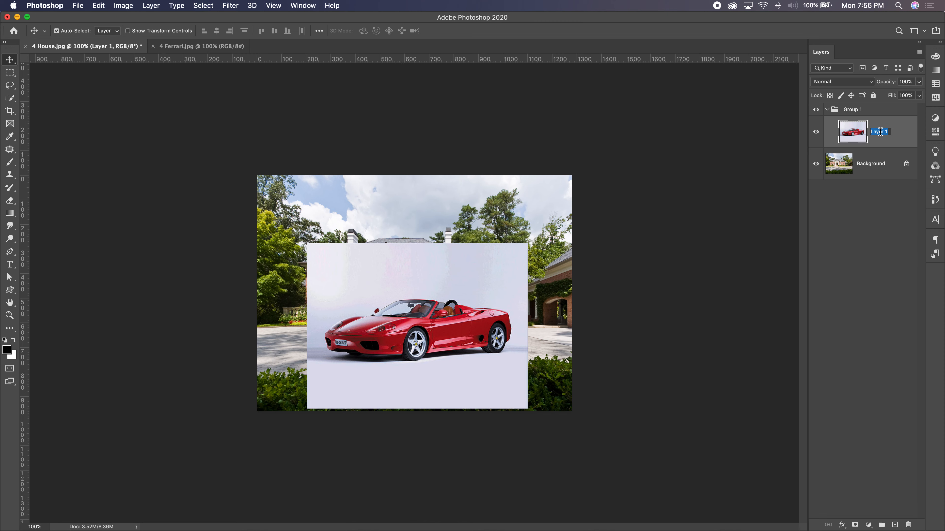
type("car")
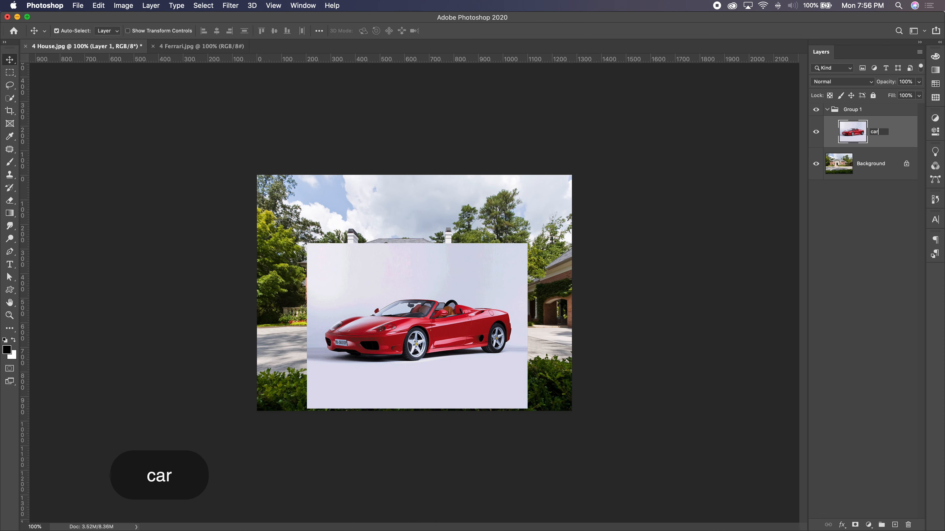
type(" - OG")
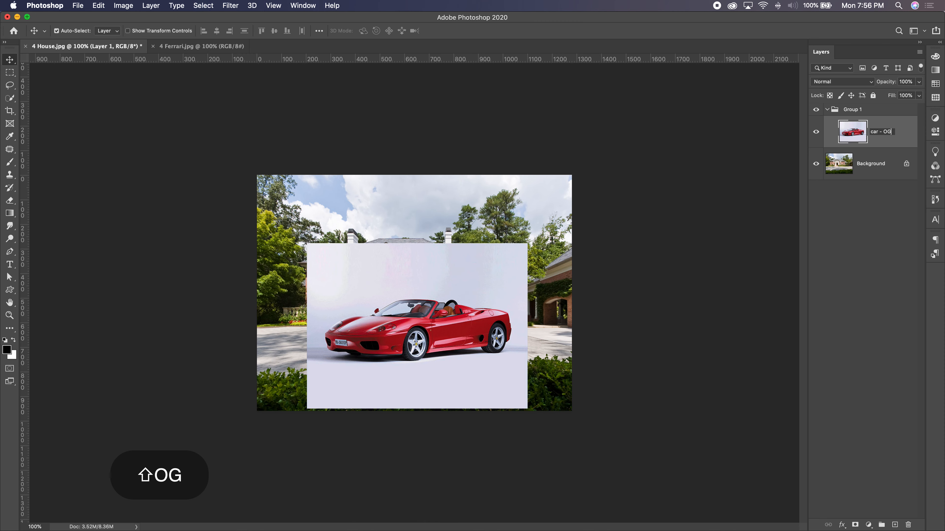
key("Return")
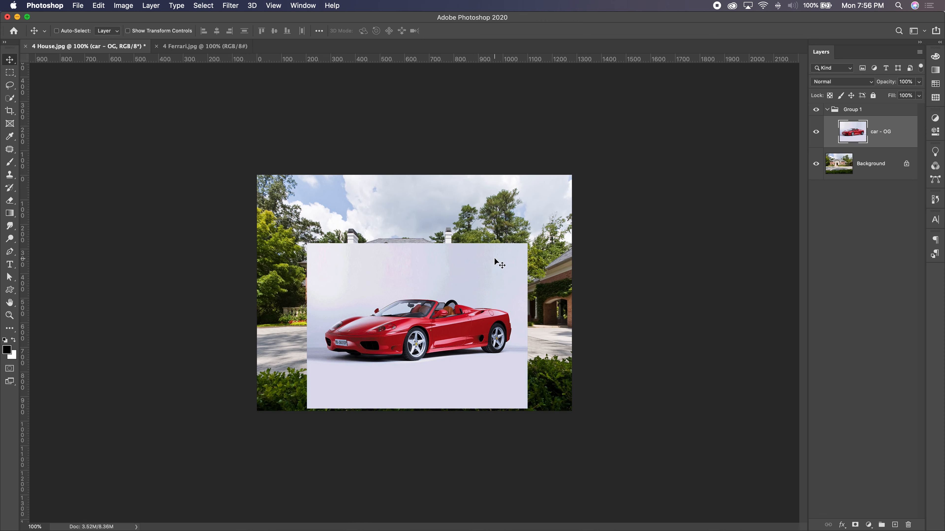
Rename the layer group to "car".
key("super+plus")
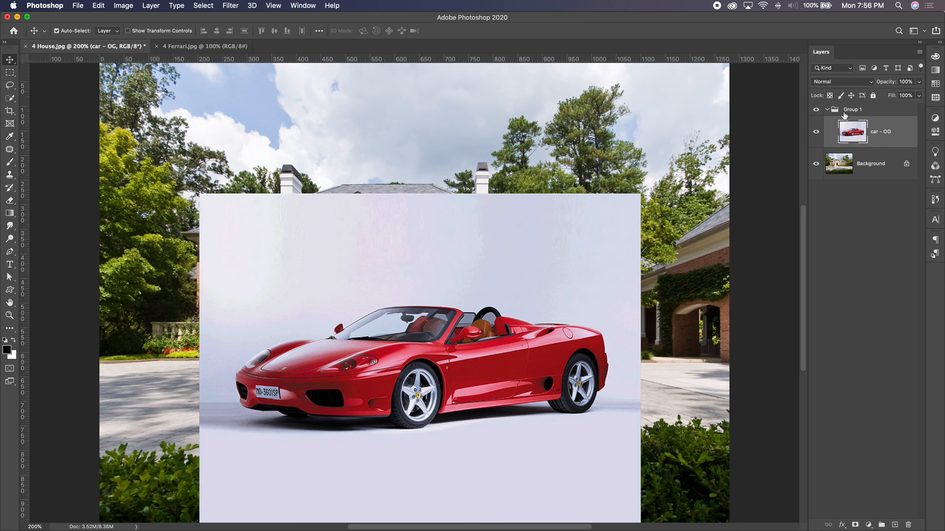
double_click(852, 110)
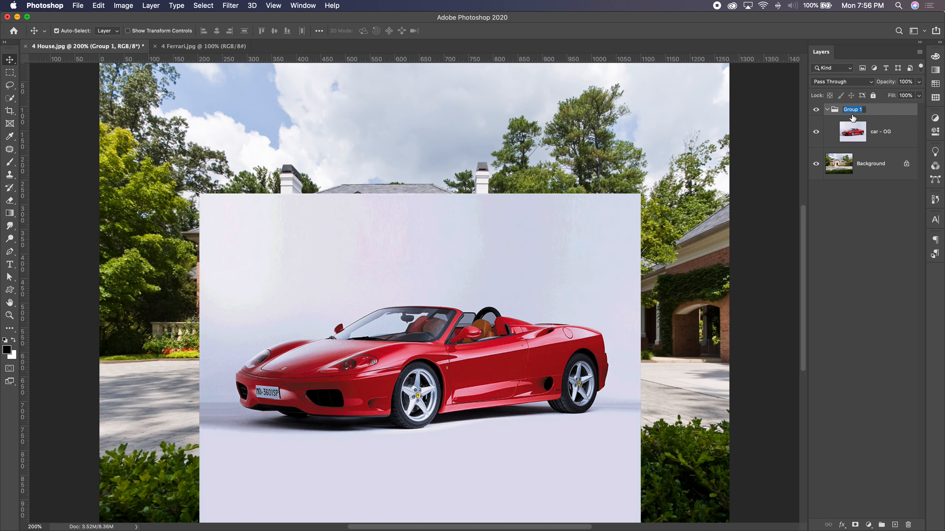
type("car")
key("Return")
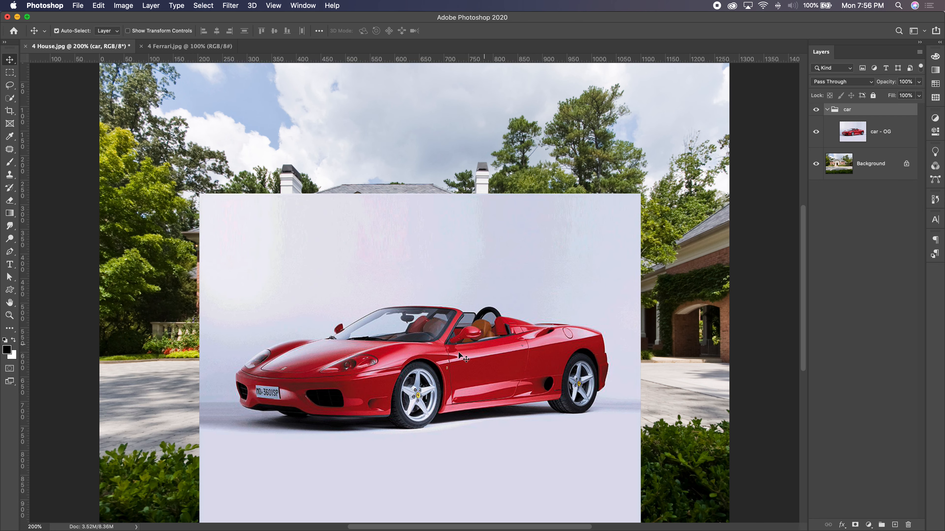
Start a Pen tool path at the car's front bumper, tracing over the hood and around the far side mirror.
key("super+equal")
key("space")
left_click_drag(473, 374, 467, 271)
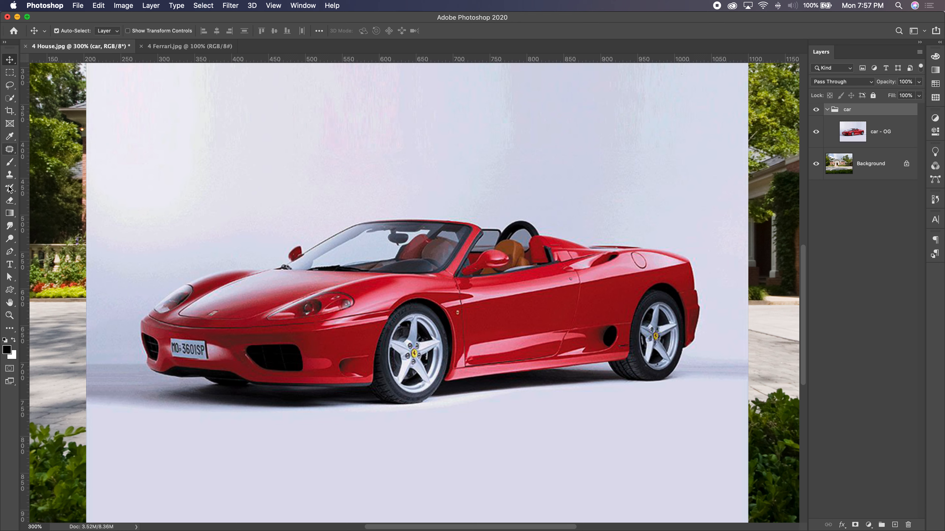
key("p")
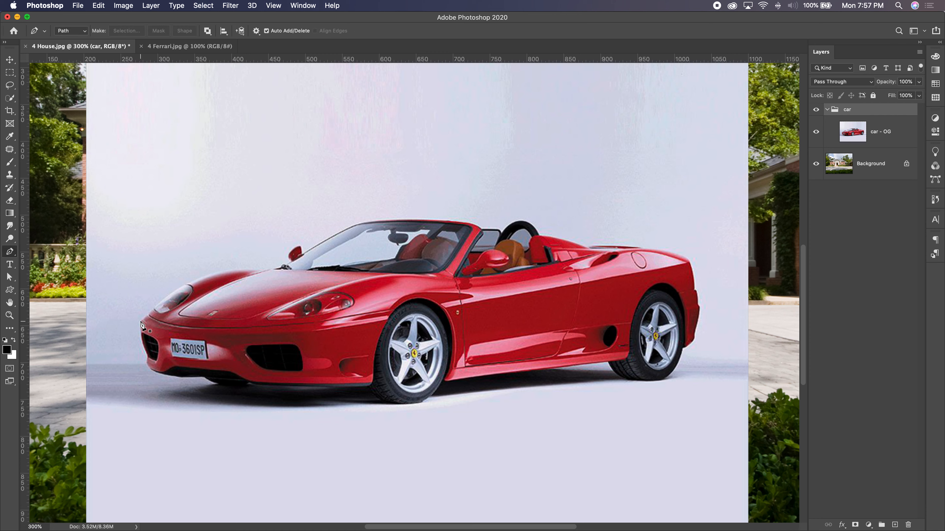
left_click(141, 321)
mouse_move(276, 269)
left_mouse_down()
mouse_move(334, 281)
mouse_move(274, 259)
mouse_move(274, 270)
mouse_move(288, 264)
left_mouse_up()
left_click(291, 261)
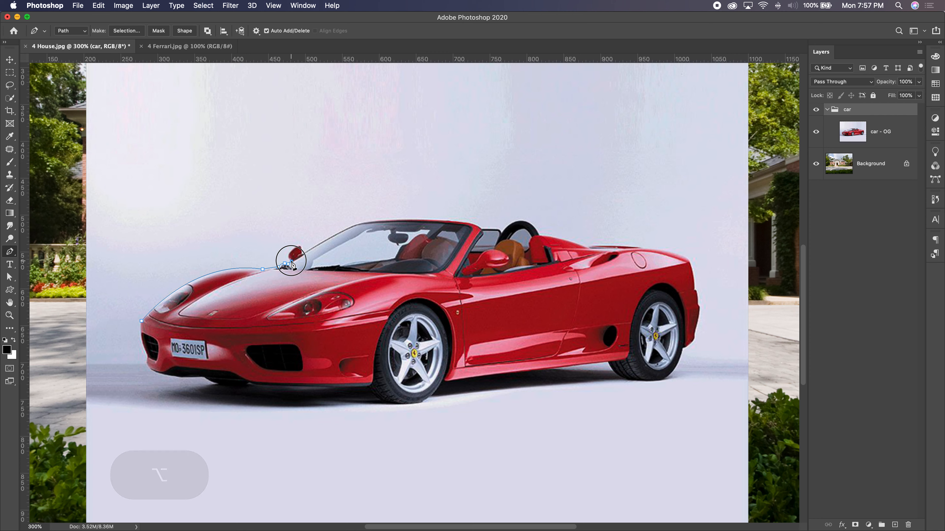
left_click(289, 253)
left_click(300, 246)
left_click(302, 254)
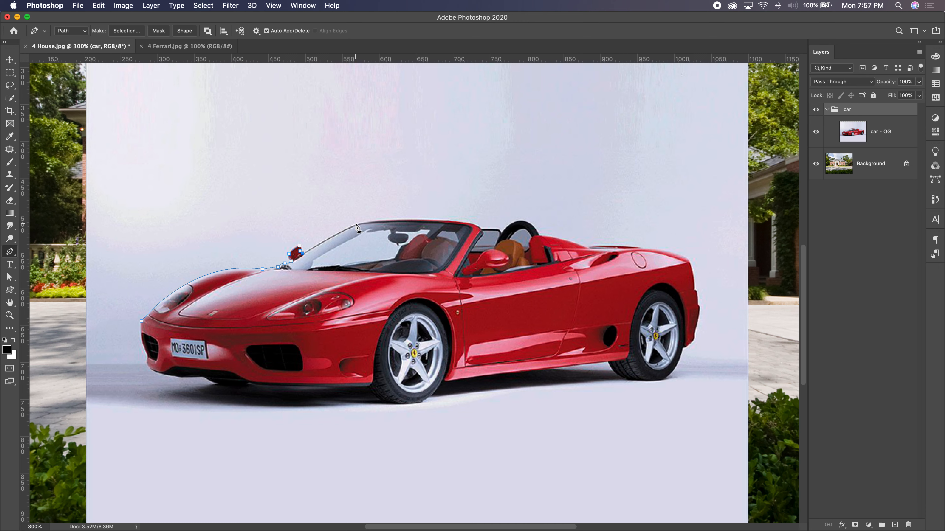
Continue the path up the windshield pillar and along the curved top of the windshield frame.
left_click_drag(355, 225, 364, 222)
mouse_move(478, 226)
left_mouse_down()
mouse_move(507, 240)
mouse_move(483, 233)
left_mouse_up()
key("alt")
left_click_drag(365, 222, 368, 219)
left_click_drag(467, 217, 484, 233)
Extend the path along the top of the far side window and over the black roll hoop behind the seats.
left_click(498, 229)
left_click(502, 233)
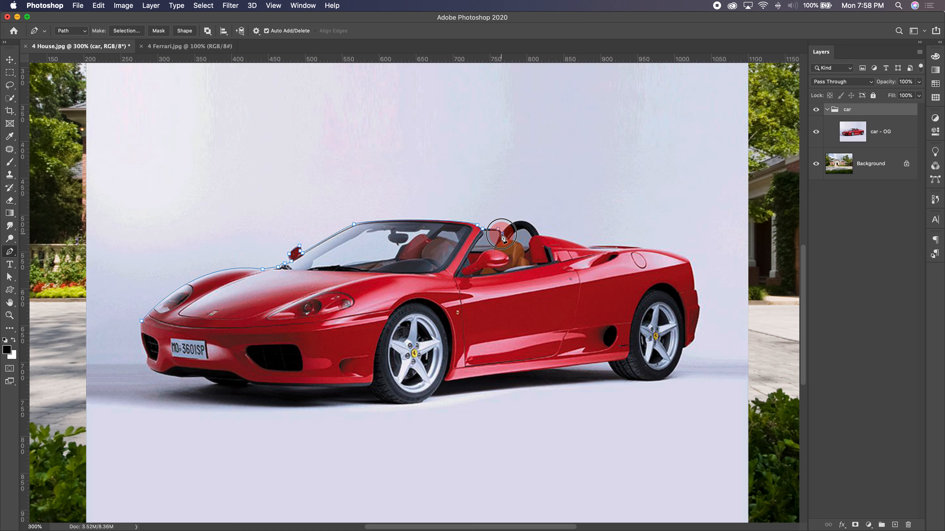
left_click_drag(524, 221, 541, 224)
left_click(539, 236)
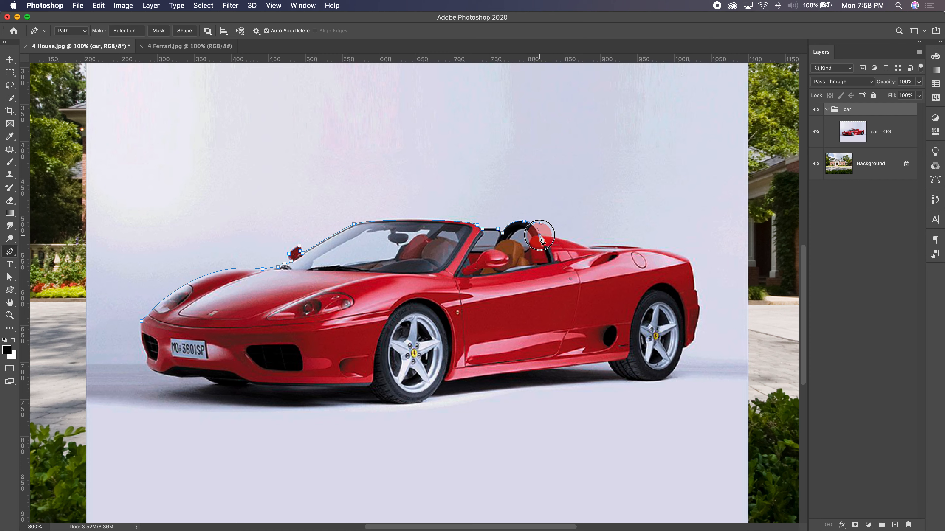
left_click_drag(540, 224, 536, 224, "alt")
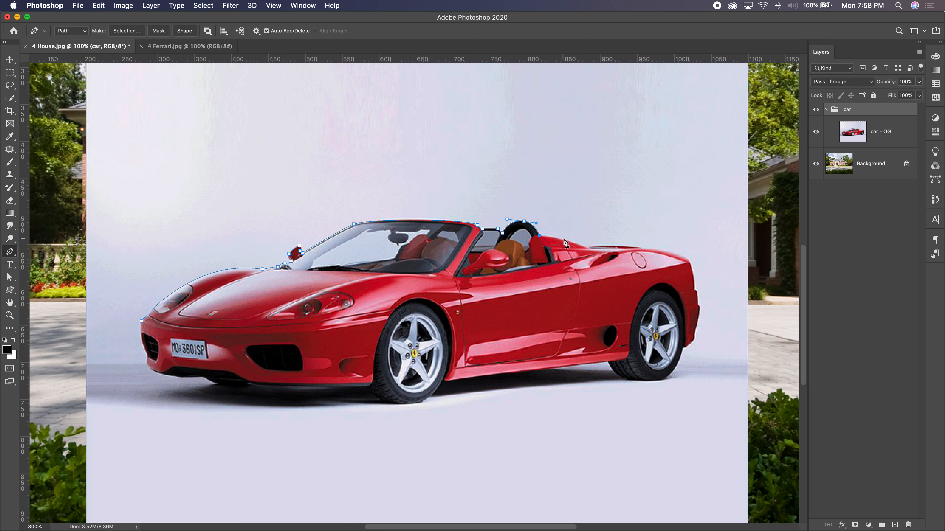
Continue the path over the rear deck and down the tail to the middle of the rear bumper.
left_click_drag(587, 247, 607, 242)
mouse_move(689, 261)
left_mouse_down()
mouse_move(705, 274)
mouse_move(696, 274)
left_mouse_up()
left_click(696, 272, "alt")
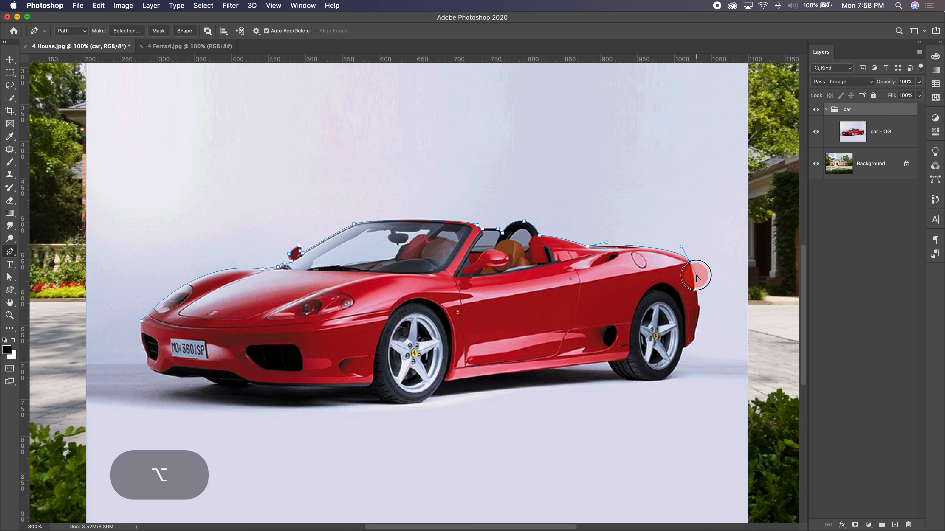
left_click(694, 290)
left_click_drag(699, 302, 698, 314)
left_click(699, 310)
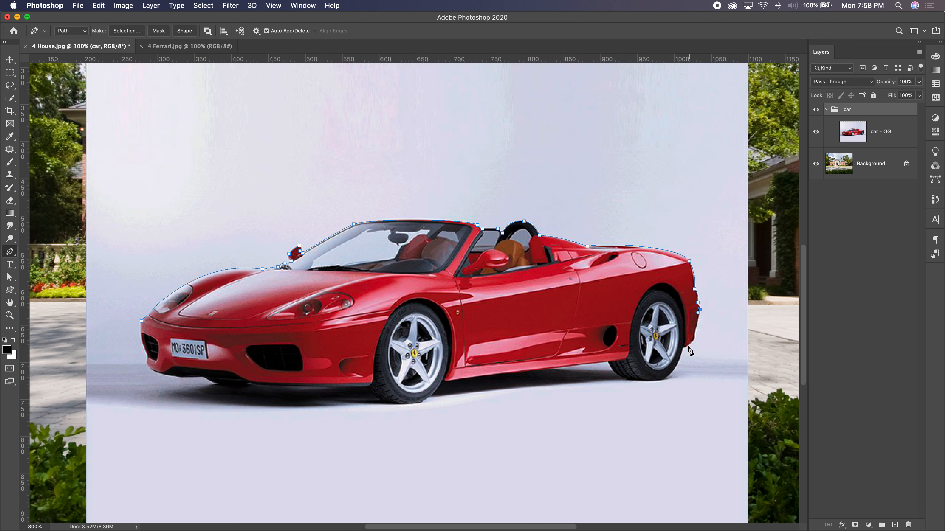
Trace the path along the lower rear bumper and around the bottom of the rear tire to the side sill.
left_click_drag(694, 338, 695, 341)
left_click(683, 349)
left_click_drag(660, 382, 643, 382)
key("alt")
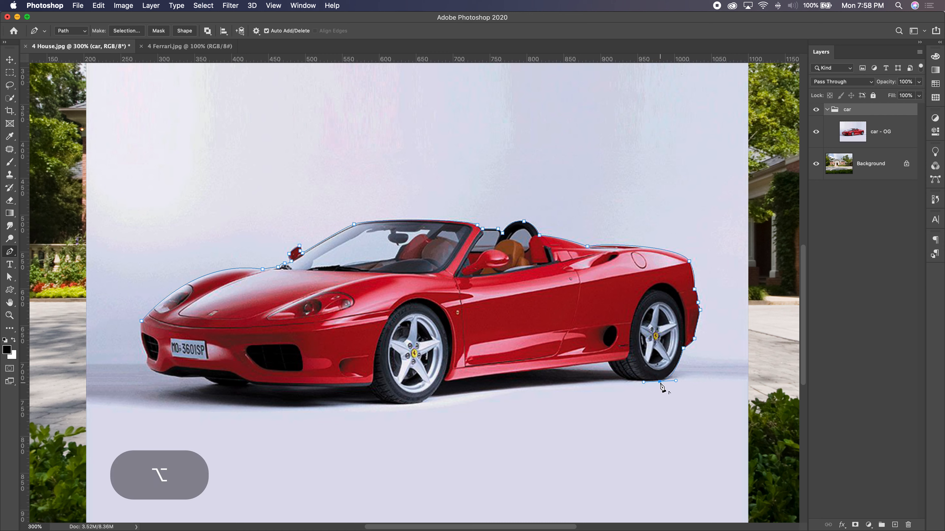
key("super")
left_click(660, 382, "super")
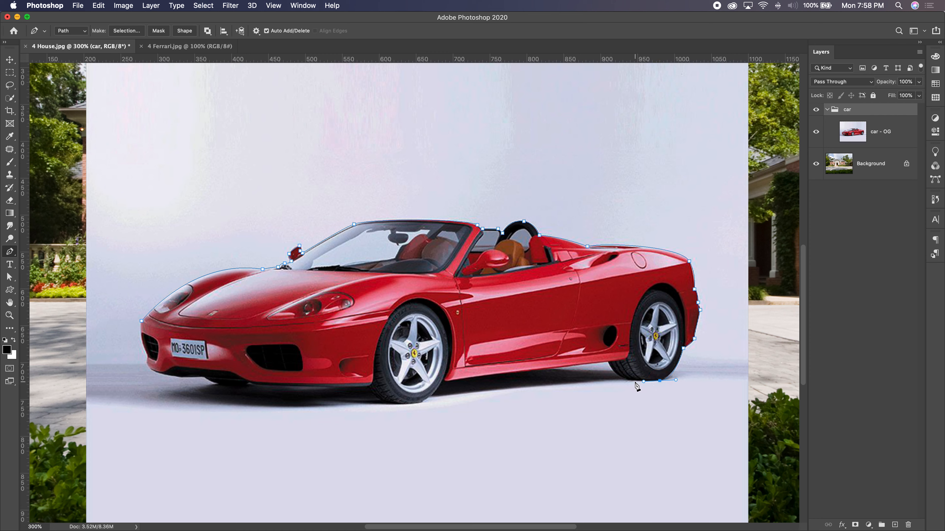
left_click(627, 380)
mouse_move(609, 362)
left_mouse_down()
mouse_move(604, 350)
mouse_move(595, 363)
left_mouse_up()
Extend the path along the lower edge of the side sill to the back of the front wheel.
left_click(449, 384)
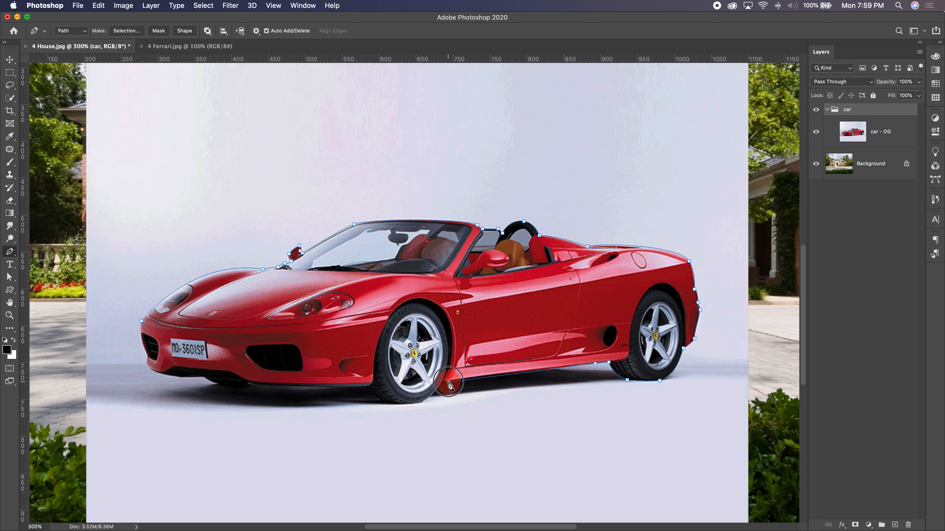
left_click(449, 382, "alt")
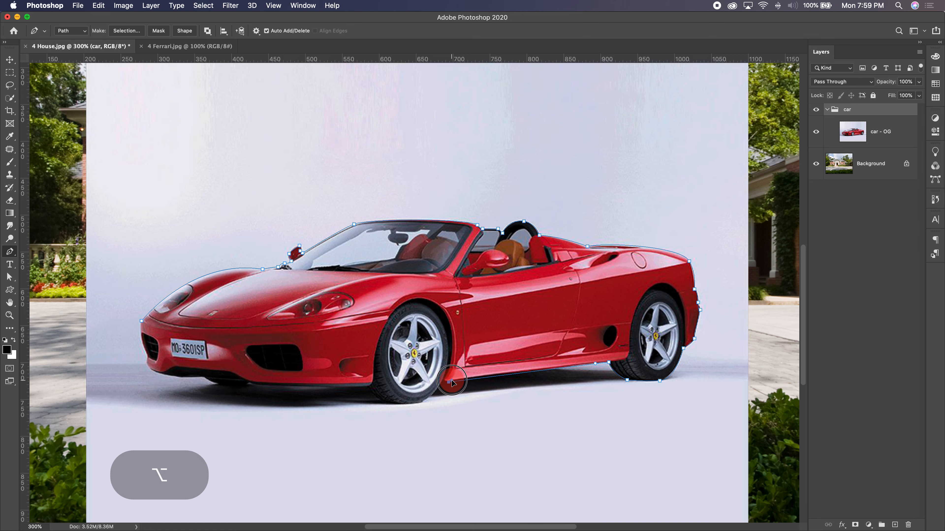
left_click(440, 389)
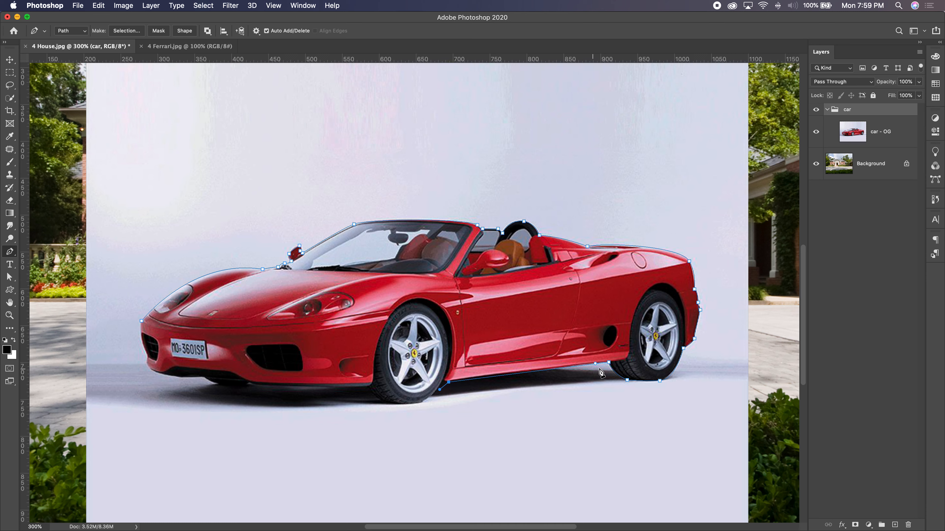
left_click_drag(595, 366, 536, 371)
left_click(449, 382, "super")
Trace the path around the bottom of the front tire up to the underside of the front bumper.
left_click_drag(449, 383, 405, 404)
left_click(444, 383, "alt")
left_click(384, 403)
mouse_move(369, 395)
left_mouse_down()
mouse_move(366, 380)
mouse_move(357, 389)
left_mouse_up()
key("alt")
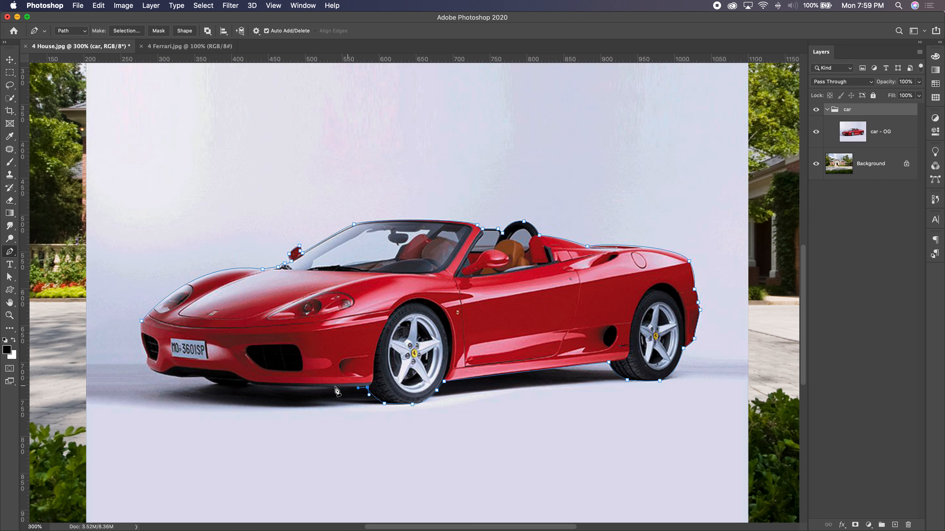
Trace the underside of the front bumper and its corner, closing the path at its starting point.
left_click_drag(298, 388, 243, 381)
left_click_drag(248, 387, 214, 382)
left_click(204, 377)
left_click_drag(168, 377, 145, 313)
left_click(149, 367)
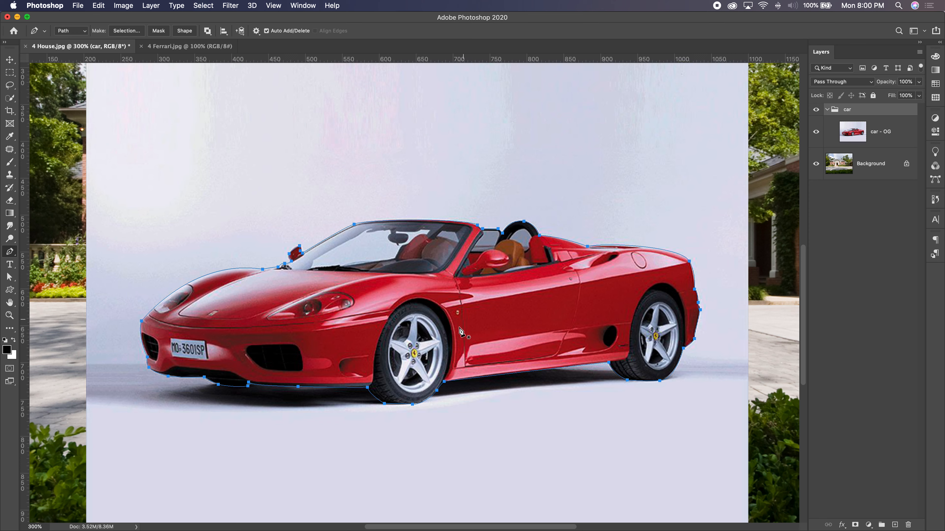
left_click(204, 5)
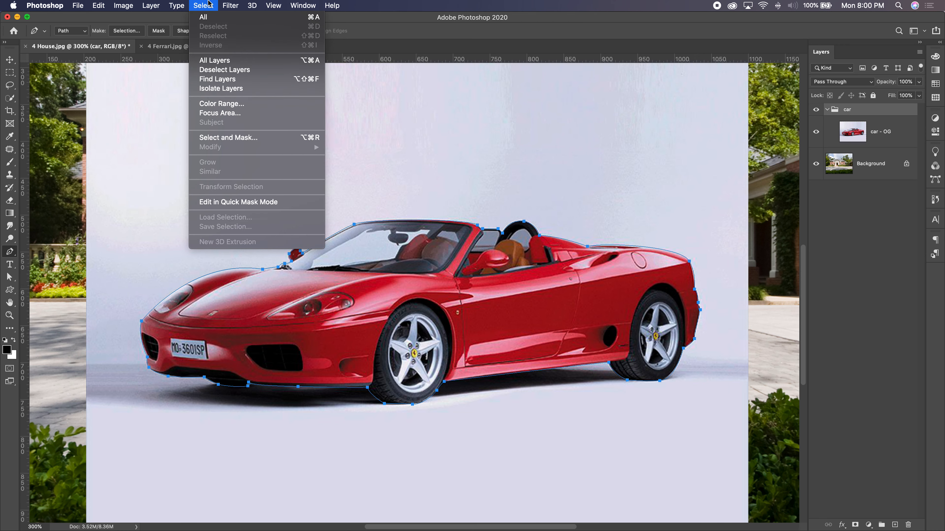
left_click(381, 145)
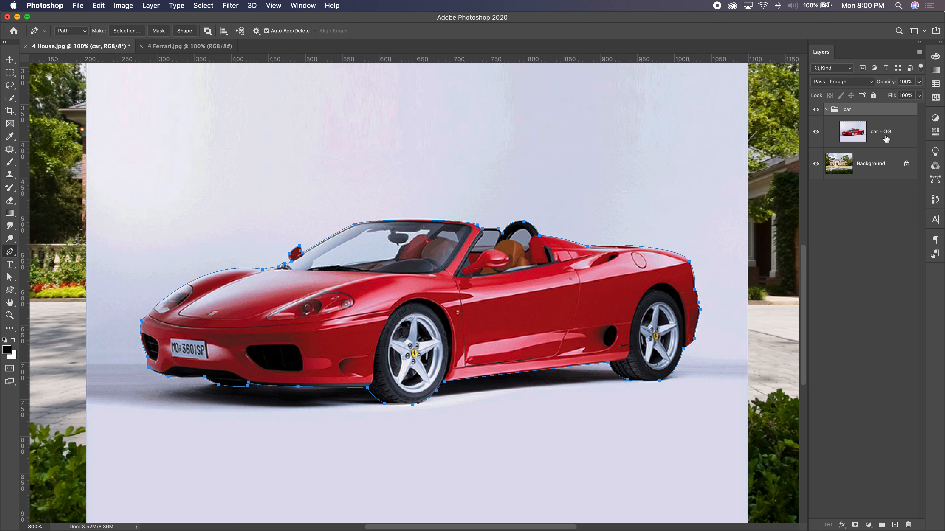
Save the work path under the name "full car".
left_click(928, 181)
left_click(854, 167)
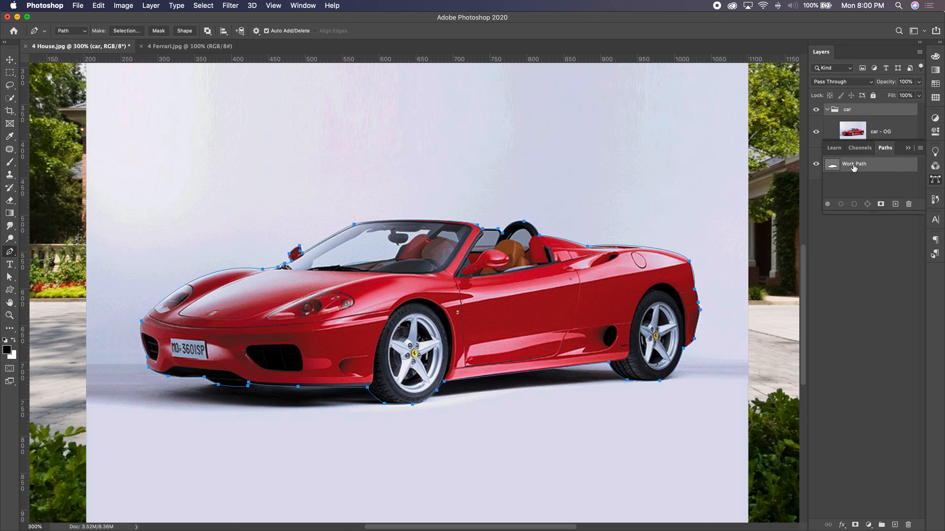
double_click(854, 167)
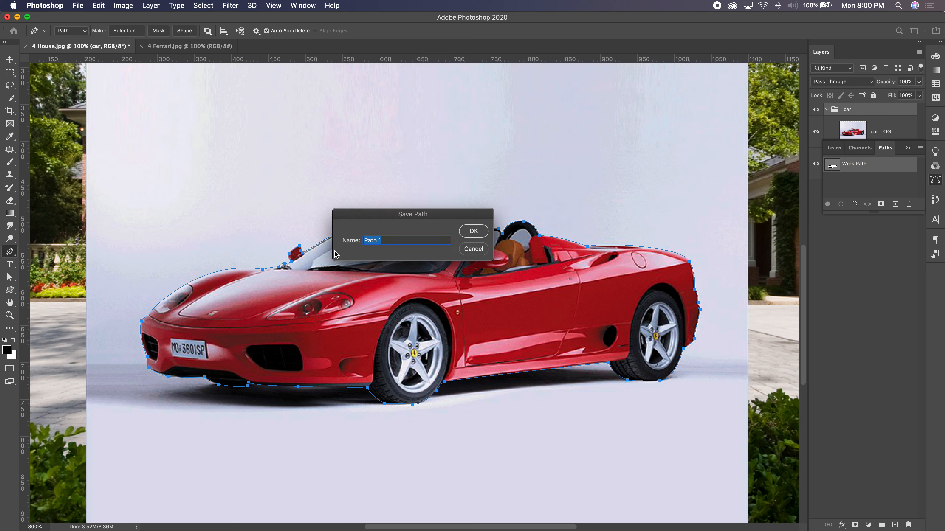
type("full car")
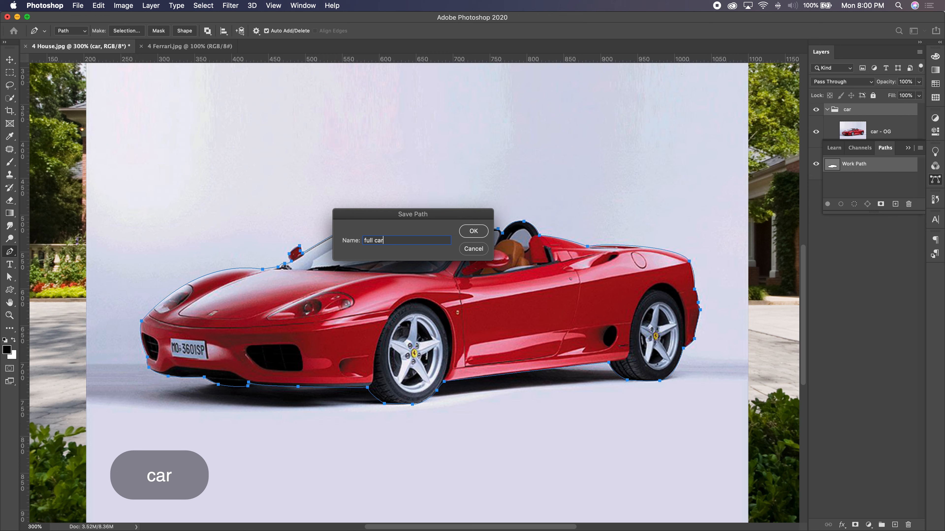
key("Return")
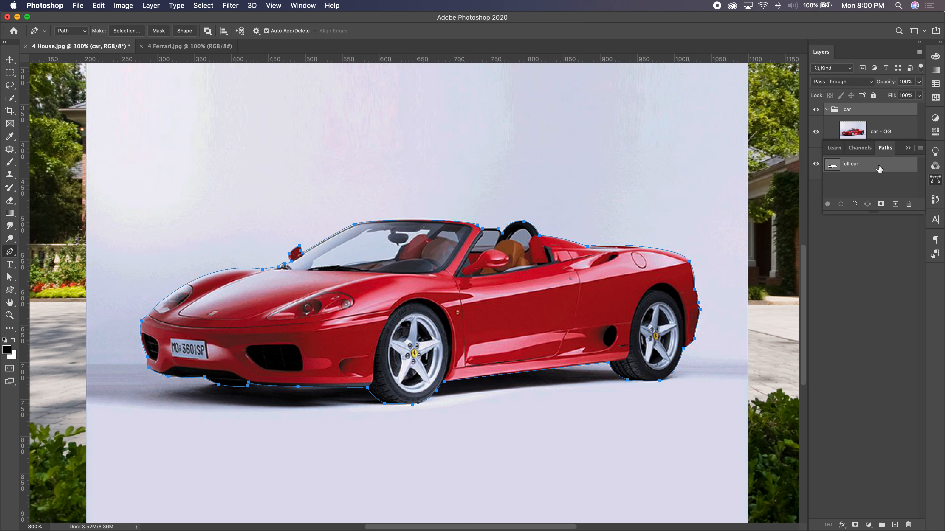
Load the "full car" path as a selection and make the "car - OG" layer active.
left_click(832, 169, "super")
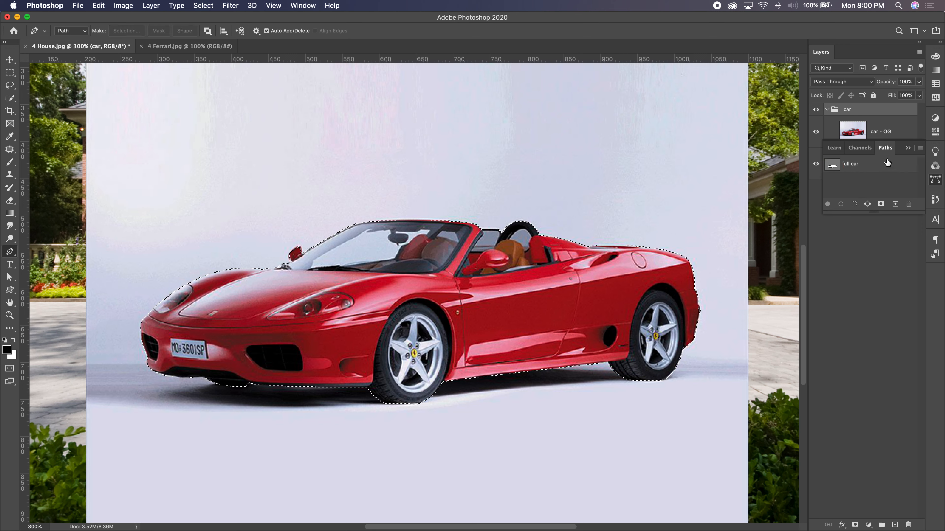
left_click(887, 151)
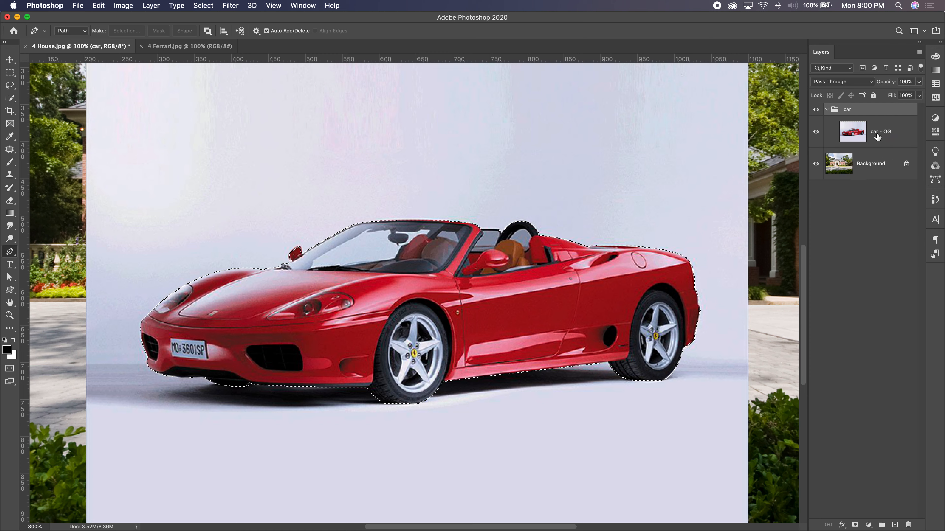
left_click(849, 130)
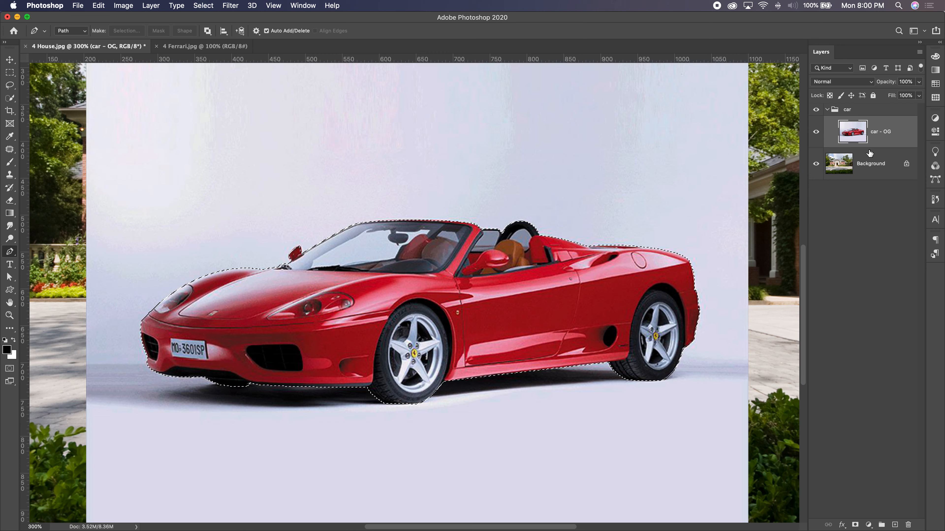
Try copying the selected car onto its own new layer, and undo the copy.
key("super+j")
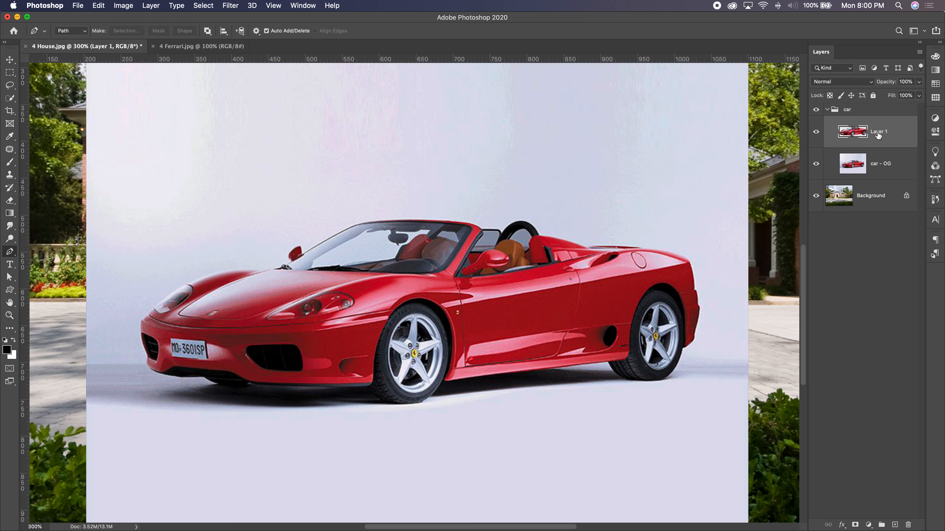
key("super+z")
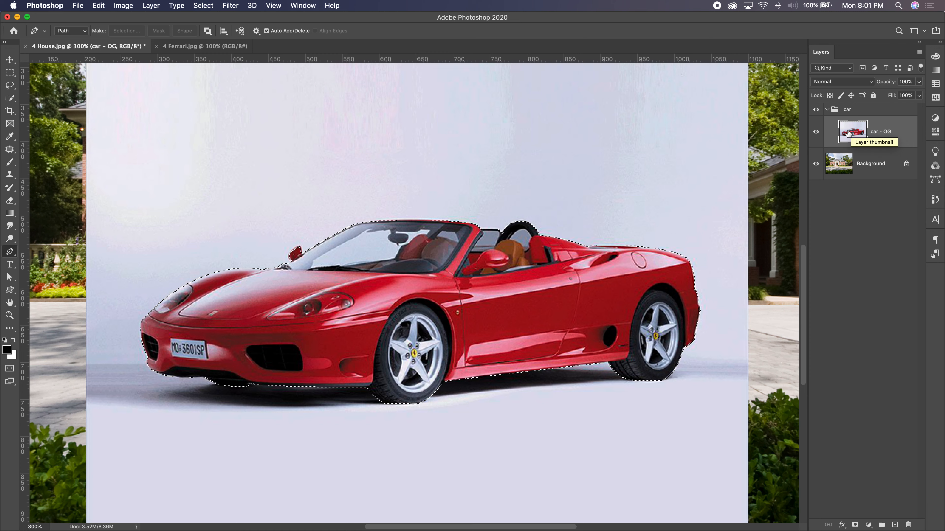
Duplicate the "car - OG" layer and rename the copy "car body".
left_click_drag(871, 135, 893, 524)
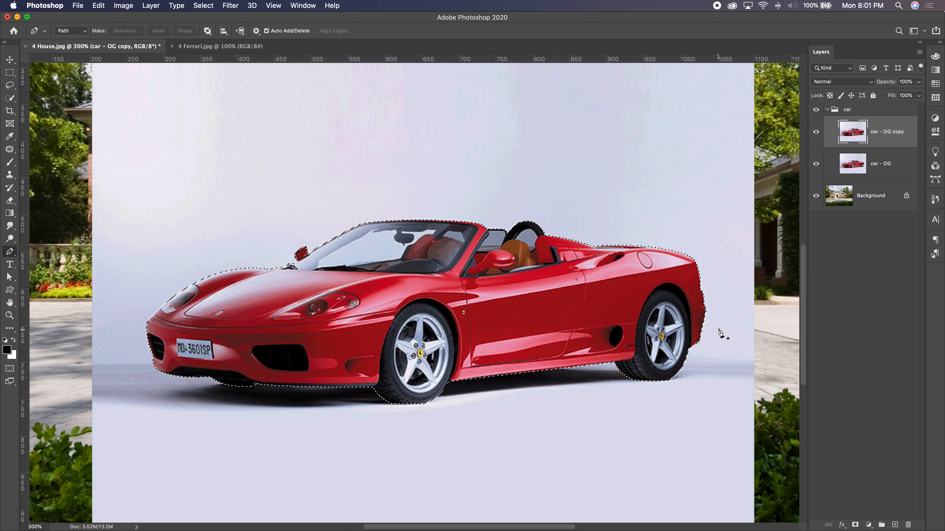
double_click(882, 132)
left_click(882, 133)
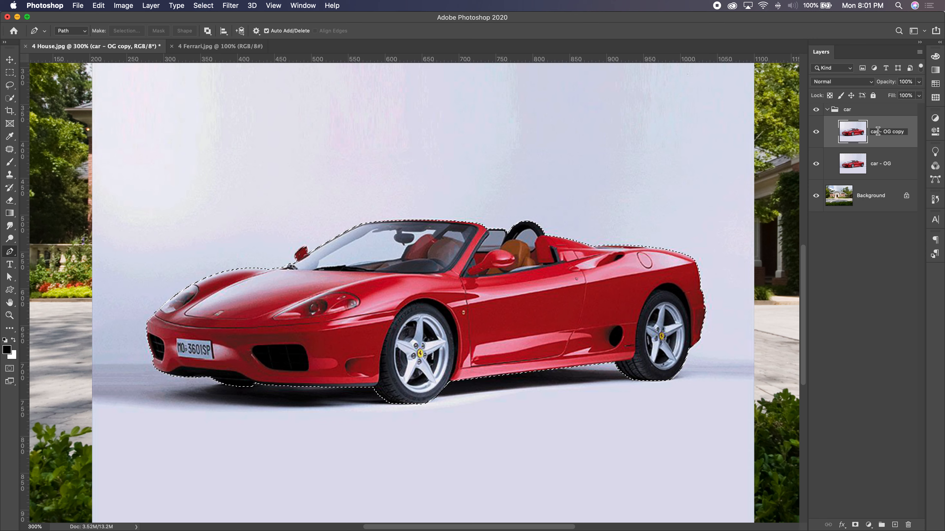
left_click_drag(879, 131, 921, 136)
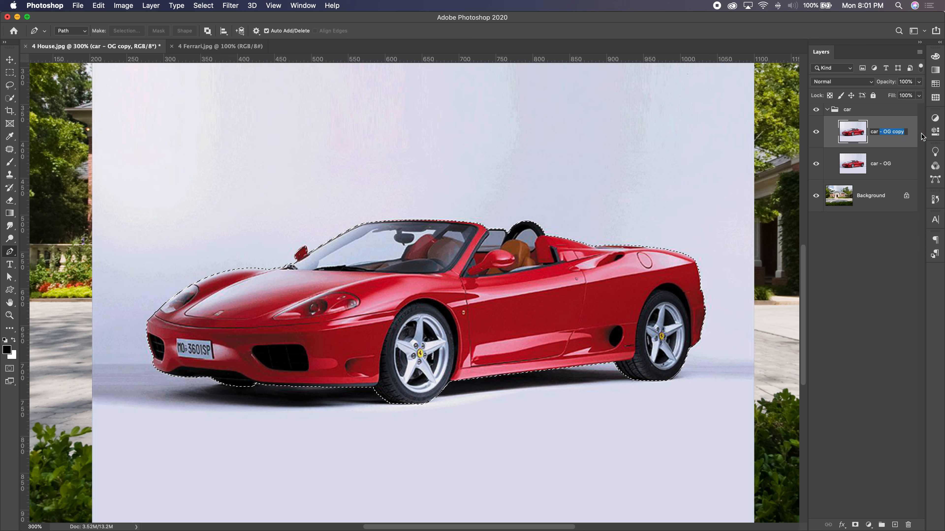
type("bod")
key("BackSpace")
type("dy")
key("Return")
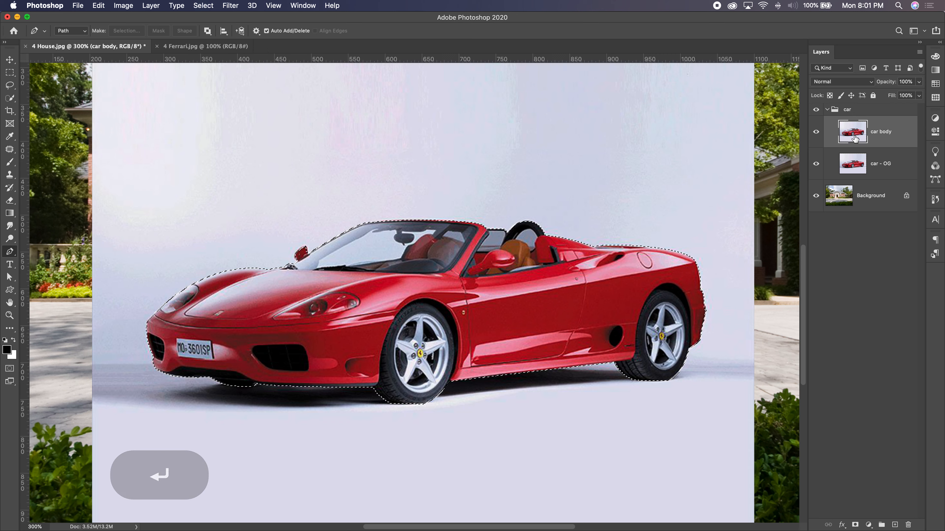
Mask the "car body" layer with the car selection and hide the "car - OG" layer.
left_click(855, 525)
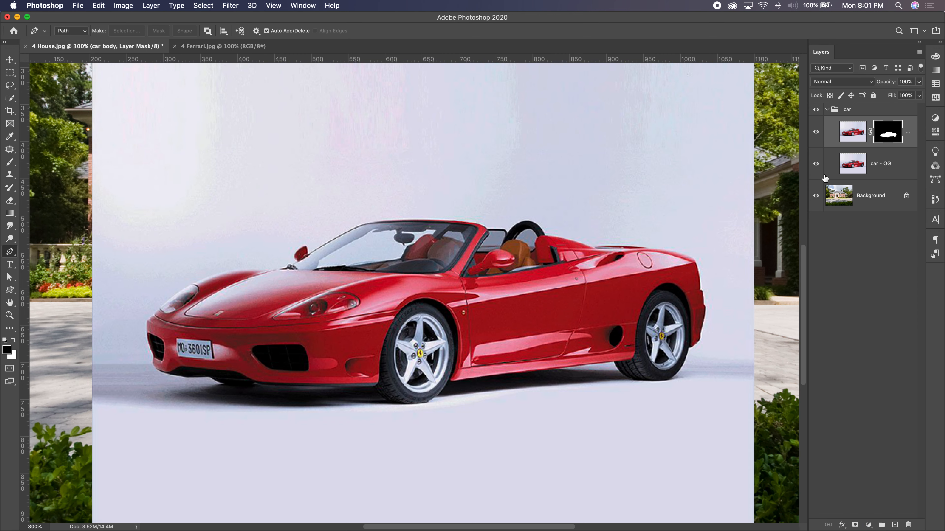
left_click(816, 164)
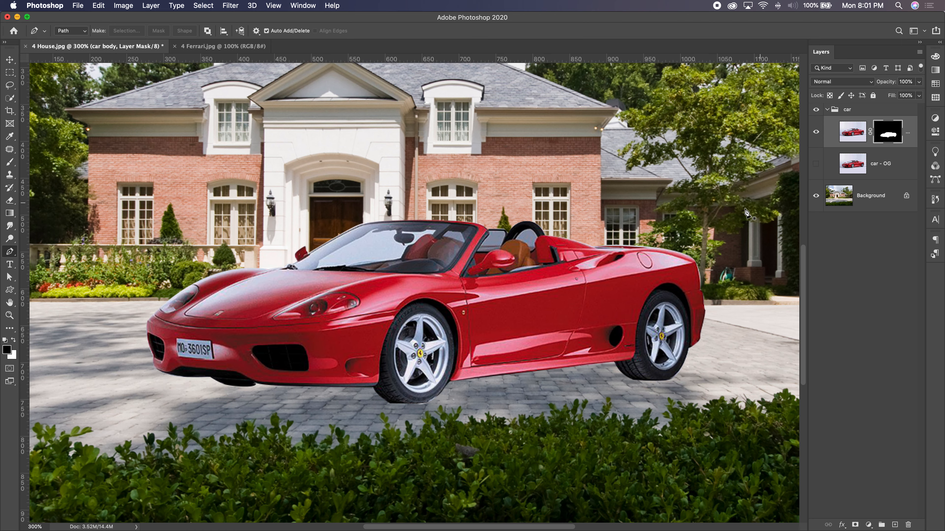
Examine the masked car's edges and its fit on the driveway, both in the whole image and close up.
key("super+minus")
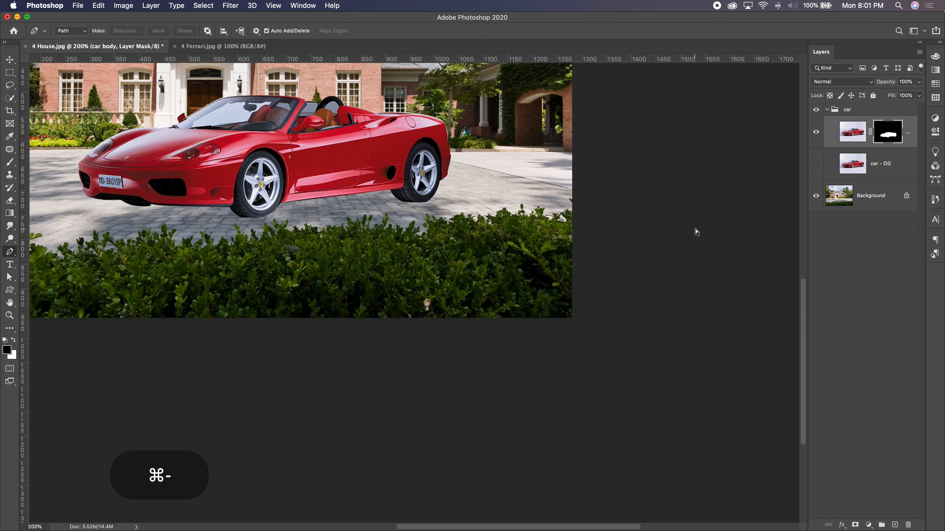
key("super+equal")
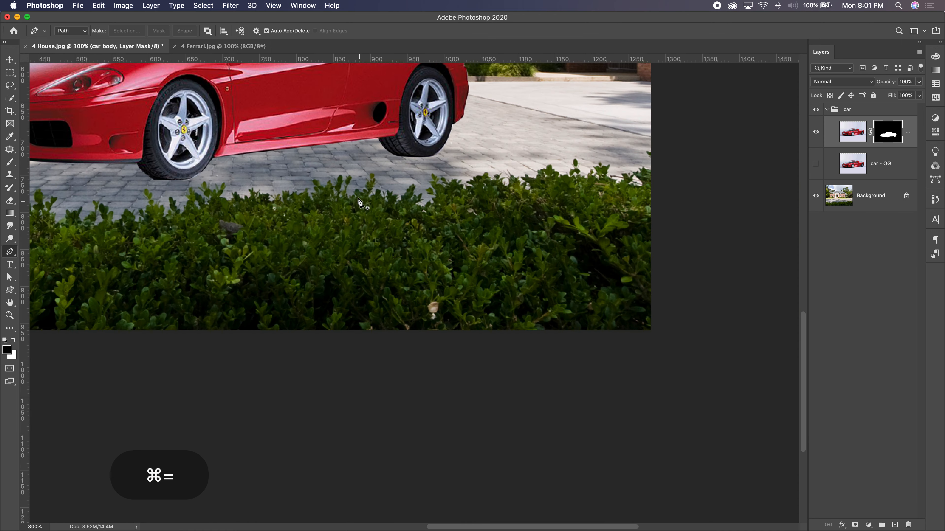
key("space")
left_click_drag(348, 174, 460, 312)
key("super+minus")
key("super+minus")
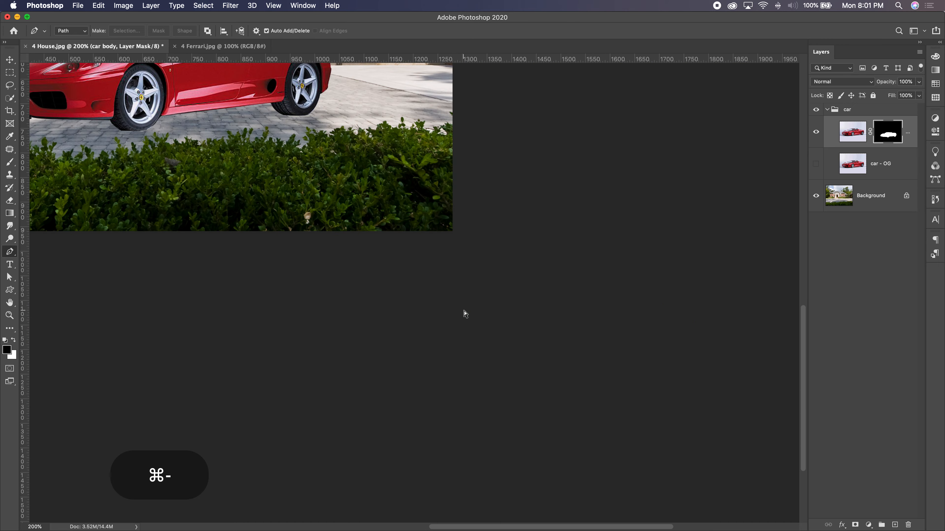
key("space")
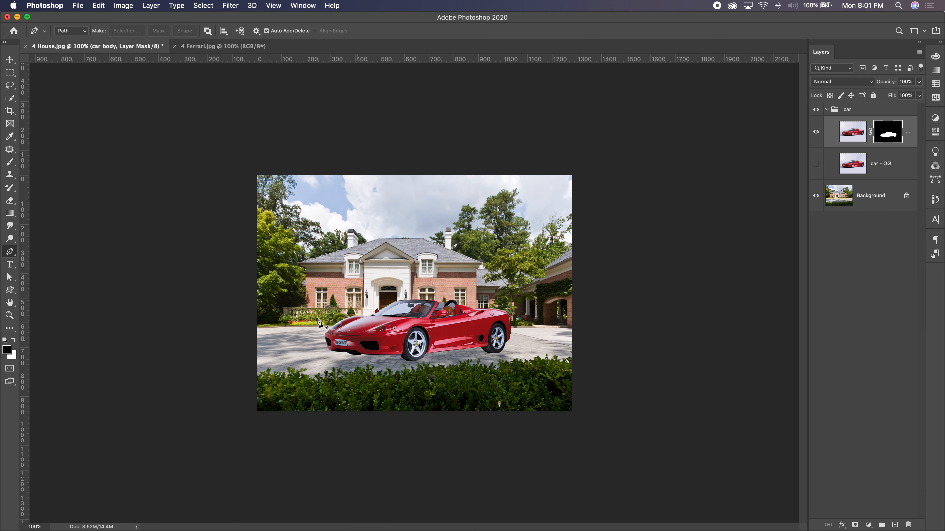
left_click(10, 60)
key("super+equal")
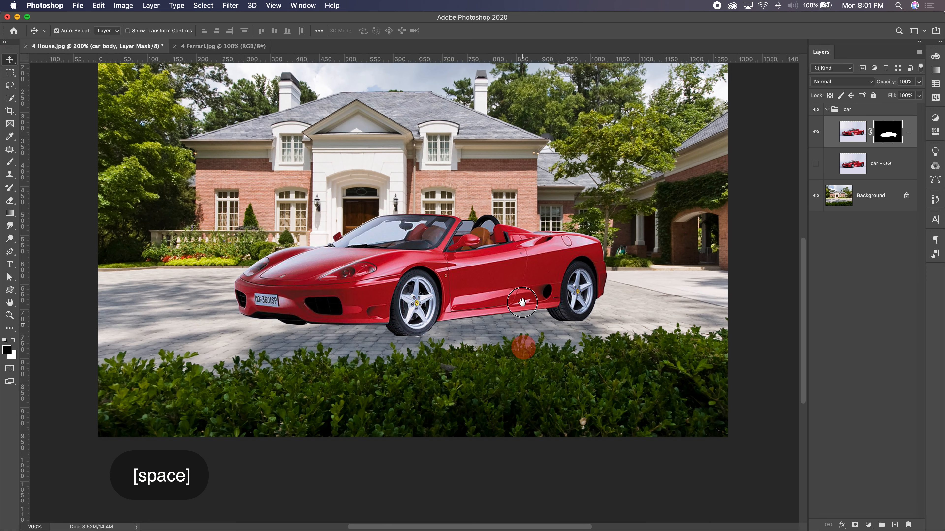
left_click_drag(522, 302, 524, 281)
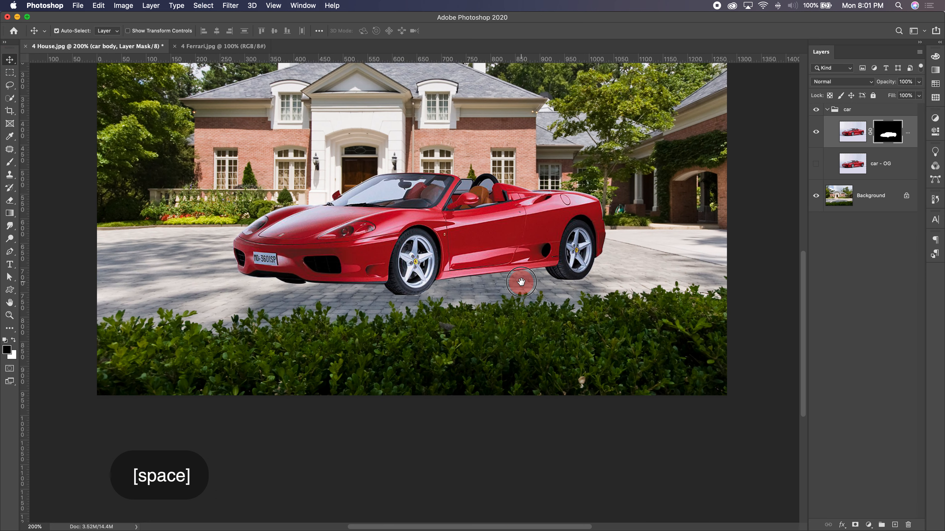
key("super+equal")
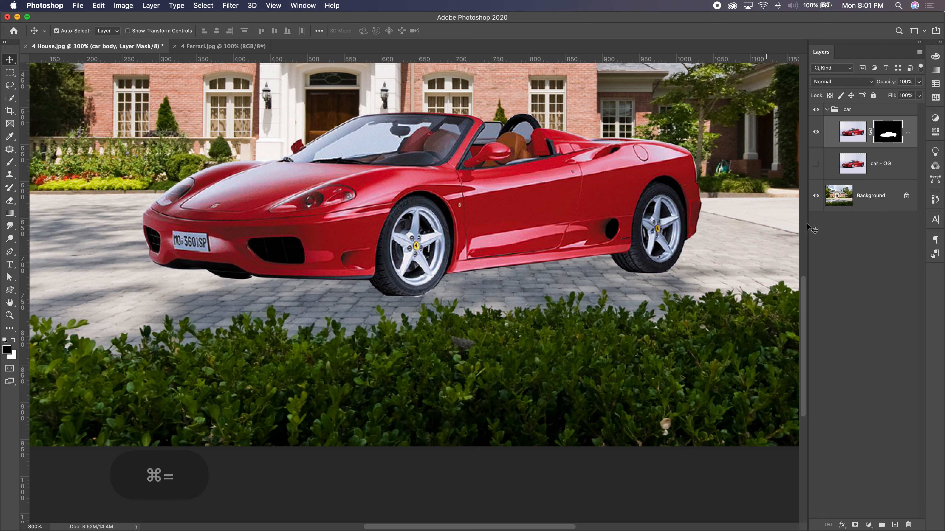
Duplicate the "car - OG" layer, rename the copy "shadow" and keep the original hidden.
left_click(817, 164)
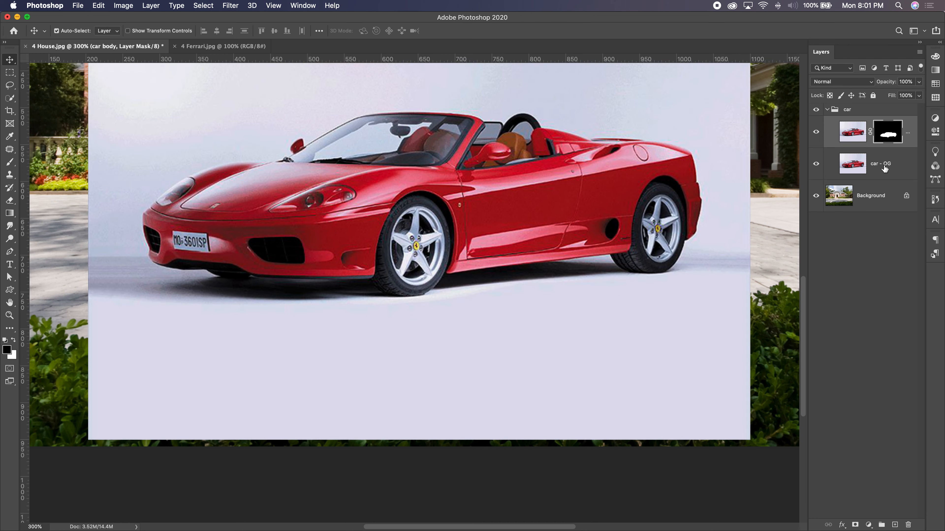
left_click_drag(884, 168, 894, 525)
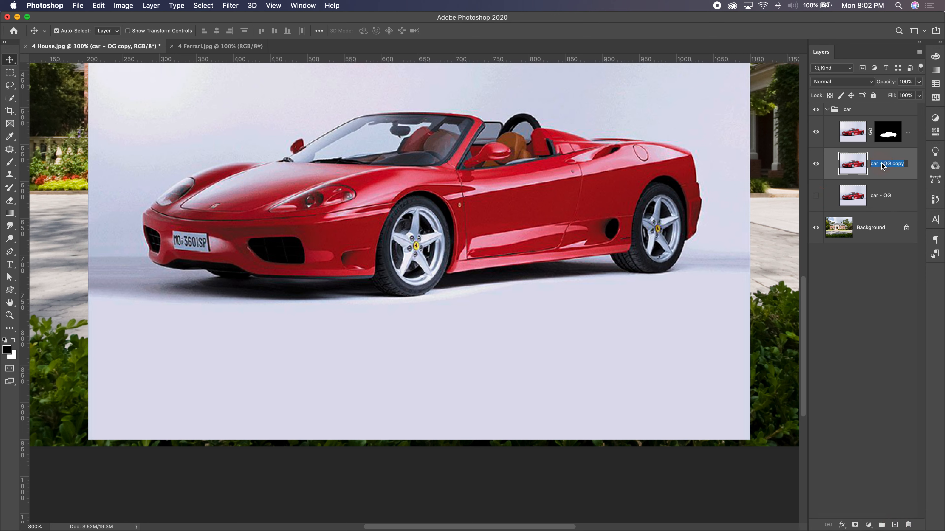
type("shadow")
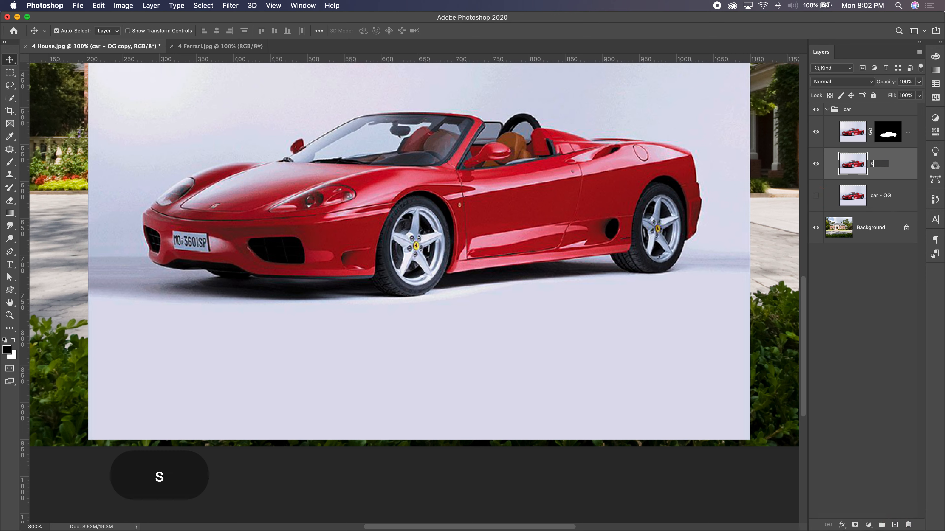
key("Return")
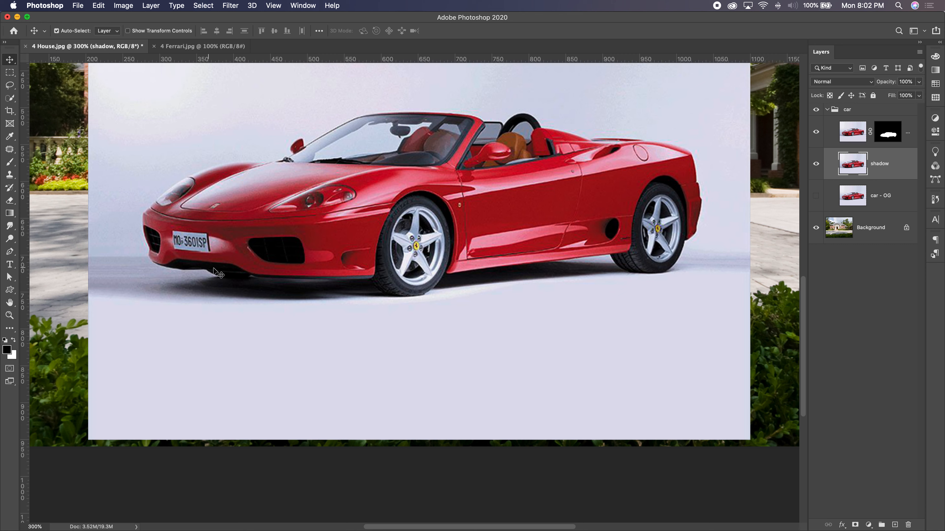
Lasso the ground shadow area beneath the car and turn the selection into a mask on the "shadow" layer.
left_click(10, 85)
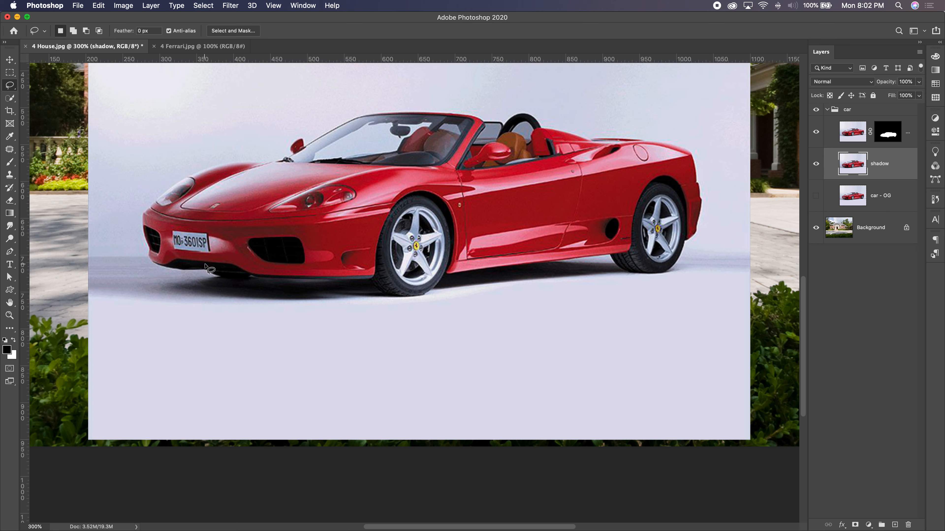
mouse_move(202, 262)
left_mouse_down()
mouse_move(97, 270)
mouse_move(84, 309)
mouse_move(98, 325)
mouse_move(164, 330)
mouse_move(417, 327)
mouse_move(770, 287)
mouse_move(762, 259)
mouse_move(650, 243)
mouse_move(462, 267)
mouse_move(207, 266)
left_mouse_up()
left_click(855, 525)
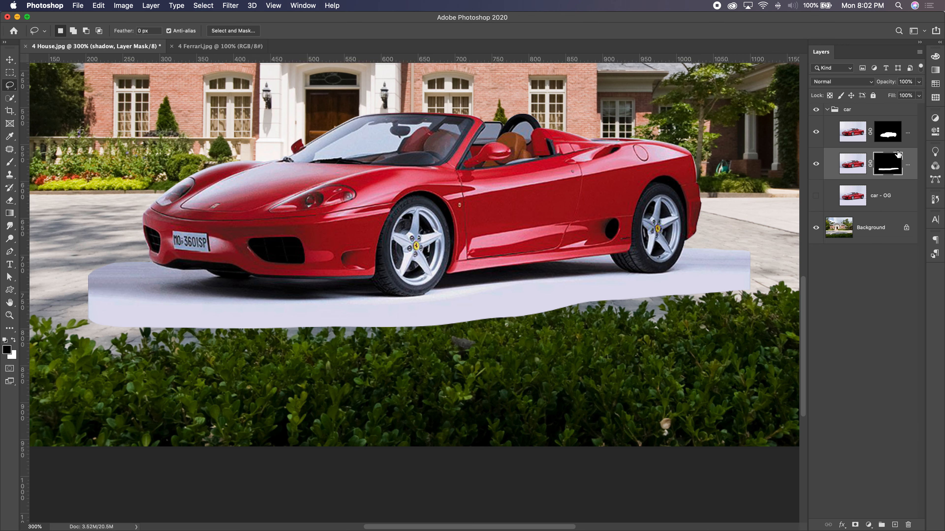
left_click_drag(807, 168, 772, 165)
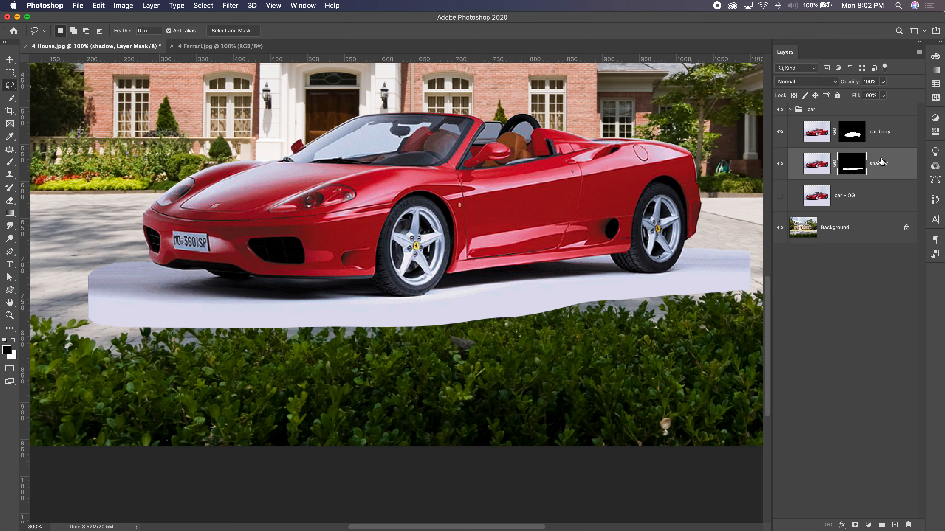
Set the blend mode of the "shadow" layer to Multiply.
left_click(816, 163)
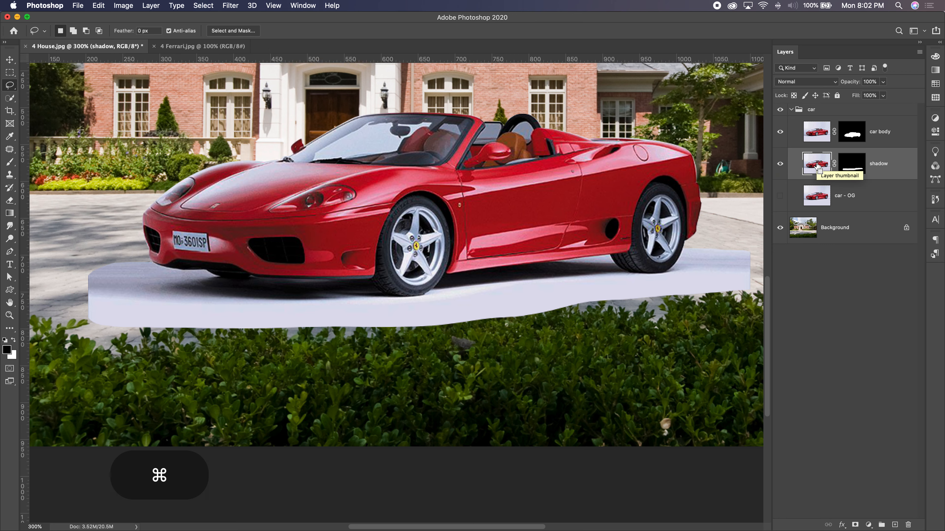
key("super+minus")
key("super+minus")
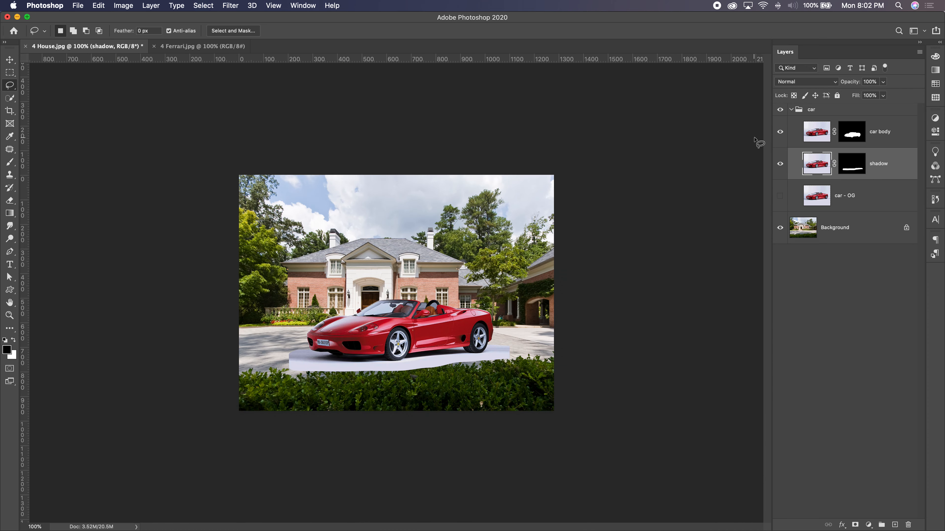
left_click(781, 132)
left_click(781, 132)
left_click(832, 83)
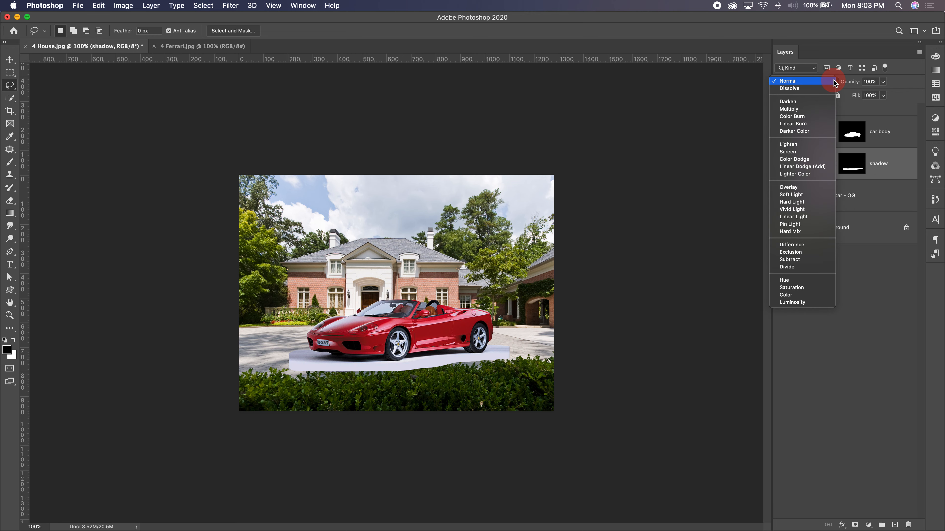
left_click(816, 109)
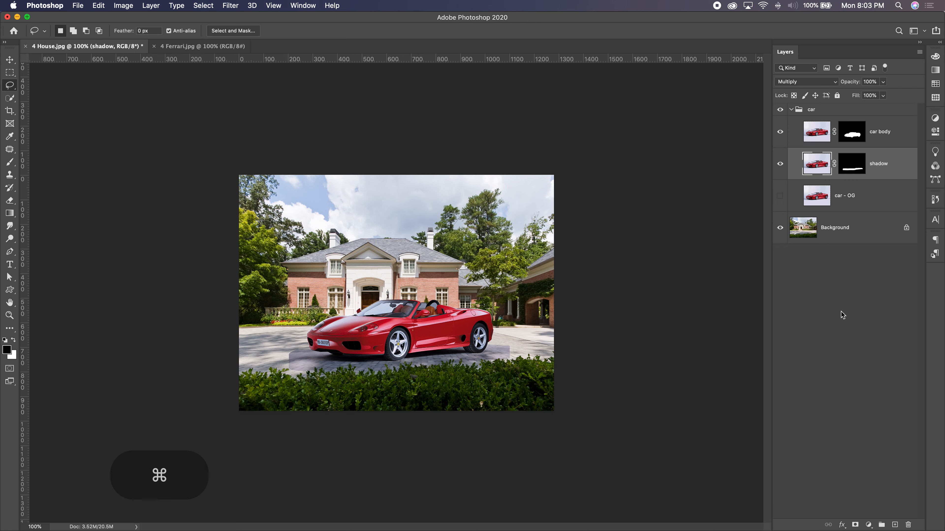
Apply Levels to the "shadow" layer image with input values 13, 1.36 and 209 to clear its pale background.
key("cmd+l")
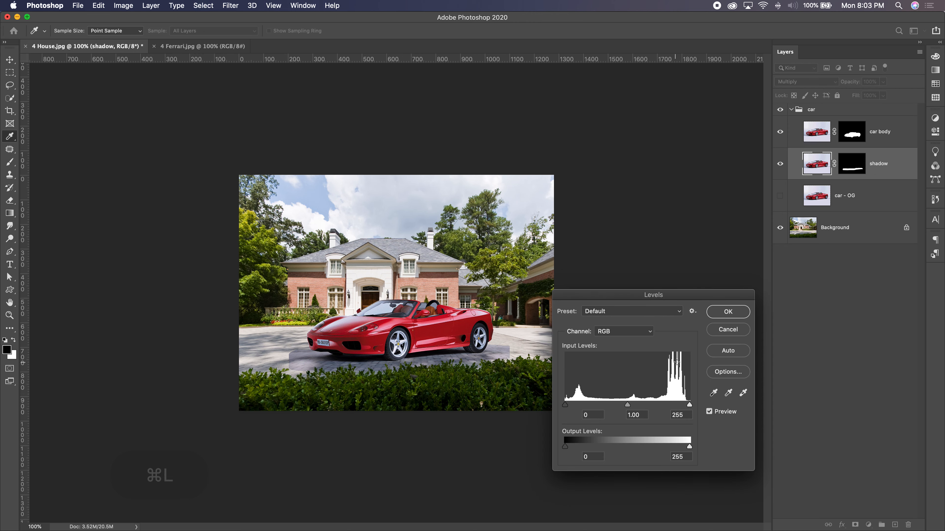
left_click_drag(565, 405, 576, 405)
left_click_drag(690, 407, 667, 406)
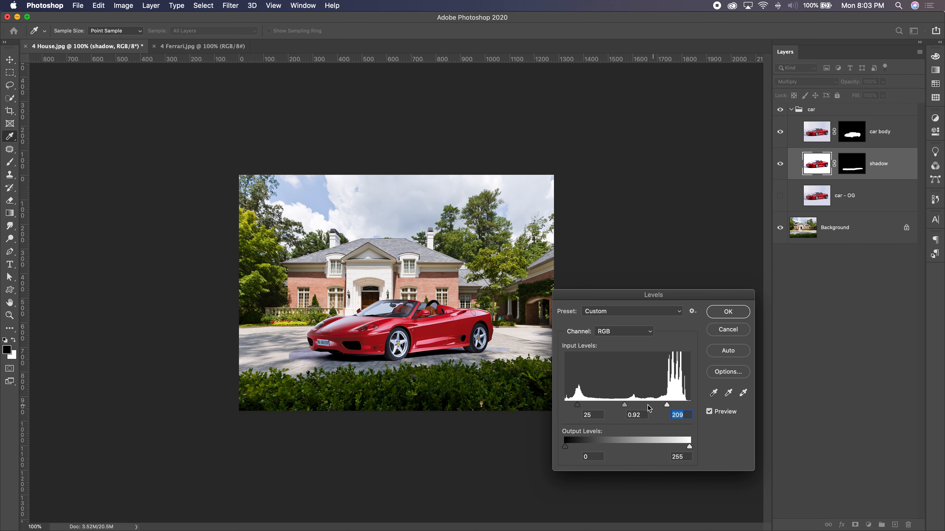
left_click_drag(578, 402, 608, 406)
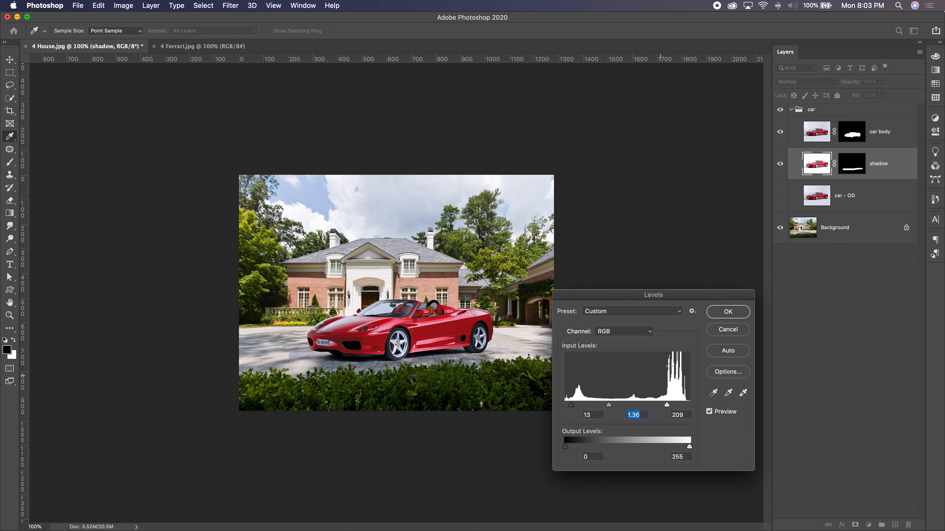
left_click(722, 312)
Target the "shadow" layer's mask and ready the Brush tool at 100% opacity with an enlarged tip.
left_click(842, 171)
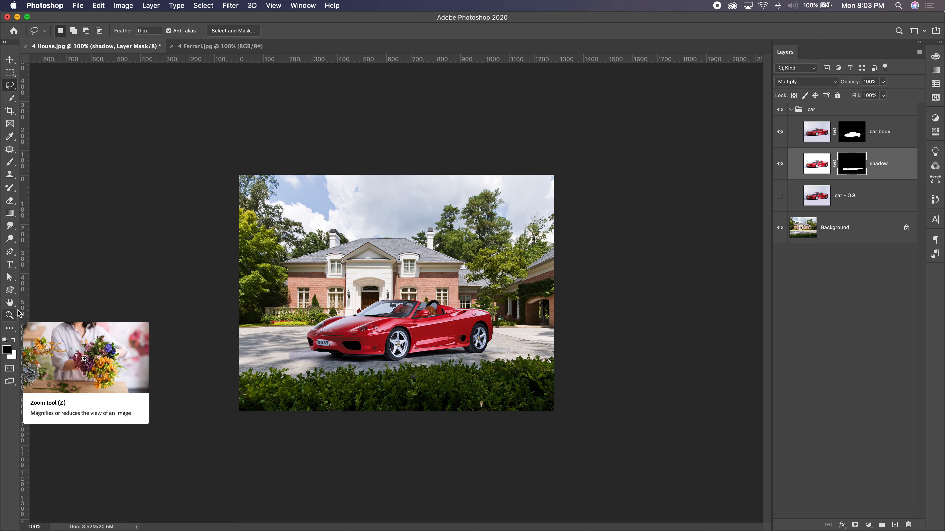
left_click(9, 163)
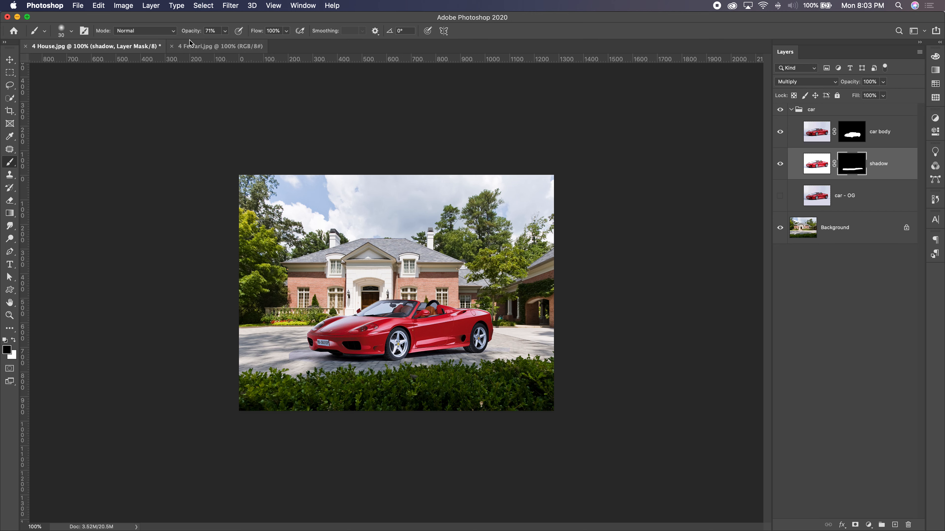
left_click(225, 31)
left_click_drag(227, 43, 247, 42)
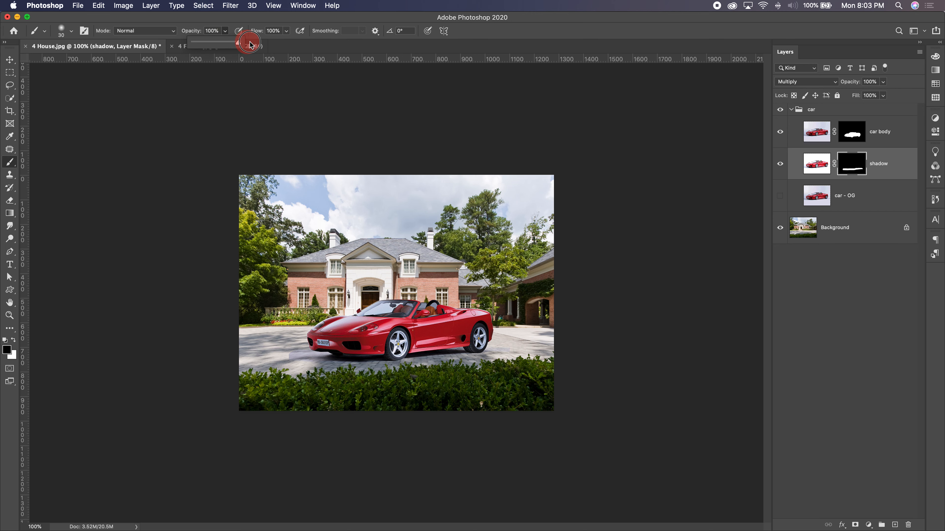
left_click(71, 32)
left_click_drag(71, 60, 74, 60)
left_click(74, 33)
key("bracketright")
key("bracketright")
key("bracketright")
key("bracketright")
key("bracketright")
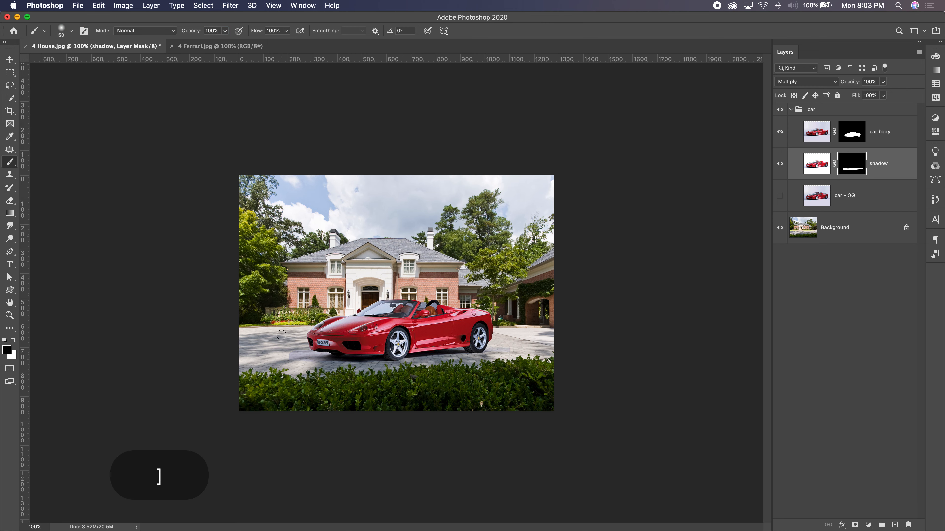
Paint black on the shadow mask to remove the leftover grey edges around the car's front, rear and the hedge.
mouse_move(288, 345)
left_mouse_down()
mouse_move(293, 366)
mouse_move(282, 354)
mouse_move(321, 374)
mouse_move(425, 382)
left_mouse_up()
mouse_move(513, 366)
left_mouse_down()
mouse_move(506, 334)
mouse_move(495, 331)
mouse_move(518, 346)
mouse_move(502, 380)
mouse_move(474, 396)
left_mouse_up()
left_click_drag(299, 357, 318, 378)
Try painting away the shadow beneath the front bumper on the mask, and undo the stroke.
key("super+equal")
key("super+equal")
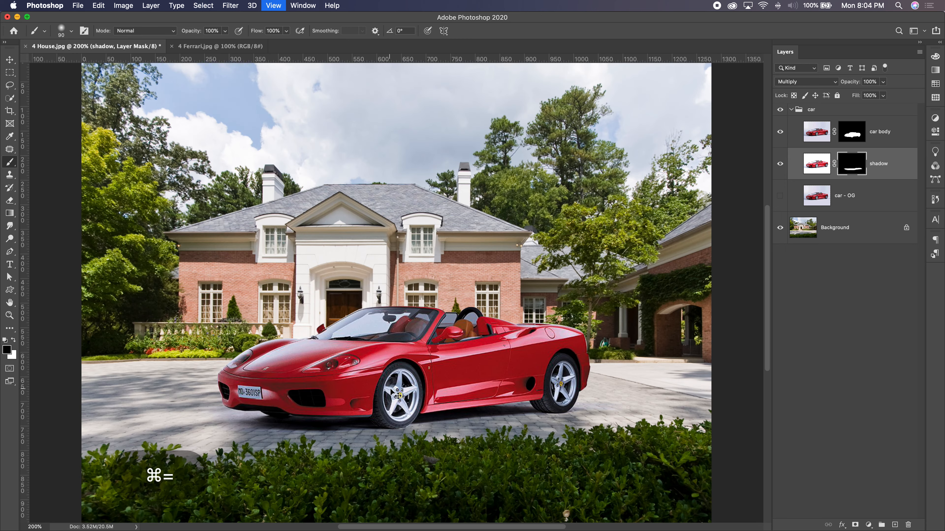
scroll(352, 370, "down", 5)
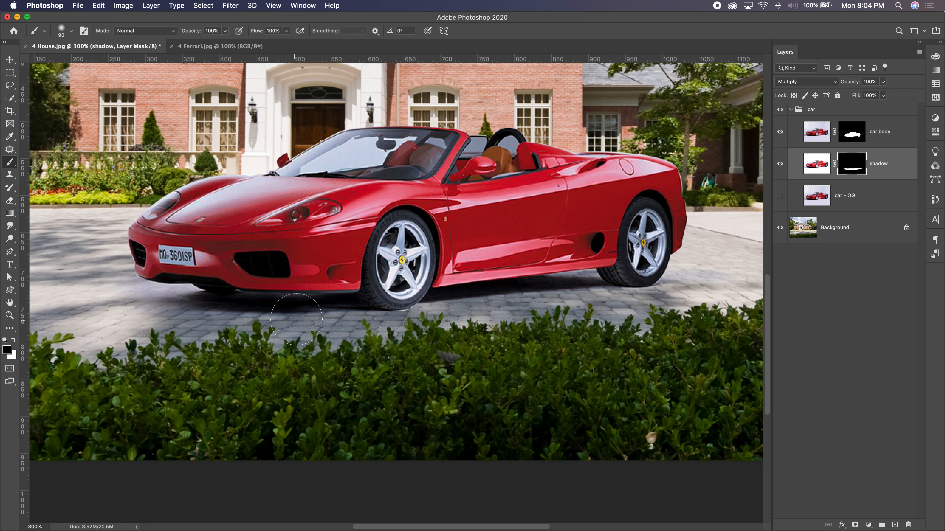
left_click(283, 313)
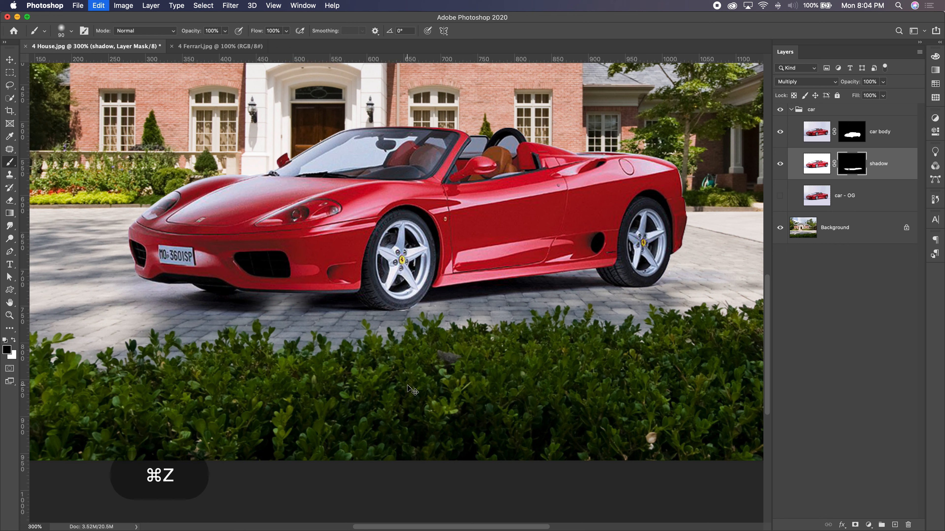
key("super+z")
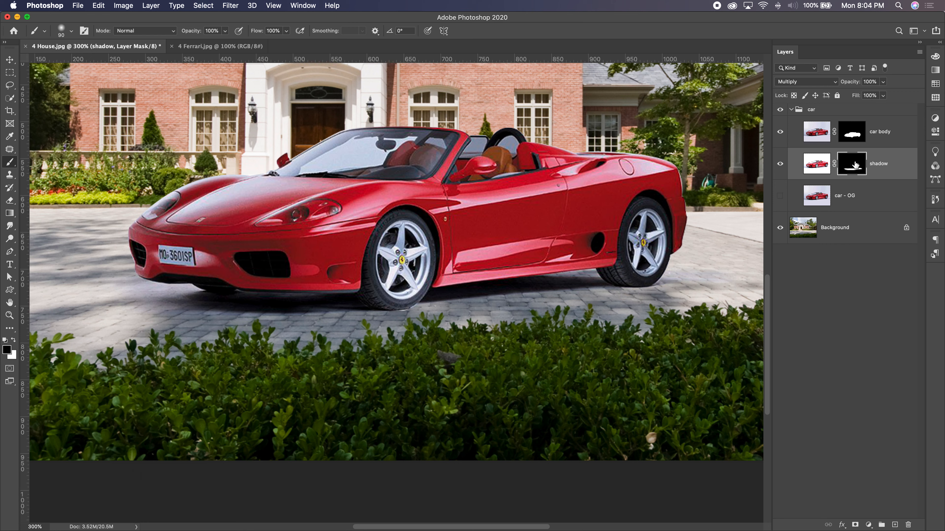
left_click(854, 141)
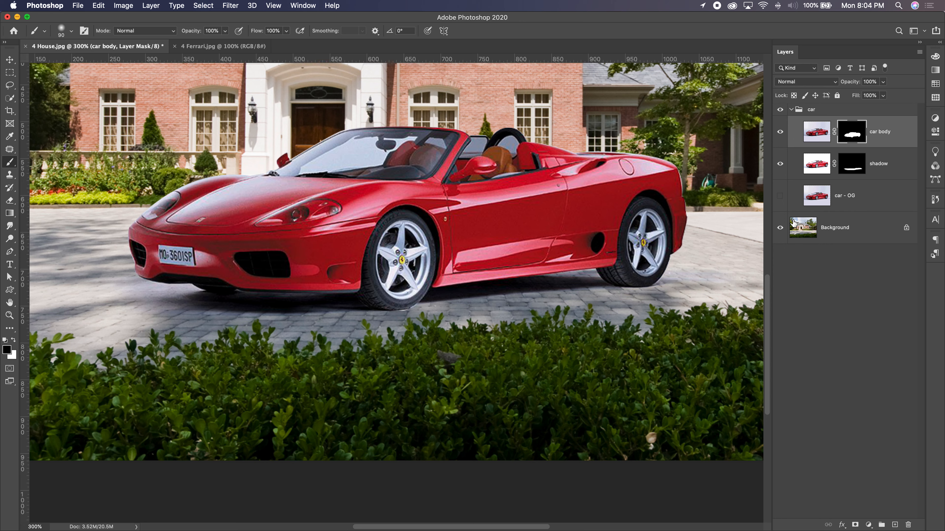
key("space")
left_click_drag(668, 180, 667, 204)
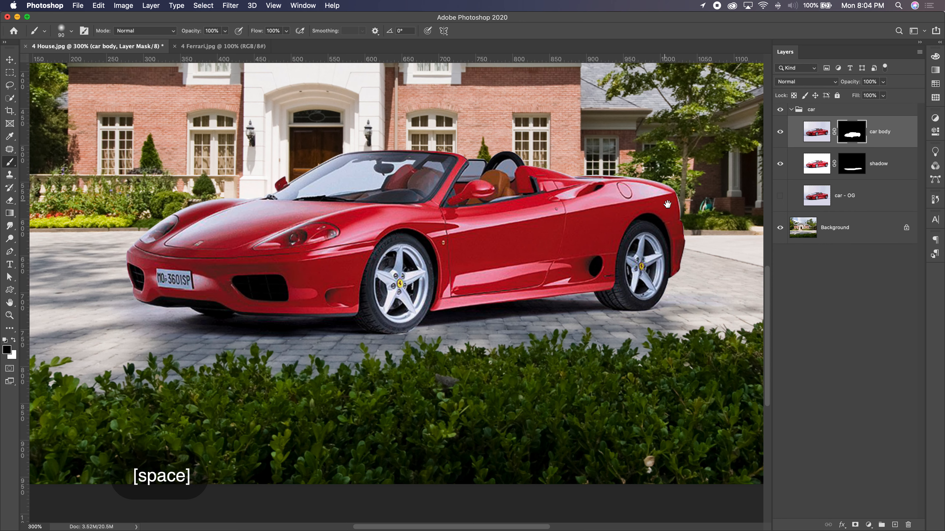
left_click(827, 135)
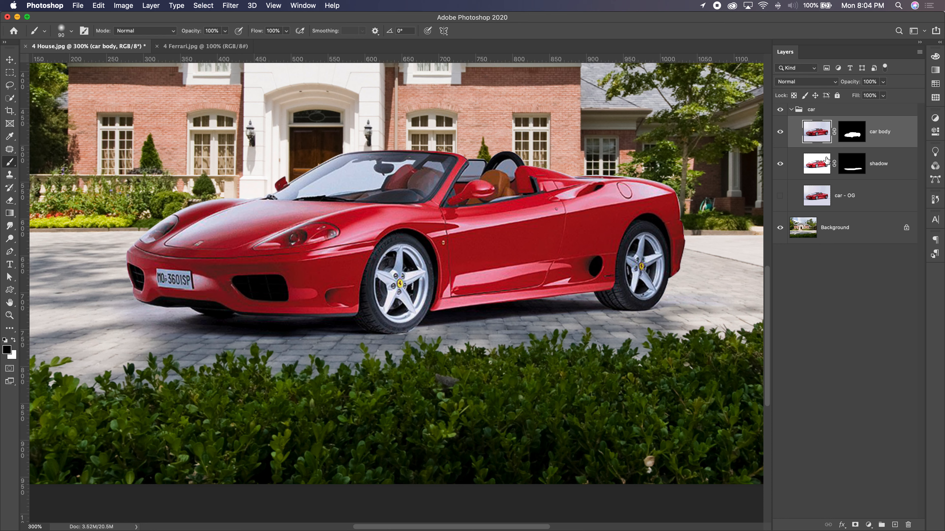
left_click(147, 4)
mouse_move(131, 4)
mouse_move(128, 35)
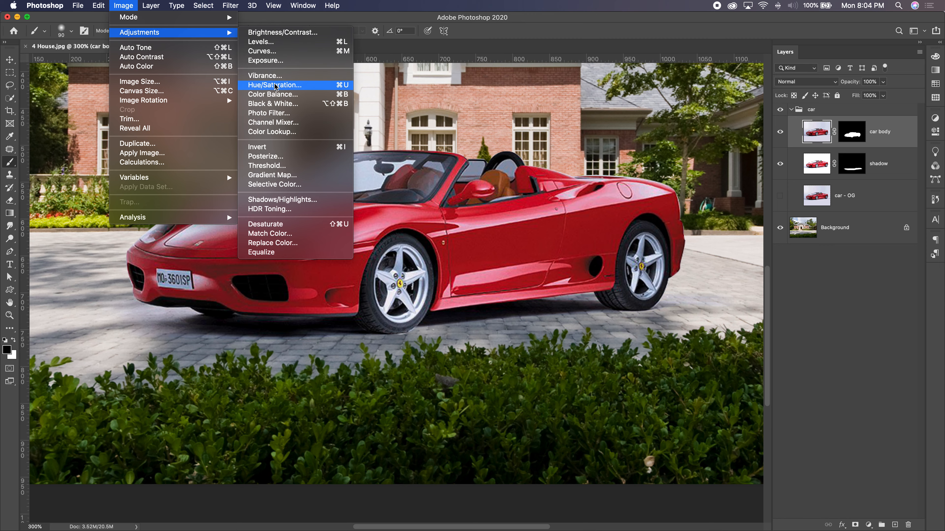
left_click(124, 6)
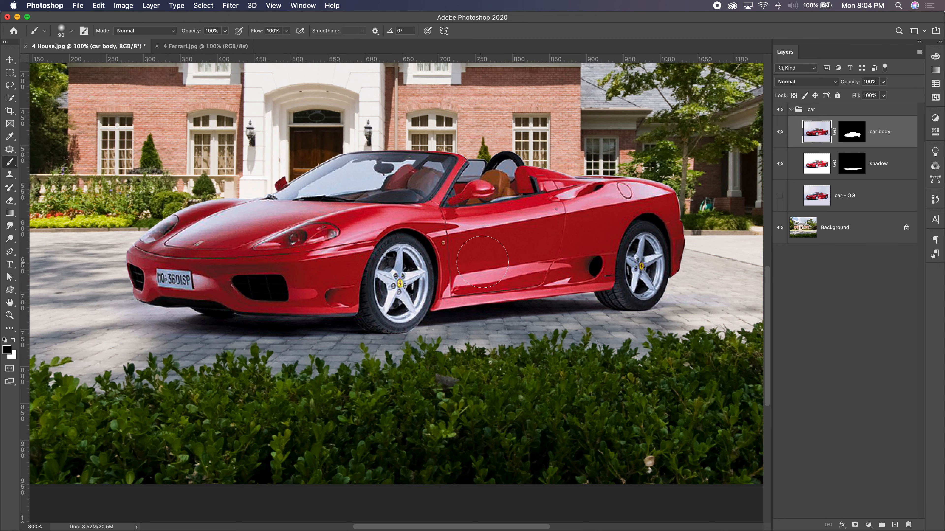
Add a Hue/Saturation adjustment layer directly above the "car body" layer.
key("super+minus")
key("super+minus")
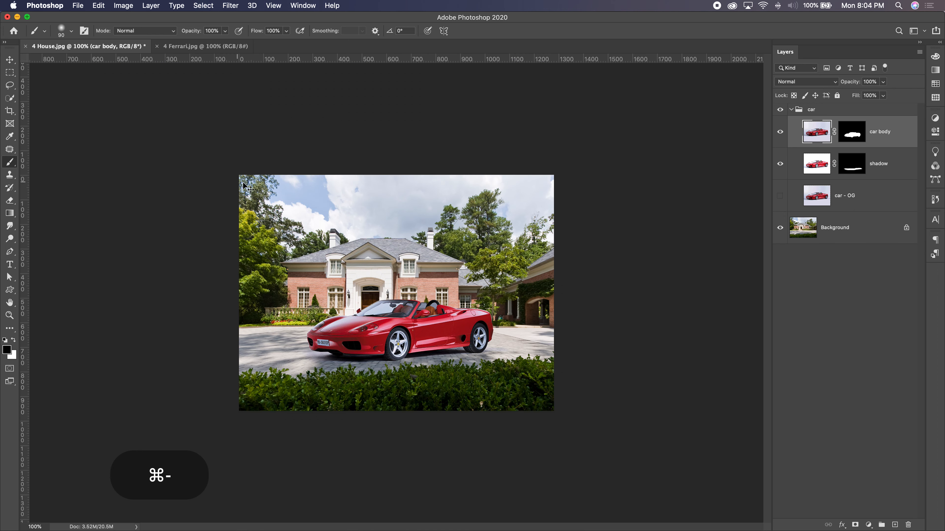
left_click(10, 60)
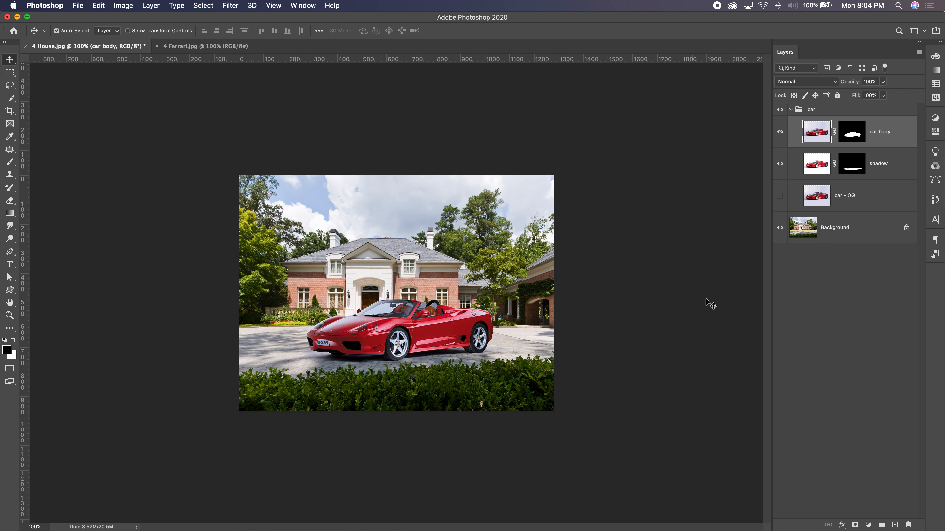
left_click(823, 133)
left_click(869, 525)
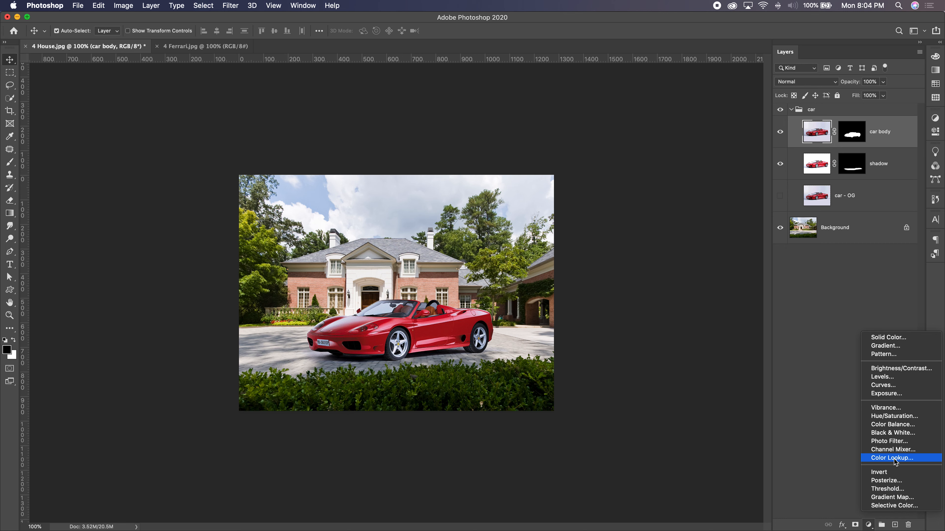
left_click(893, 416)
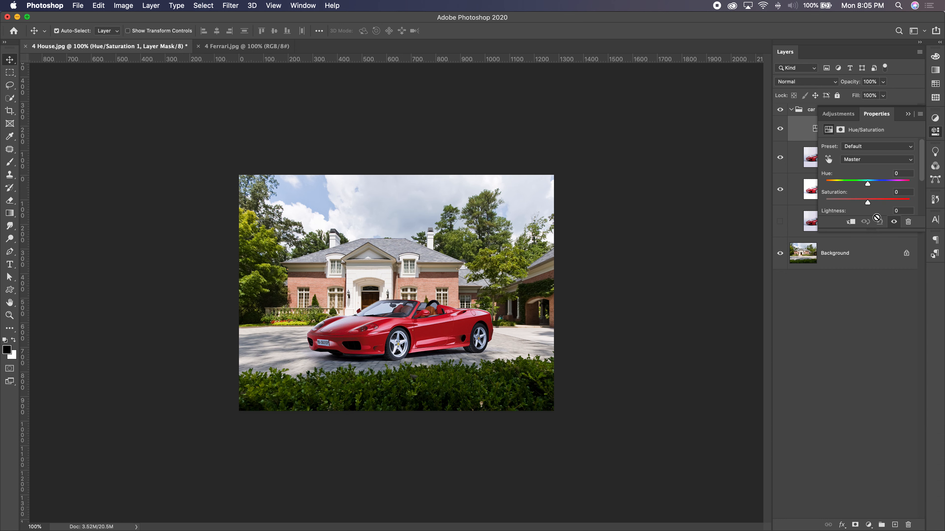
Shift the adjustment's Hue to +137 and clip it so it affects only the "car body" layer.
left_click(853, 223)
left_click(853, 223)
left_click_drag(870, 186, 903, 186)
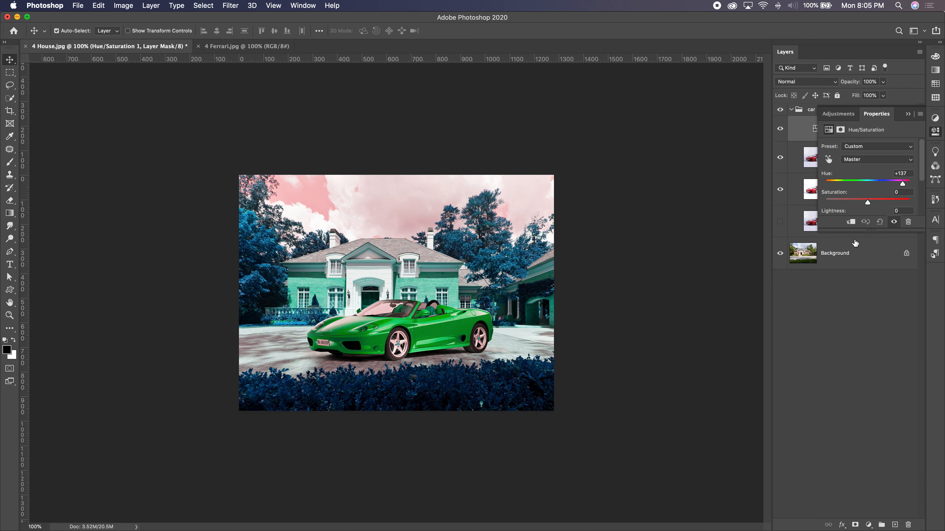
left_click(851, 222)
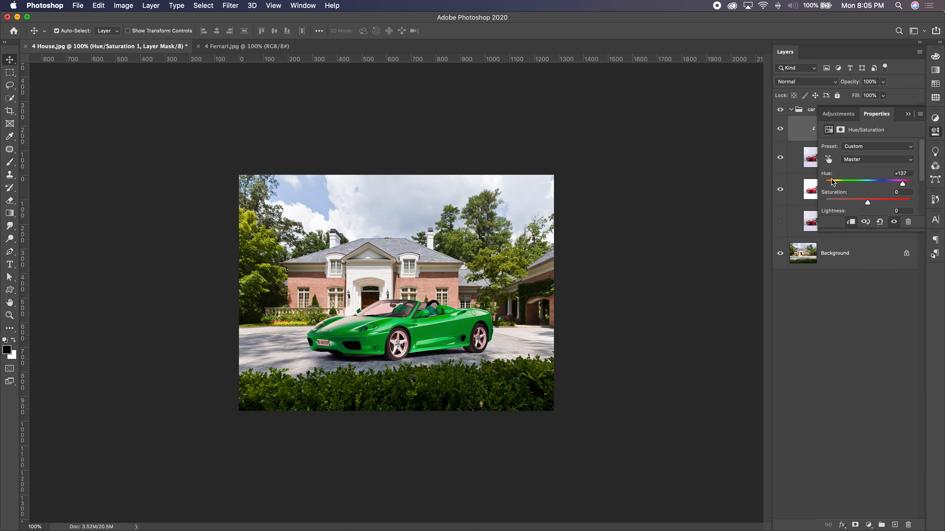
Recolour the car blue by setting the adjustment's Saturation to +19 and its Hue to -140.
left_click_drag(903, 186, 874, 287)
scroll(875, 201, "down", 1)
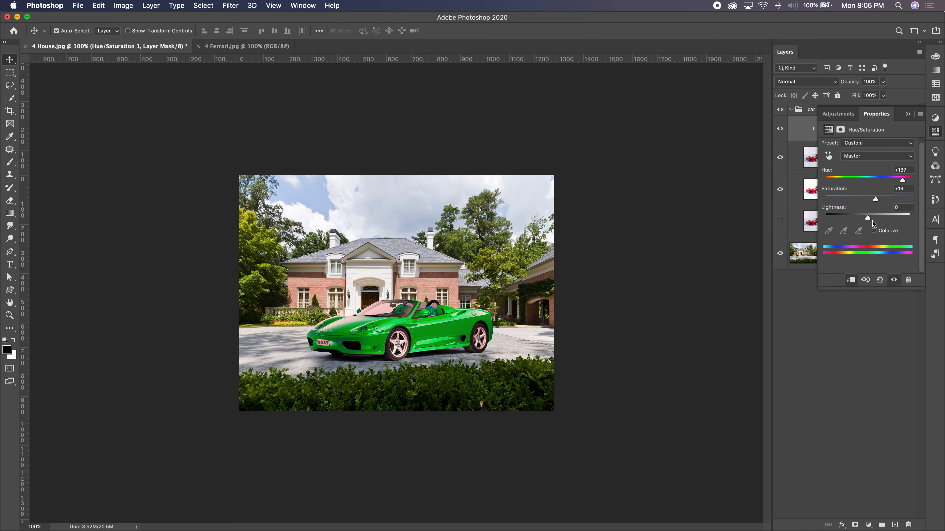
mouse_move(869, 220)
left_mouse_down()
mouse_move(840, 220)
mouse_move(876, 221)
mouse_move(852, 220)
mouse_move(869, 219)
left_mouse_up()
left_click_drag(902, 182, 832, 172)
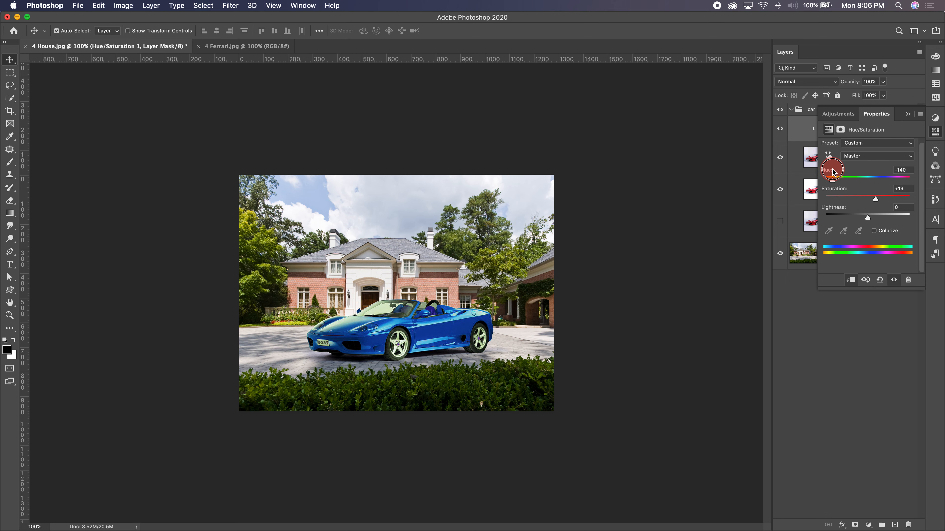
Close the Hue/Saturation properties and duplicate the hidden "car - OG" layer.
left_click_drag(833, 170, 833, 171)
left_click(935, 132)
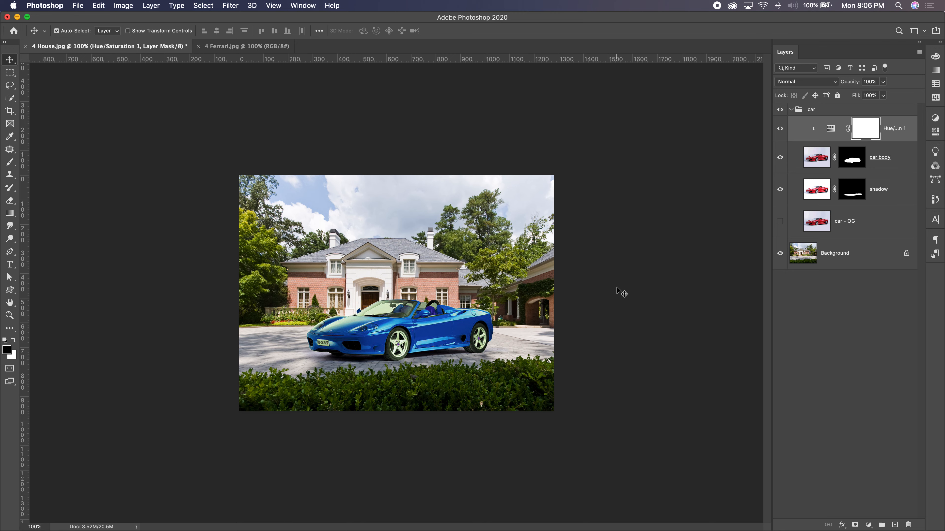
key("super+minus")
key("super+minus")
key("super+equal")
key("super+equal")
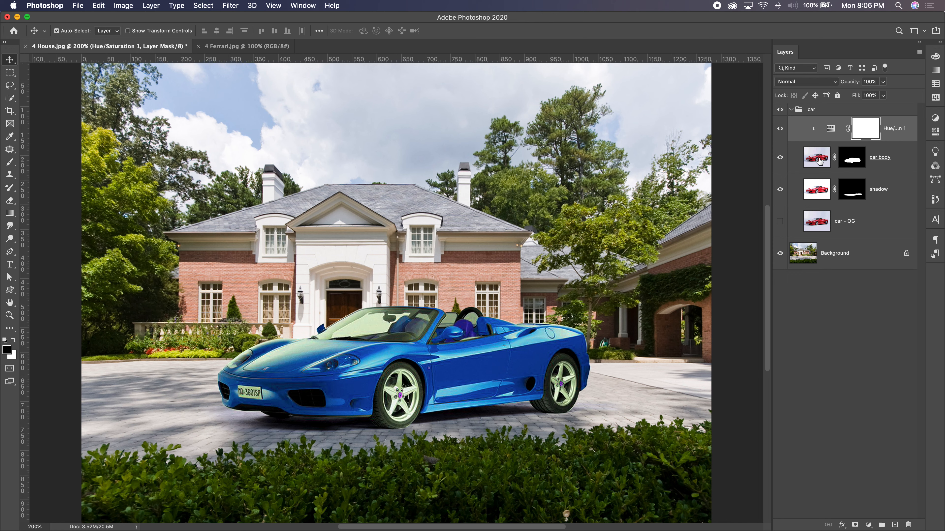
left_click(830, 224)
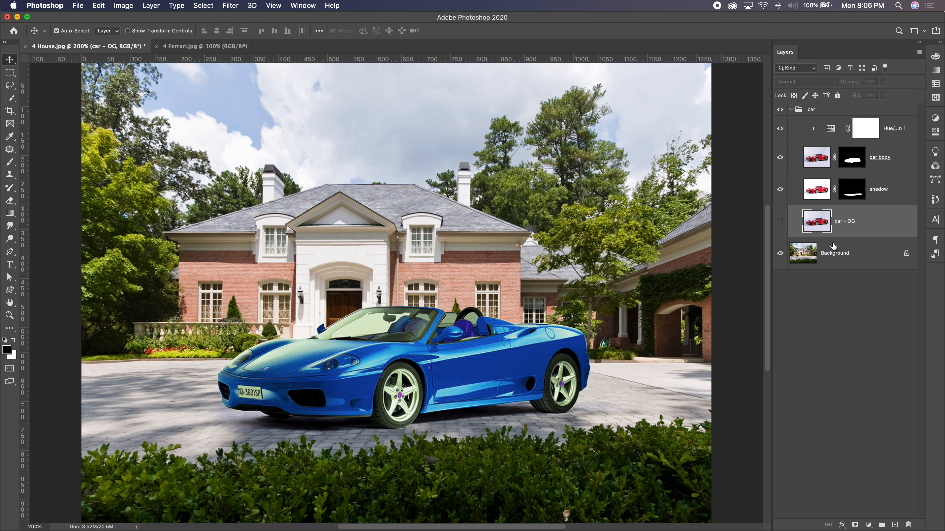
key("super+j")
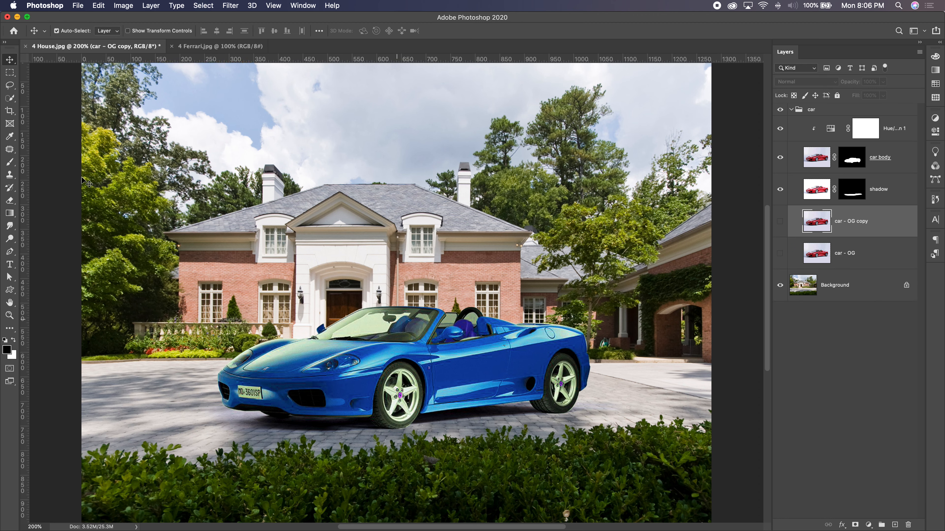
Outline a tapering racing stripe along the car's side, from the front wheel arch to the rear bumper, with the Polygonal Lasso.
right_click(9, 86)
left_click(44, 96)
left_click(412, 364)
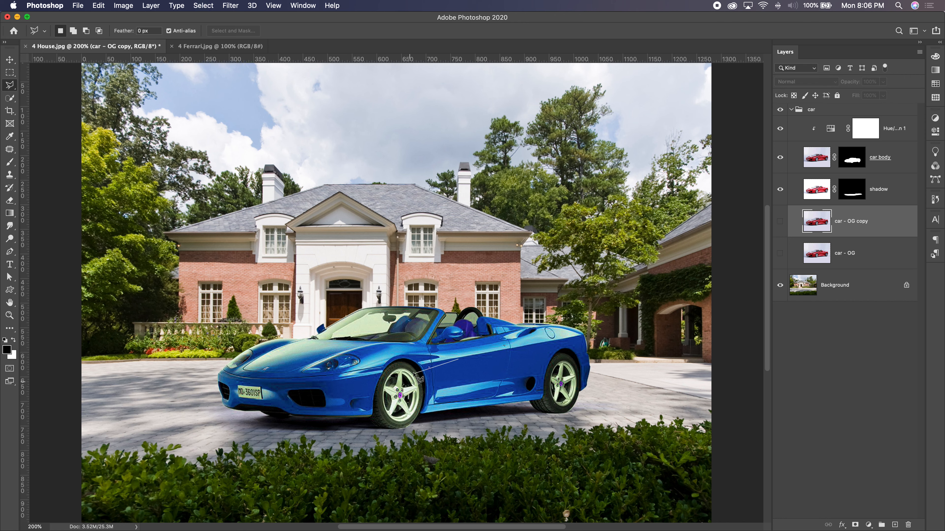
key("Escape")
left_click(416, 368)
left_click_drag(416, 367, 584, 335)
left_click(587, 349)
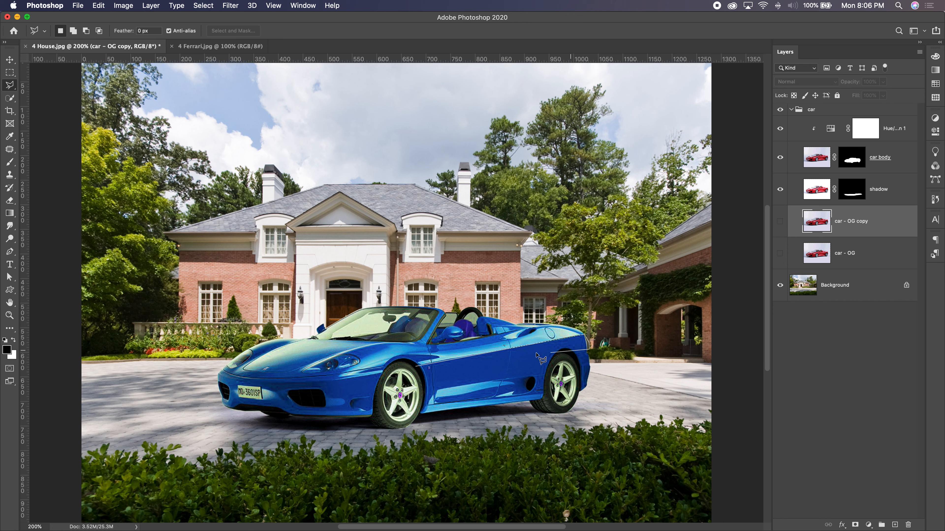
left_click(418, 368)
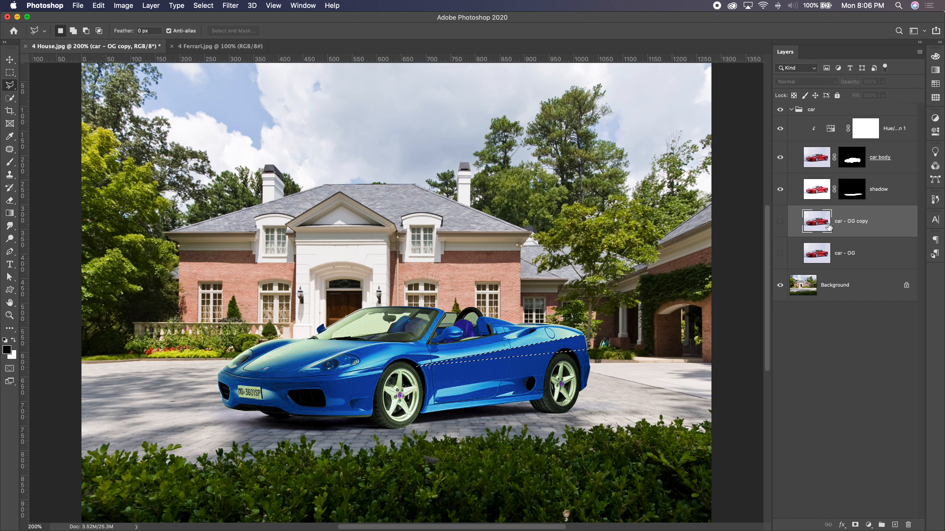
Show the "car - OG copy" layer masked to the stripe selection and move it above the Hue/Saturation adjustment in the "car" group.
left_click(779, 221)
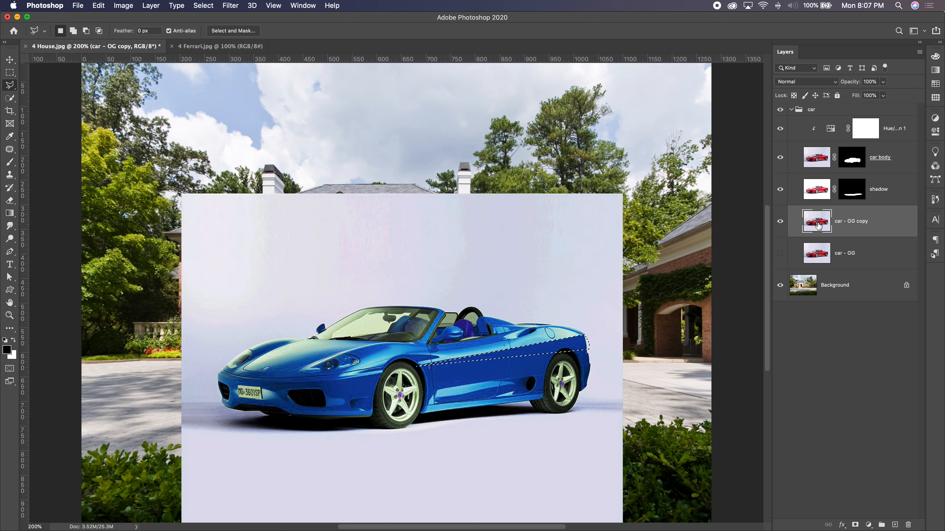
left_click(821, 224)
left_click(855, 525)
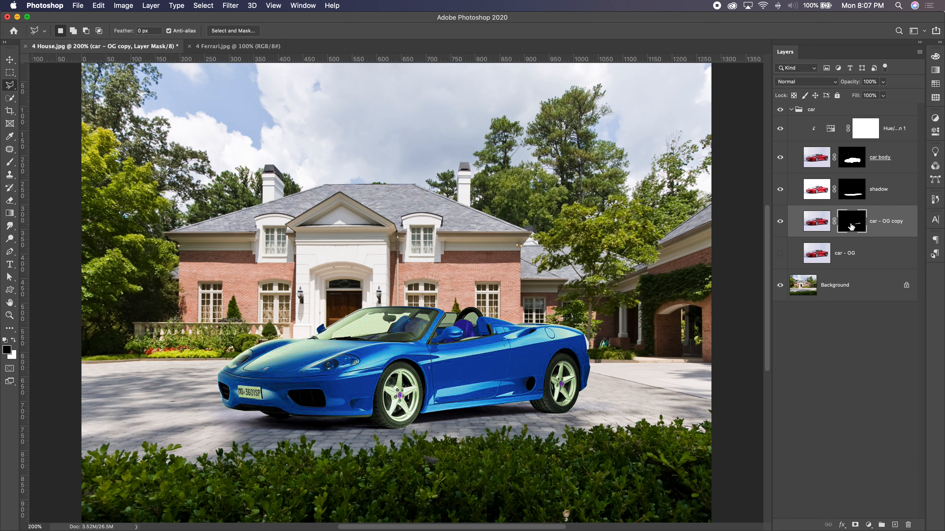
left_click_drag(811, 223, 817, 121)
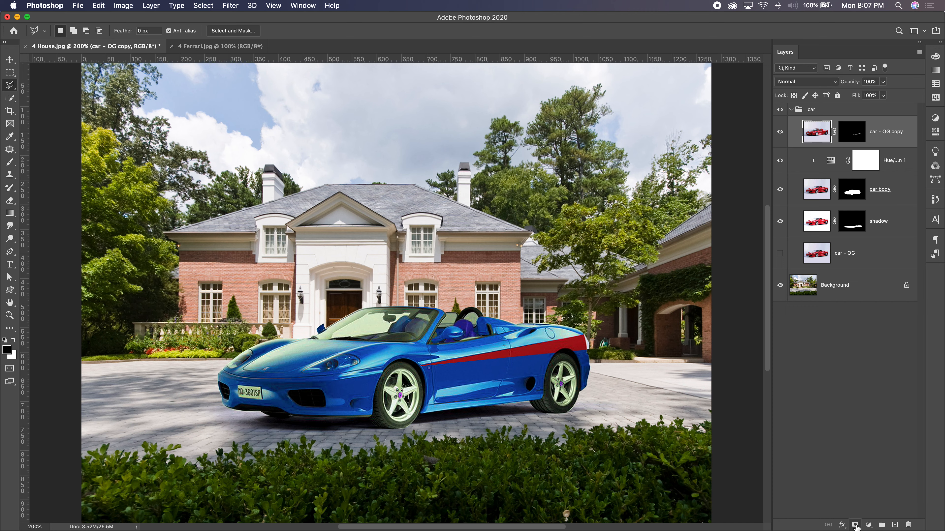
Recolour the stripe yellow with a Hue/Saturation adjustment clipped to "car - OG copy", using Hue +60, Saturation +48 and Lightness +13.
left_click(869, 525)
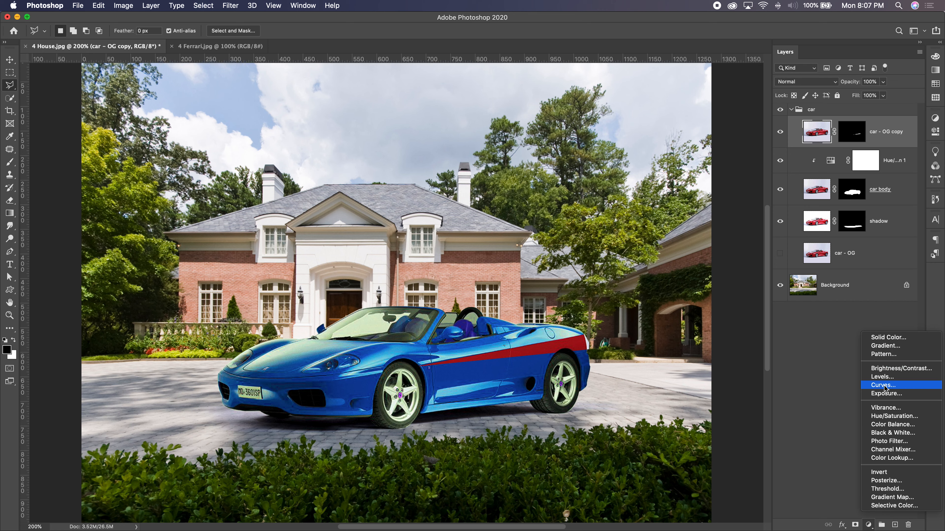
left_click(889, 416)
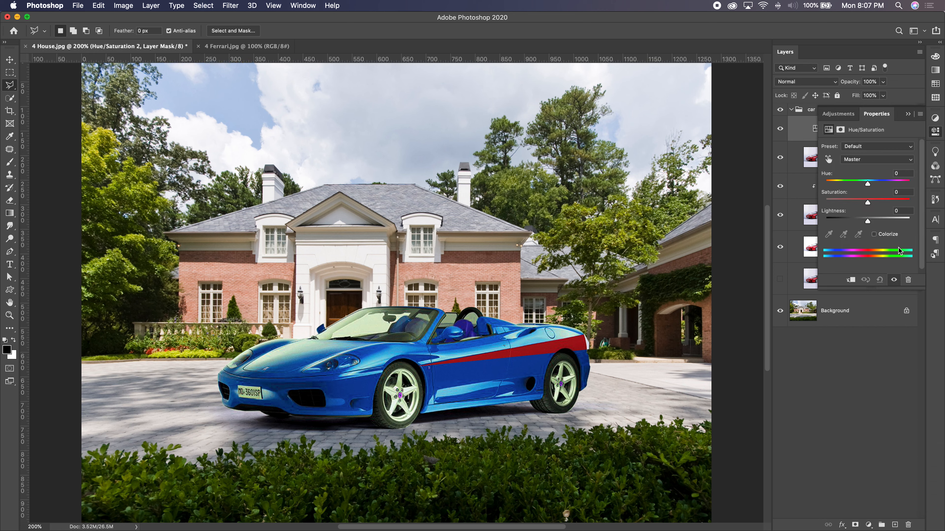
left_click(852, 284)
left_click_drag(867, 185, 891, 185)
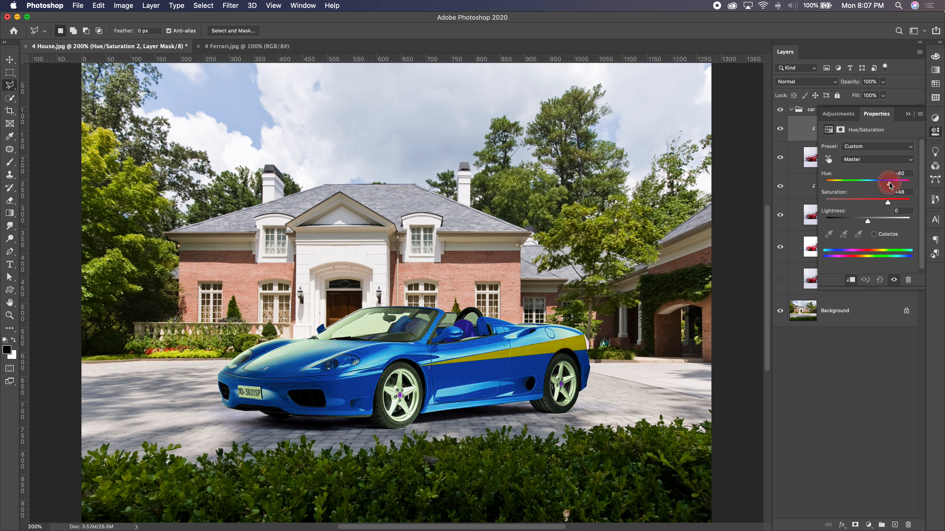
left_click_drag(868, 221, 874, 221)
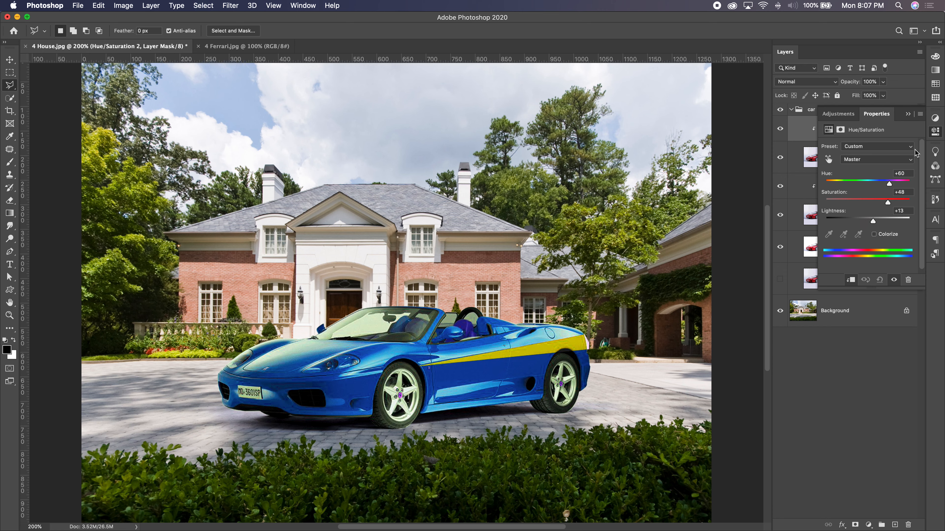
left_click(933, 133)
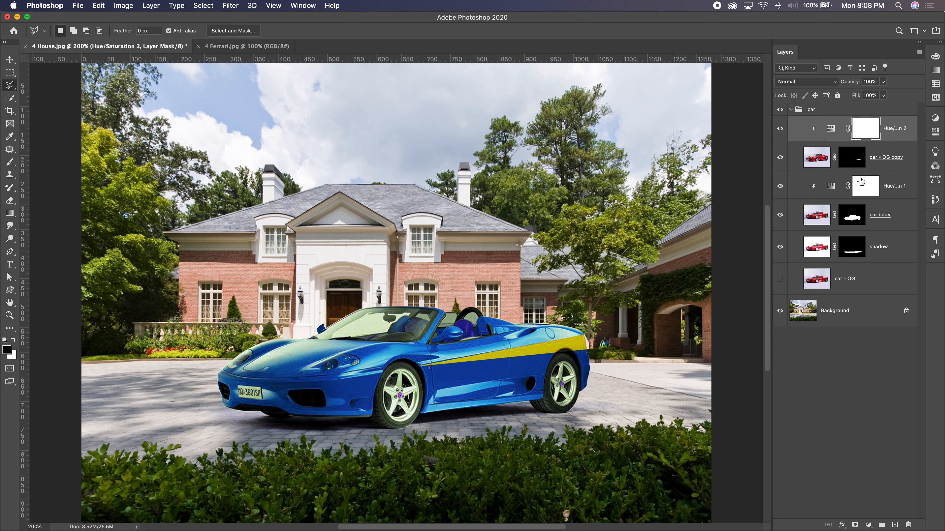
Load the "car body" mask as an inverted selection, brush away the stripe's overflow behind the rear bumper on the masks, and deselect.
left_click(855, 219, "super")
left_click(9, 162)
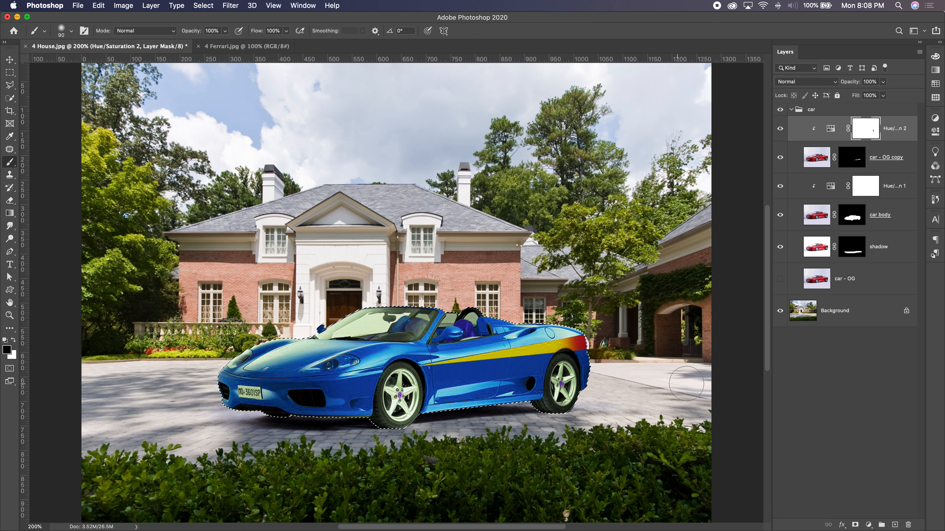
key("super+z")
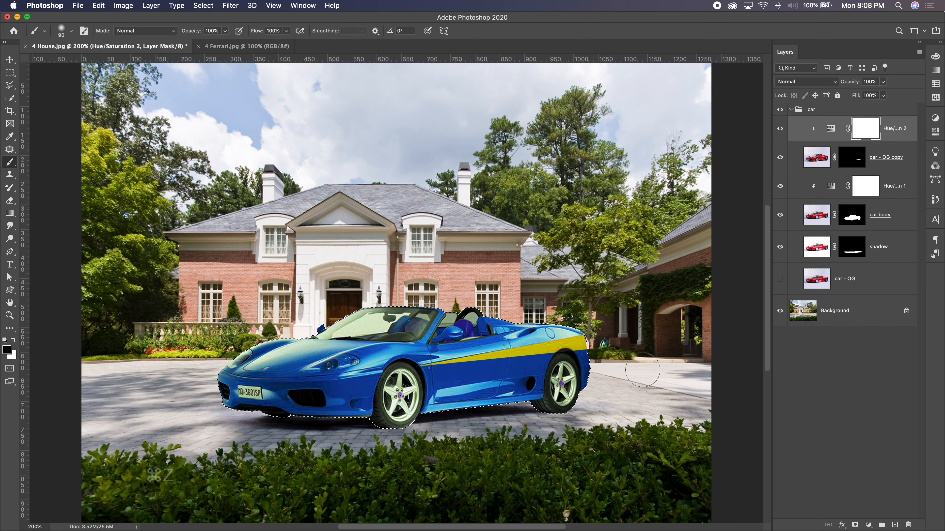
key("shift+super+i")
left_click(587, 344)
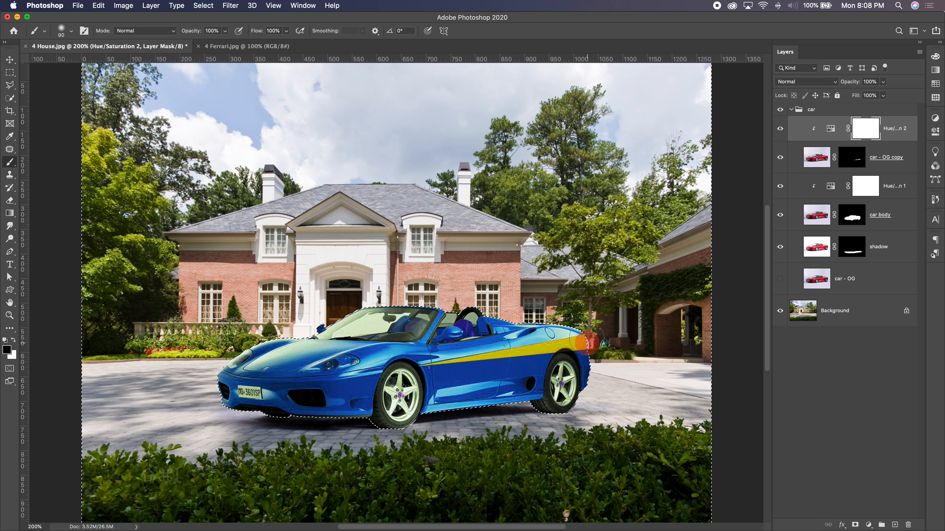
left_click(842, 167)
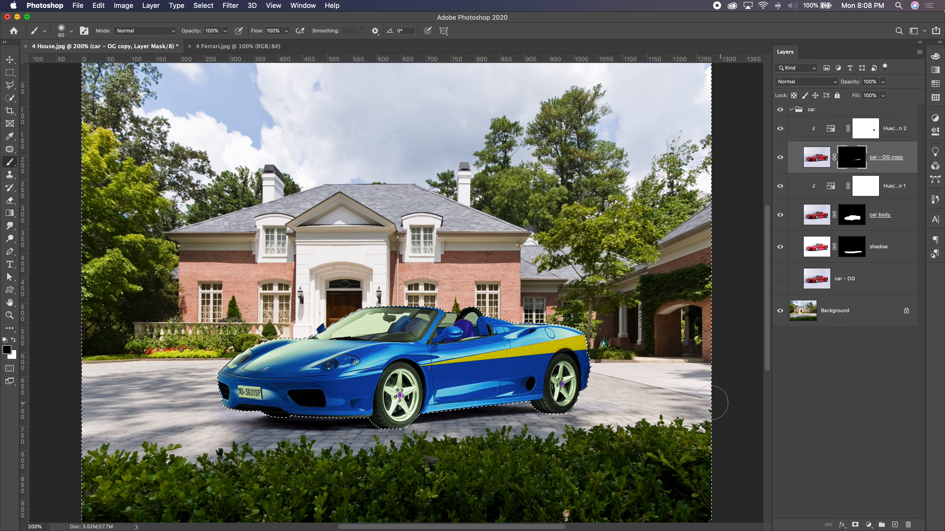
key("super+d")
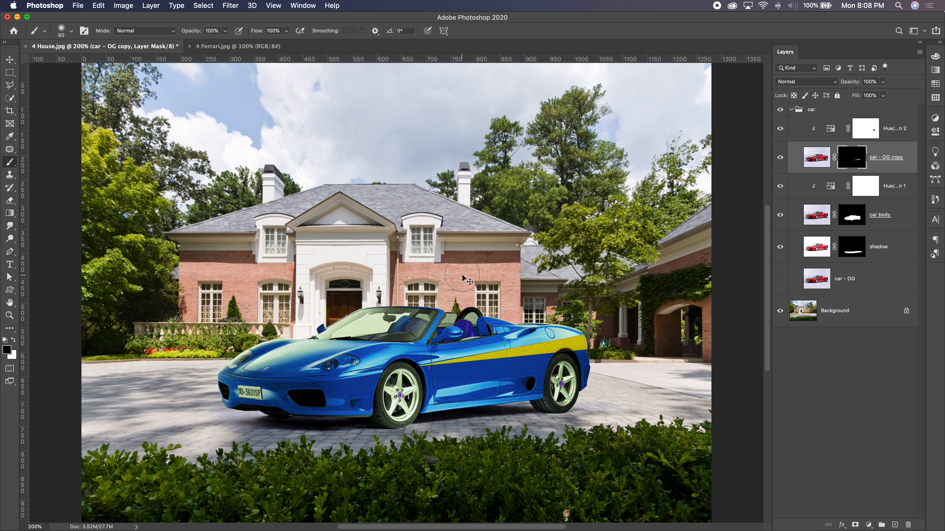
Target the "car body" layer mask and outline the windshield glass around the rear-view mirror and seats with the Polygonal Lasso.
key("super+minus")
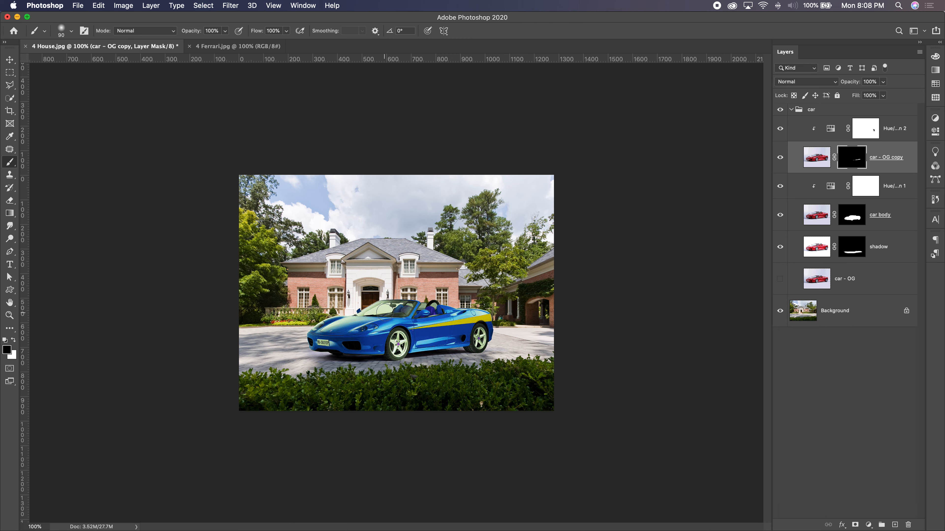
key("super+equal")
key("super+equal")
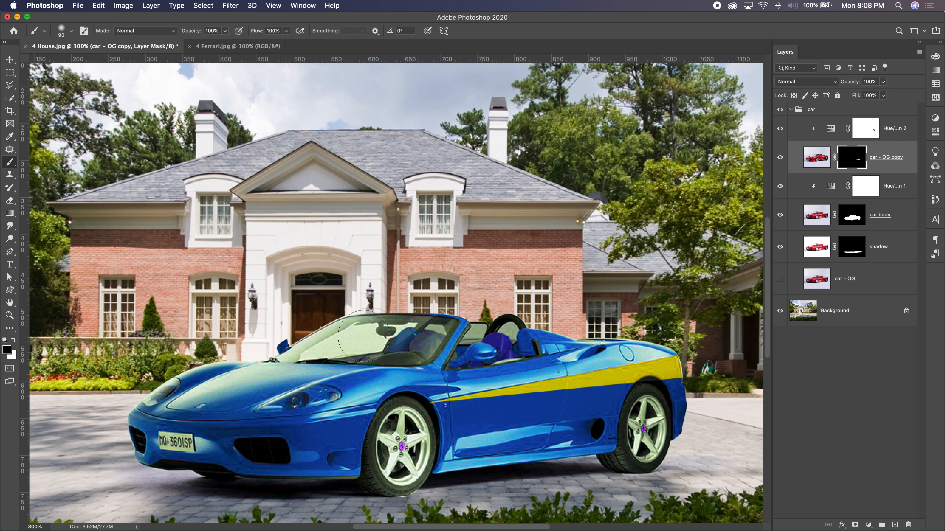
left_click(822, 221)
left_click(849, 219)
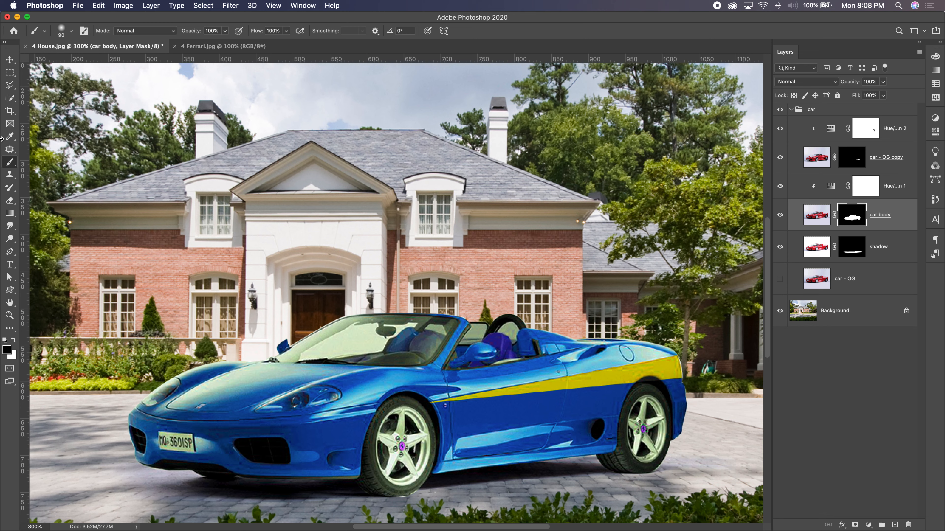
left_click(9, 85)
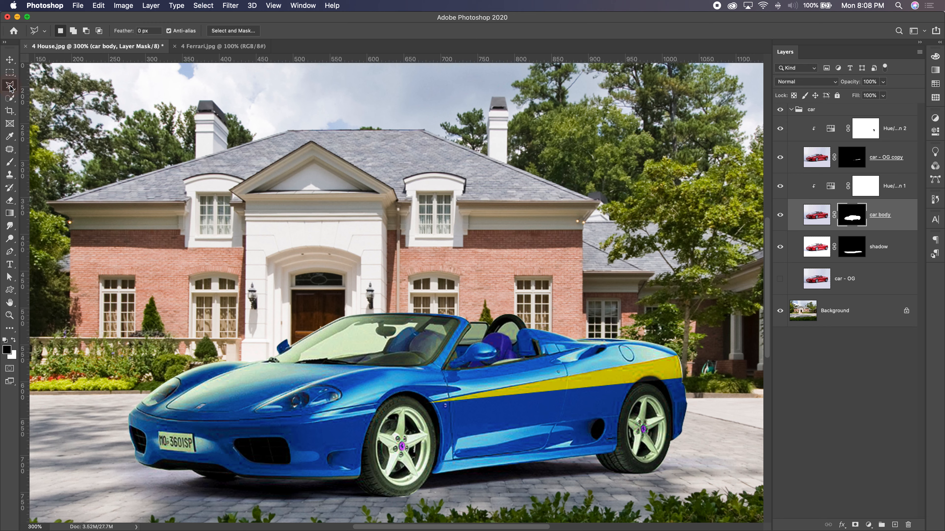
left_click(300, 353)
left_click(359, 321)
left_click(377, 323)
left_click(378, 327)
left_click(375, 330)
left_click(379, 334)
left_click(396, 330)
left_click(395, 328)
left_click(385, 326)
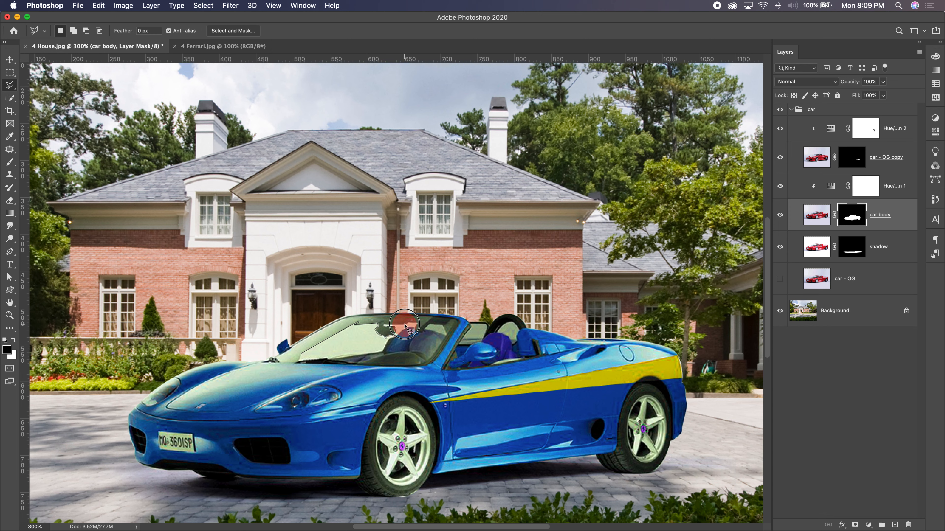
left_click(419, 323)
left_click(384, 352)
left_click(330, 360)
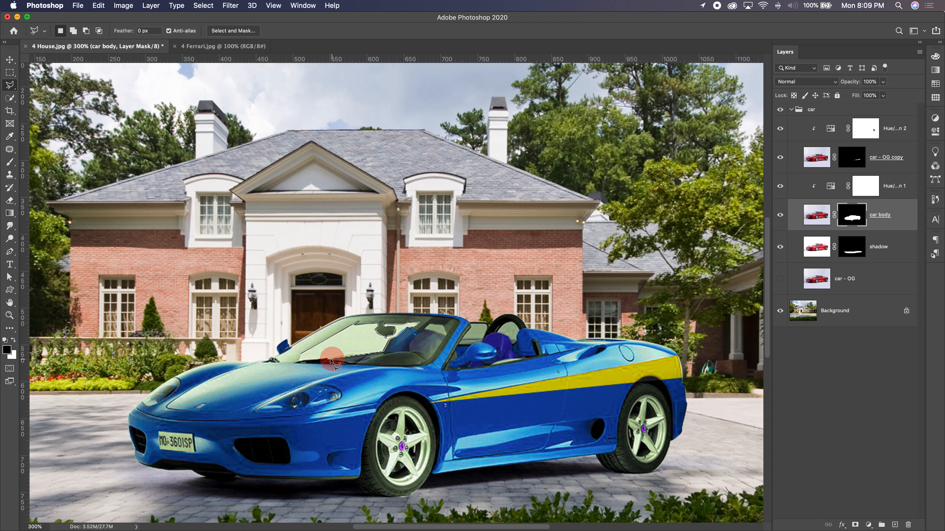
left_click(319, 358)
left_click(298, 361)
left_click(301, 358)
left_click(301, 353)
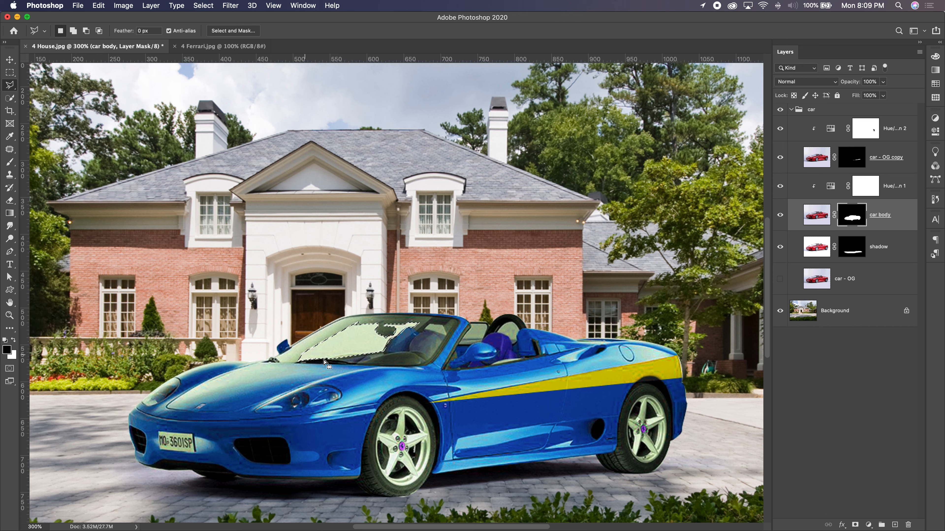
Add the remaining windshield, side-window and roll-hoop openings to the selection and fill it with black on the "car body" mask.
left_click(424, 329, "shift")
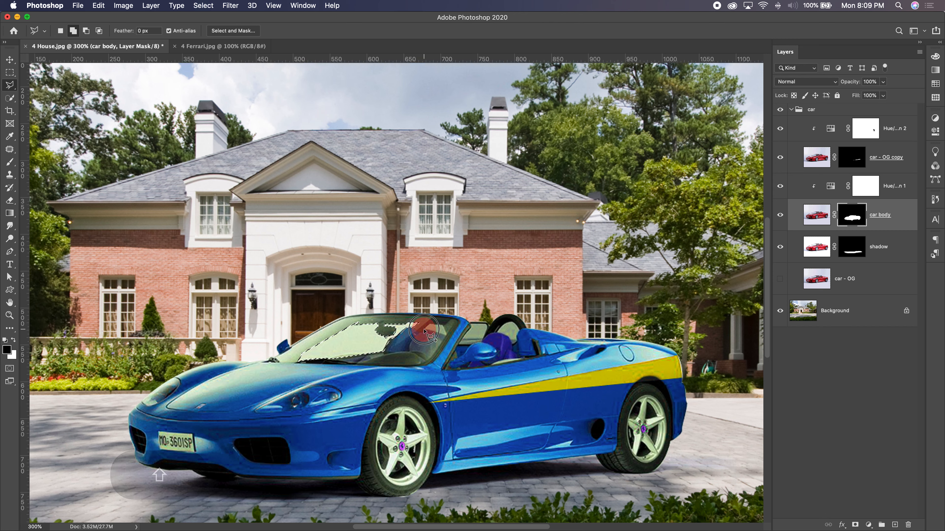
left_click(442, 325)
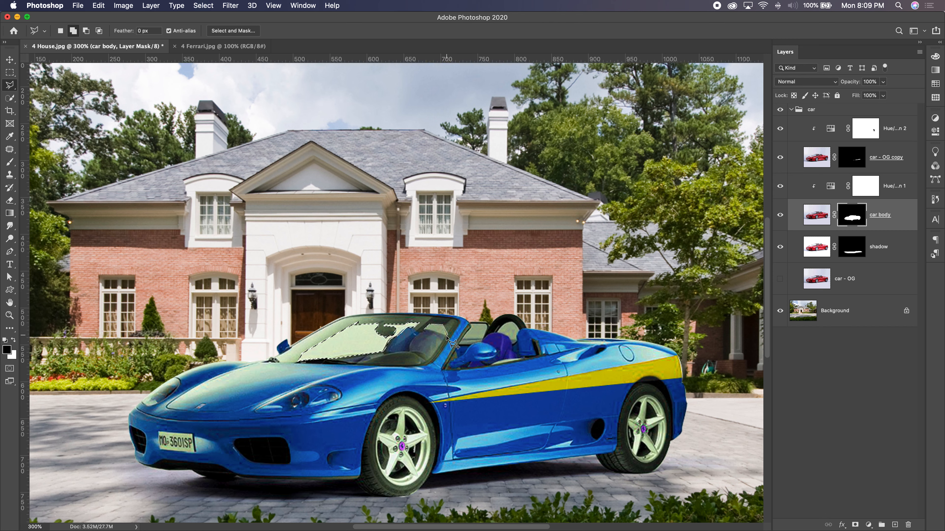
left_click(425, 331)
left_click(486, 324)
left_click(487, 329)
left_click(499, 330, "shift")
left_click(504, 325)
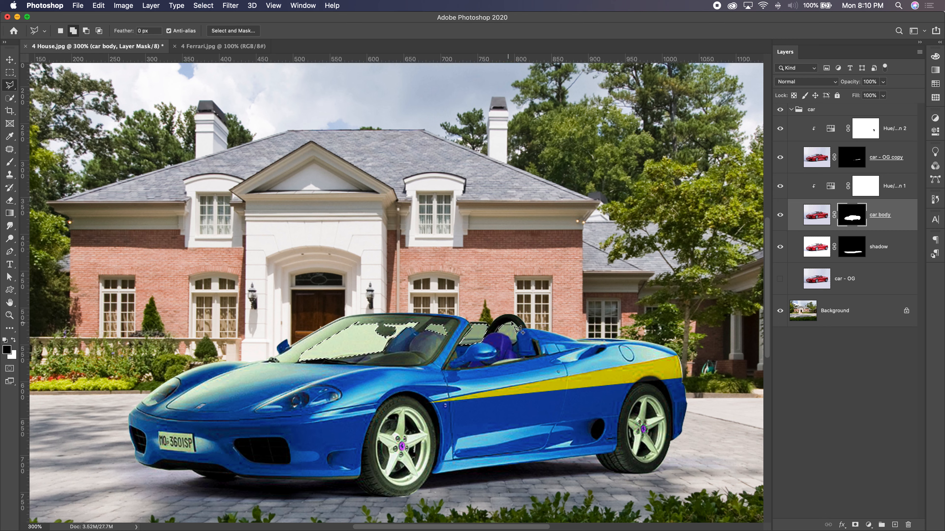
key("Escape")
key("shift")
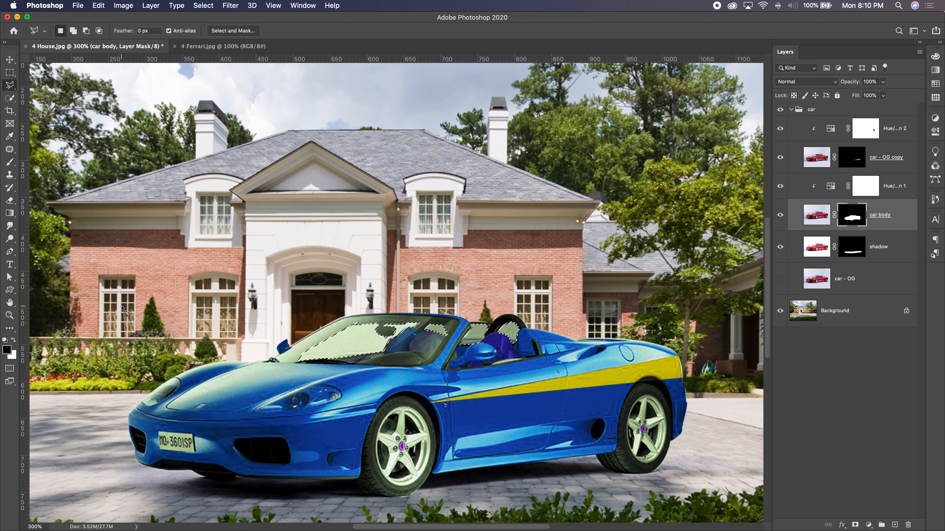
key("alt")
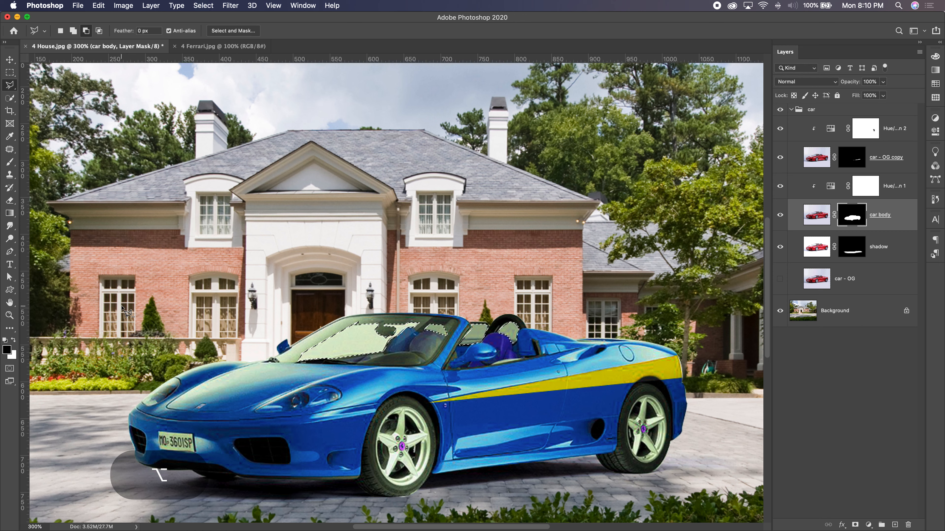
key("alt+BackSpace")
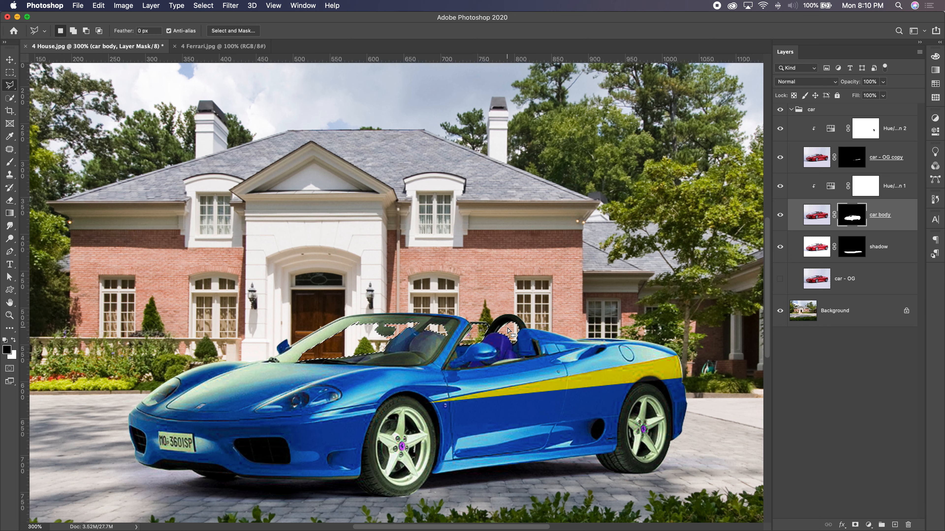
Subtract the area inside the roll hoop from the selection with the freehand Lasso.
key("shift+l")
key("shift+l")
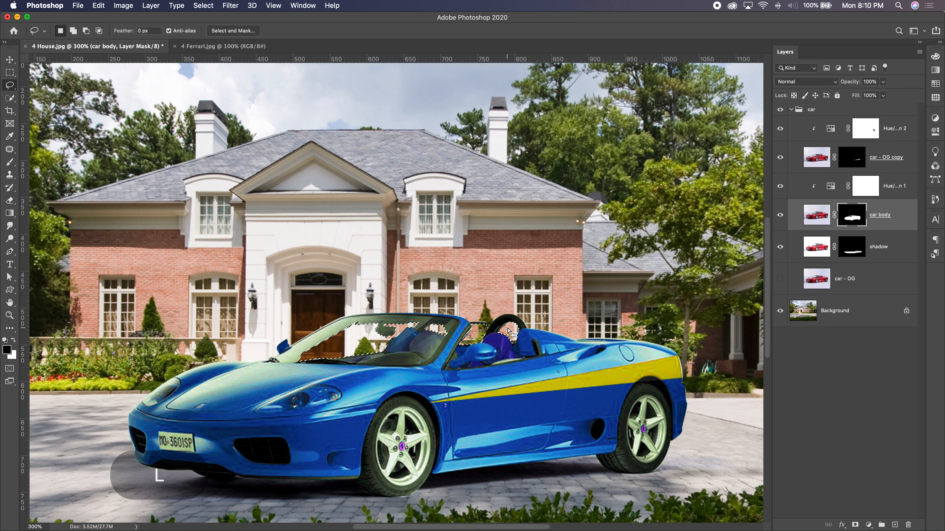
left_click(498, 328, "alt")
mouse_move(497, 328)
left_mouse_down()
mouse_move(493, 349)
mouse_move(512, 354)
mouse_move(528, 332)
mouse_move(507, 314)
left_mouse_up()
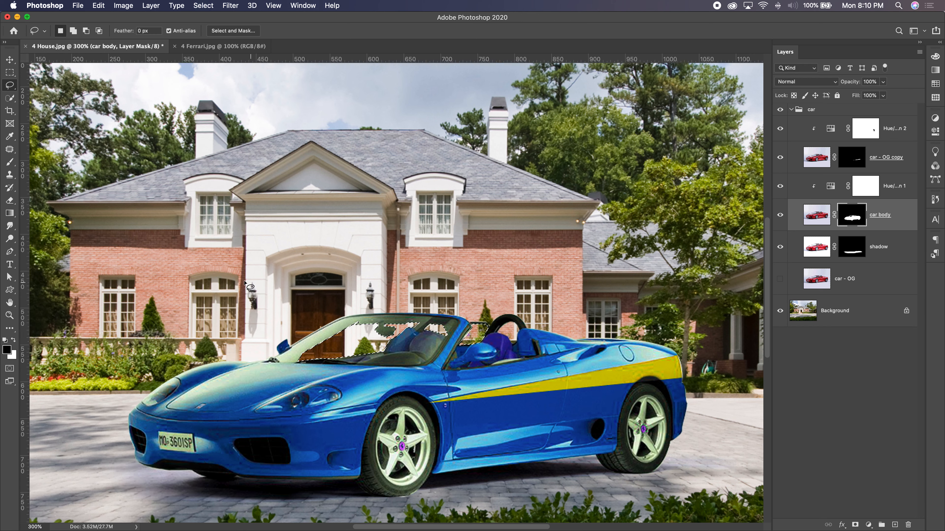
left_click(10, 59)
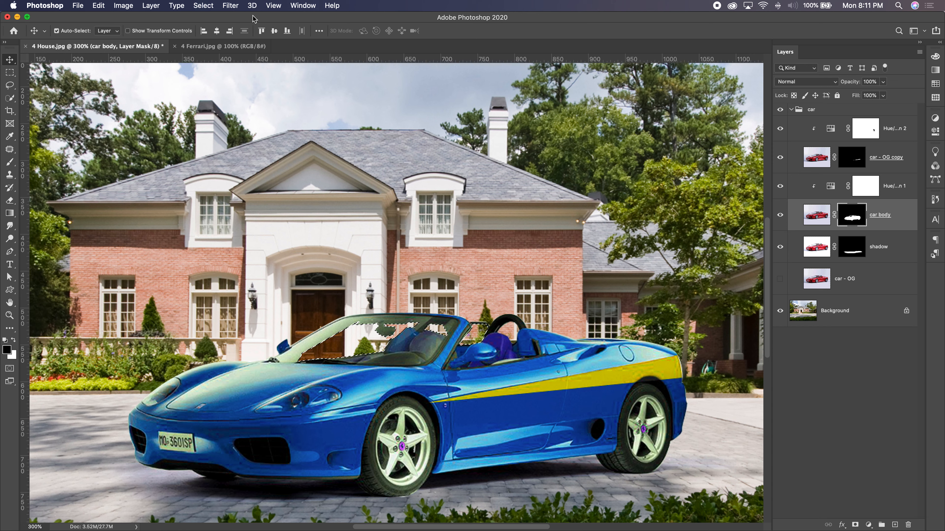
left_click(203, 5)
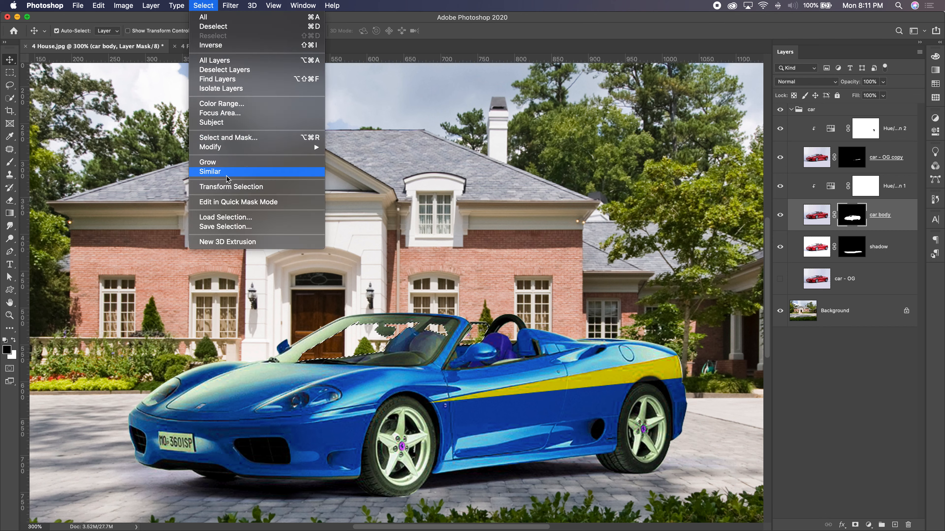
left_click(229, 220)
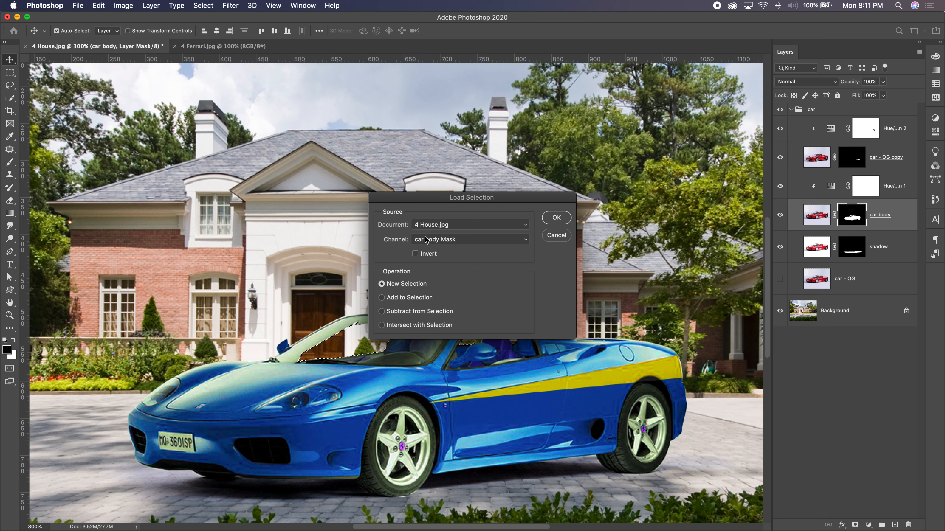
left_click(433, 241)
left_click(473, 284)
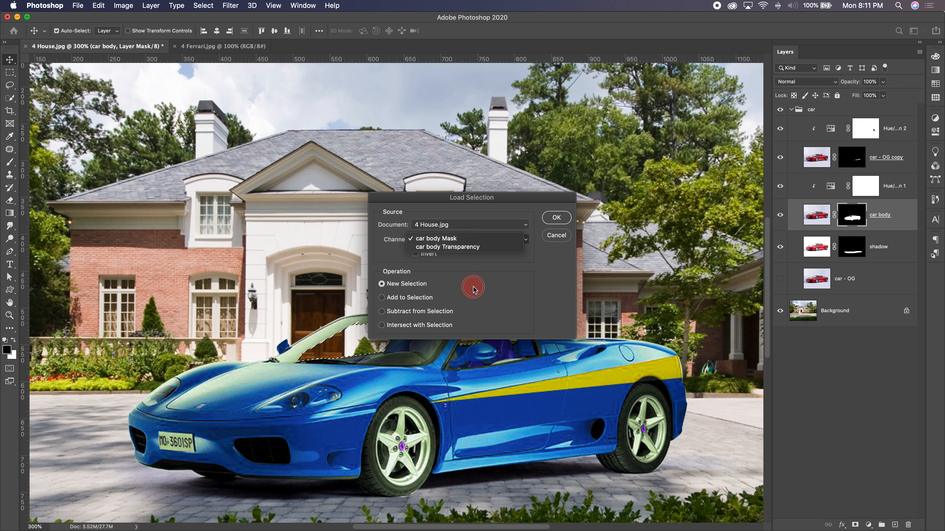
left_click(428, 282)
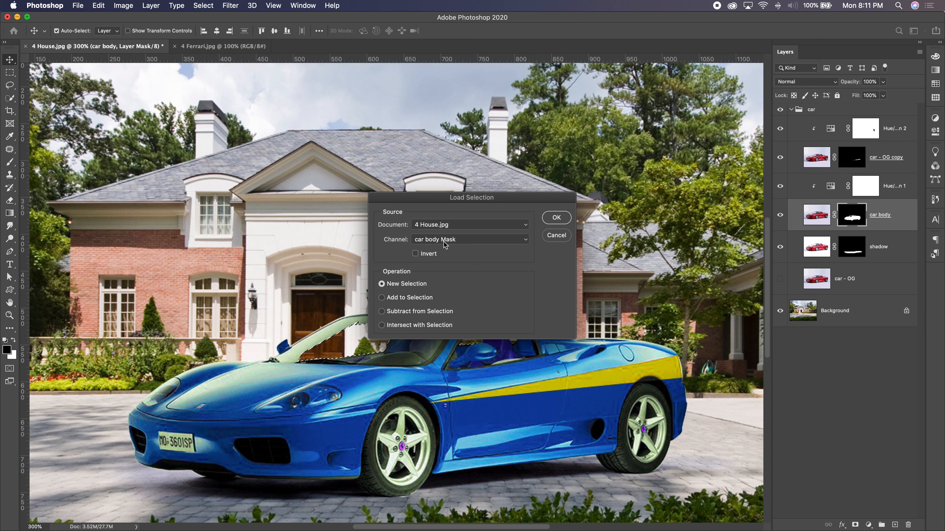
left_click(512, 240)
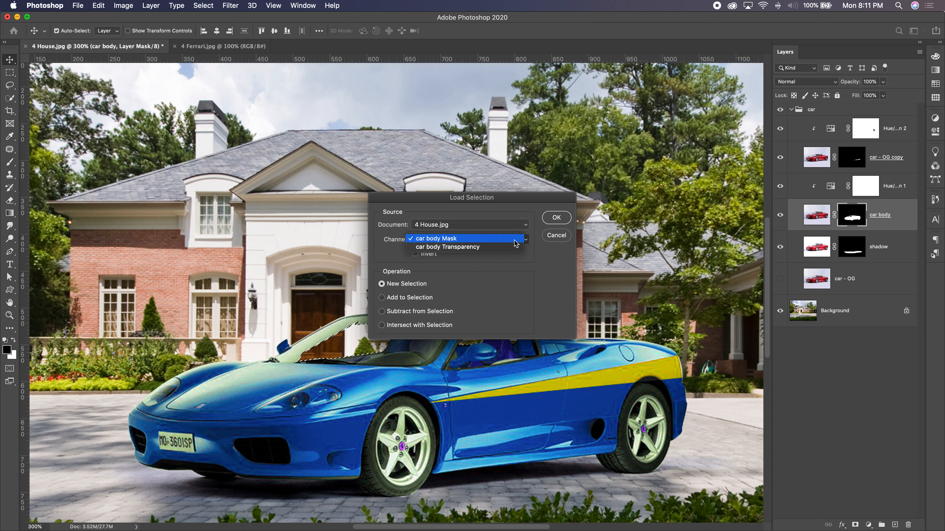
left_click(513, 239)
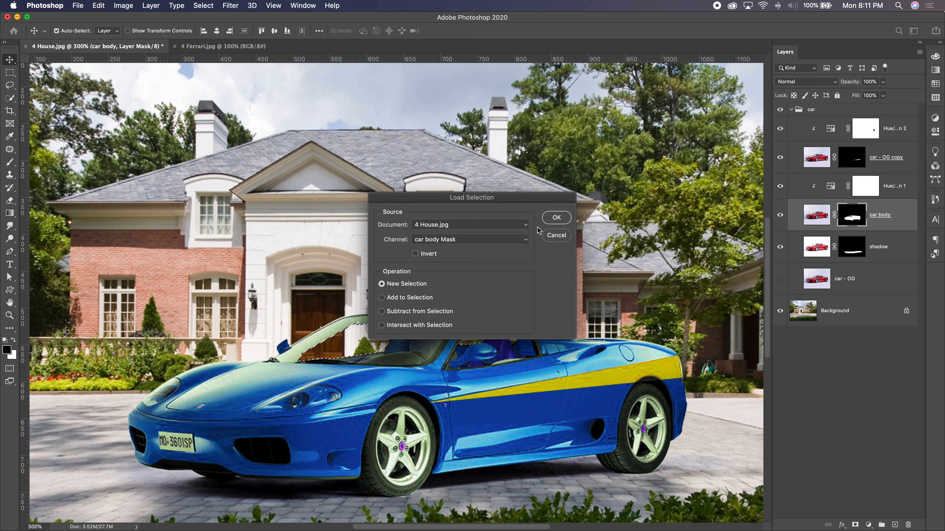
left_click(555, 217)
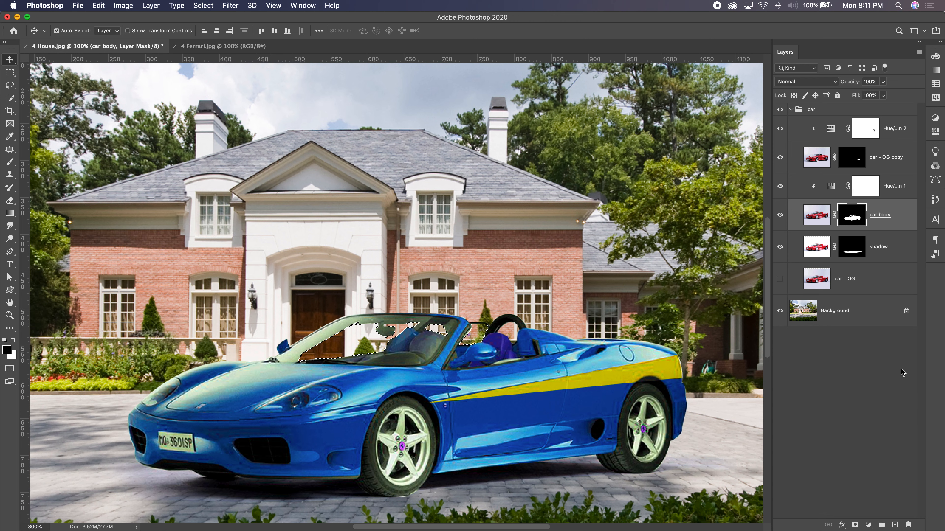
Duplicate the "car - OG" layer, mask the copy with the active window-glass selection, and make it visible.
left_click(821, 279)
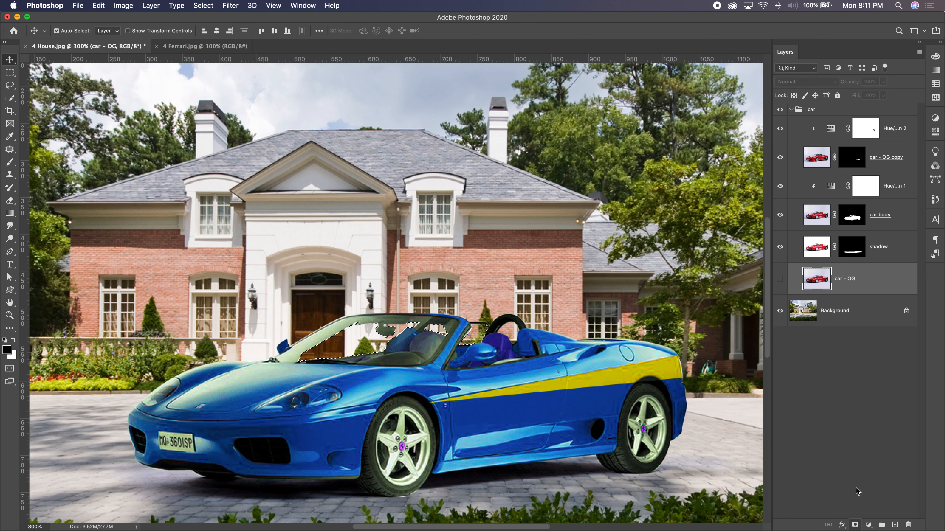
left_click_drag(845, 283, 895, 524)
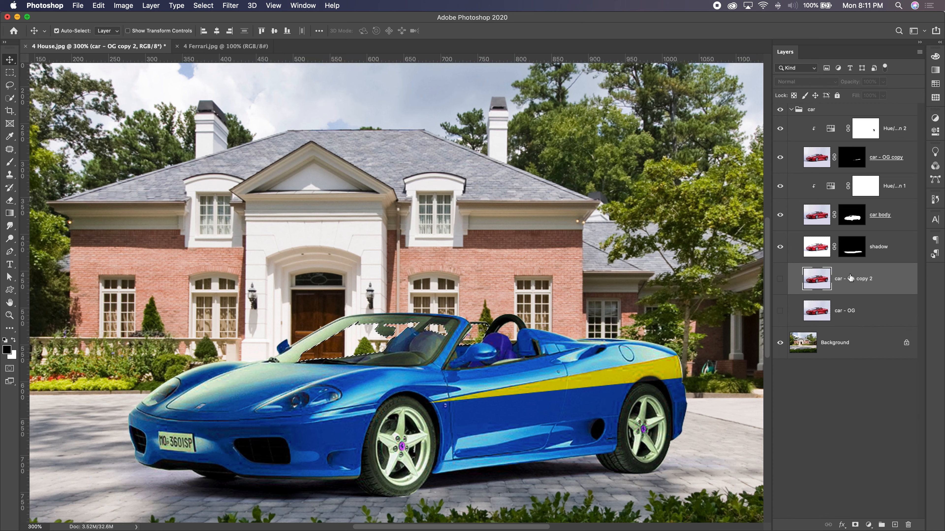
left_click(855, 525)
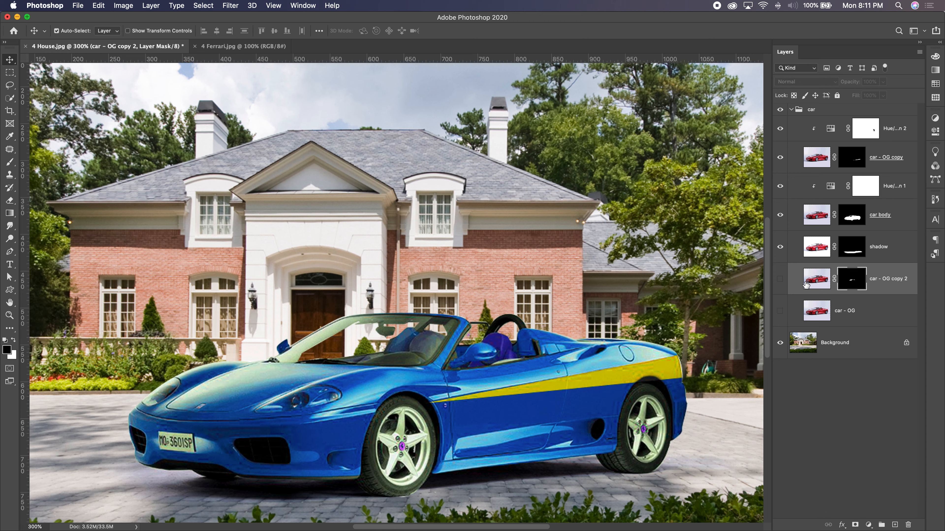
left_click(780, 279)
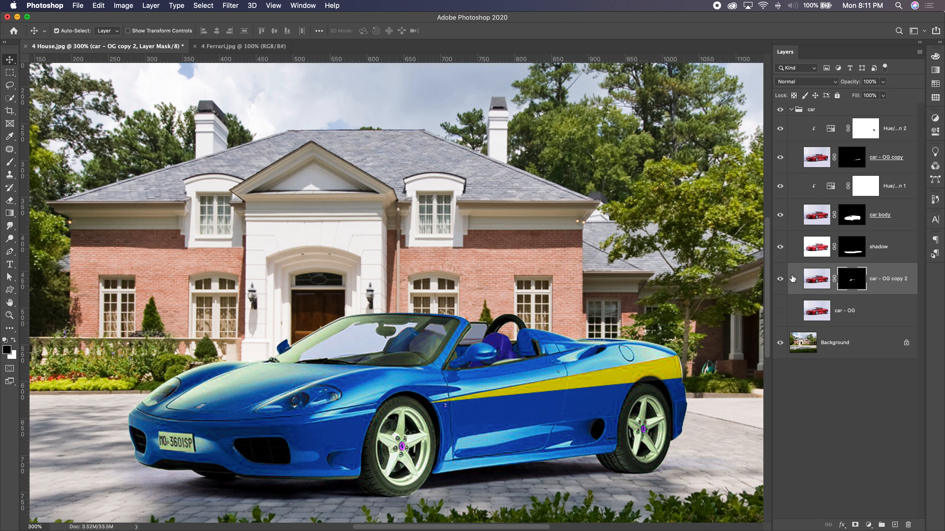
Rename the masked copy as "glass" and place it at the top of the car group.
double_click(879, 280)
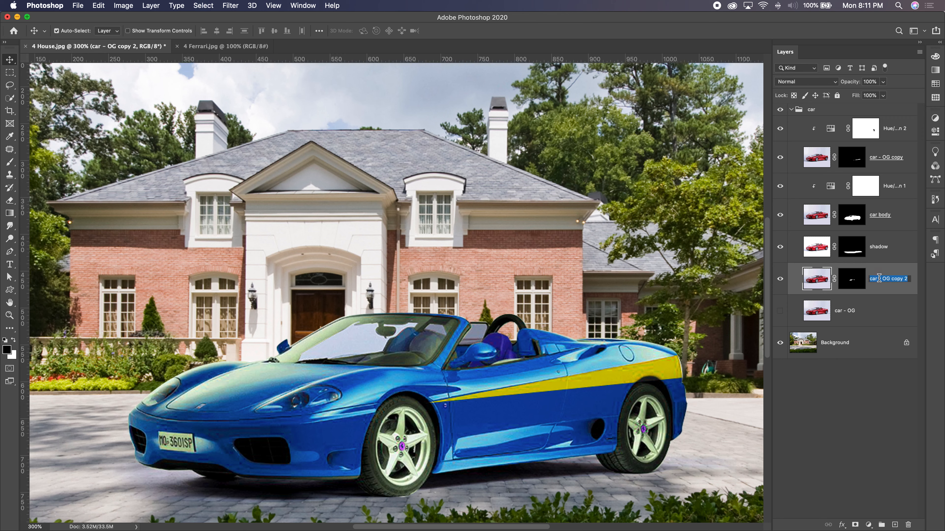
type("glass")
key("Return")
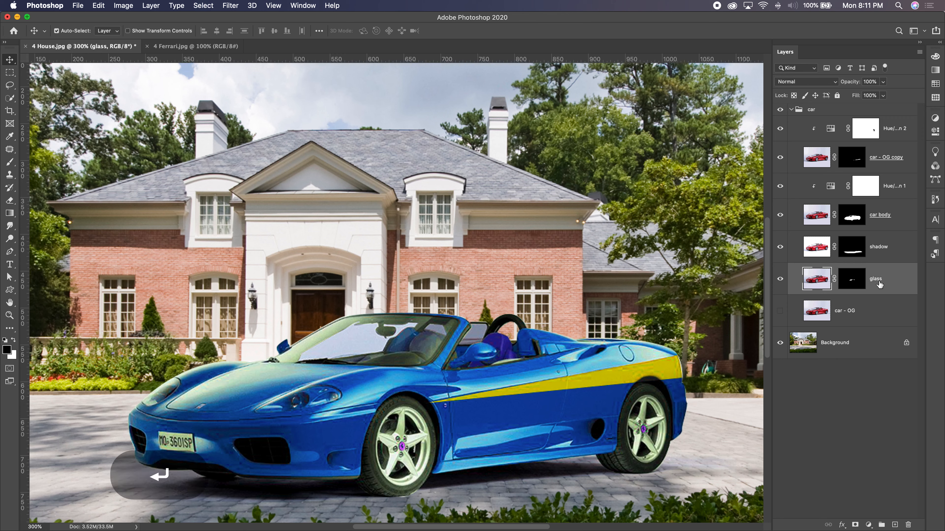
left_click_drag(829, 281, 816, 116)
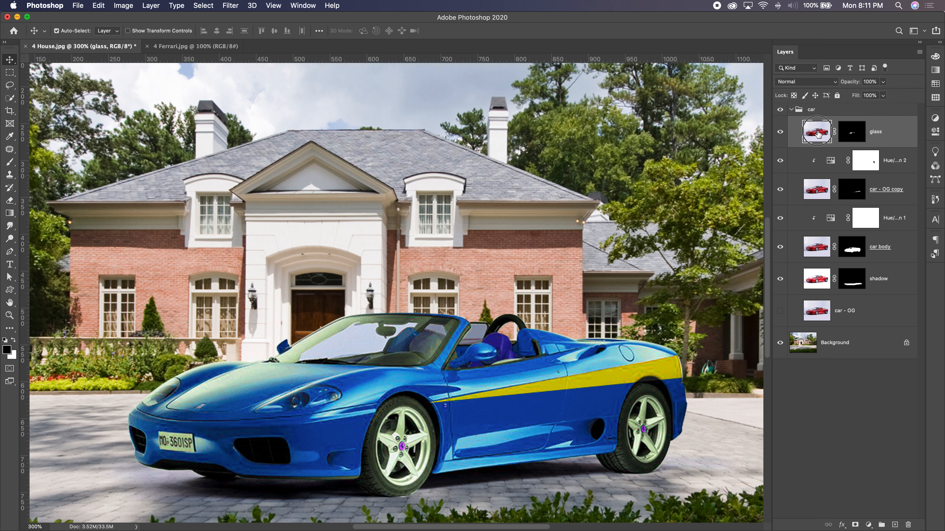
Set the "glass" layer's blend mode to Hard Light and its opacity to 73%, then deselect the layers.
left_click(849, 134)
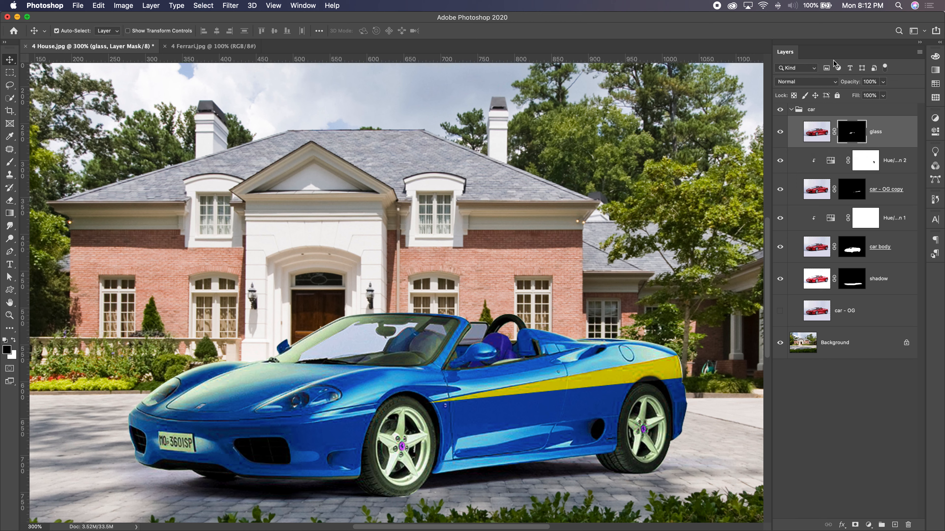
left_click(836, 82)
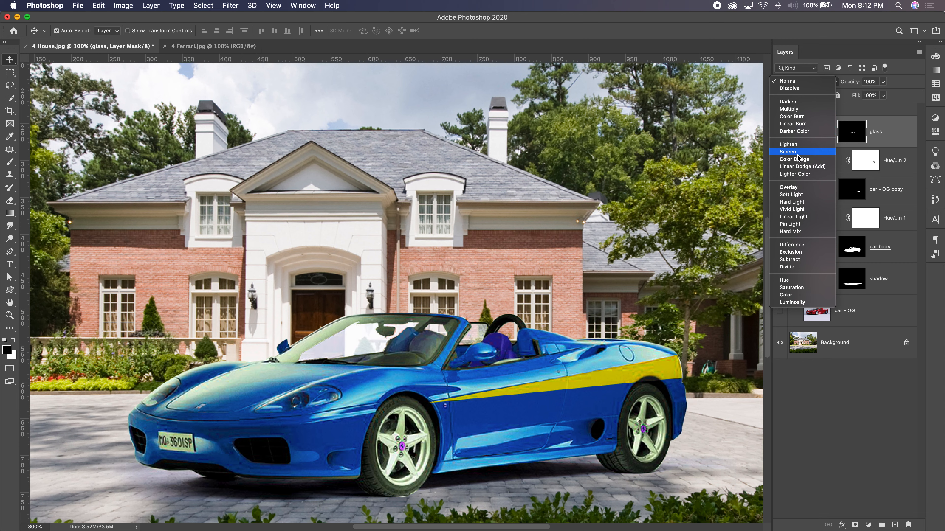
left_click(792, 203)
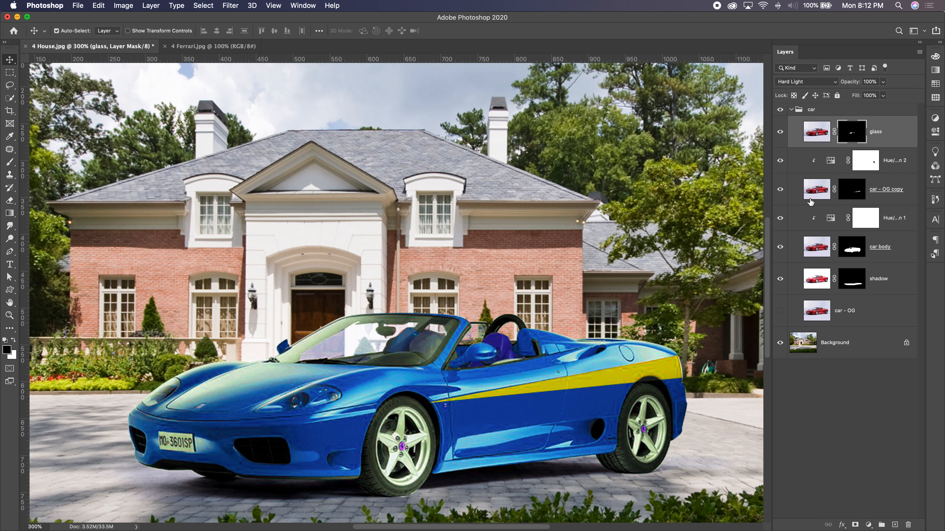
left_click(884, 82)
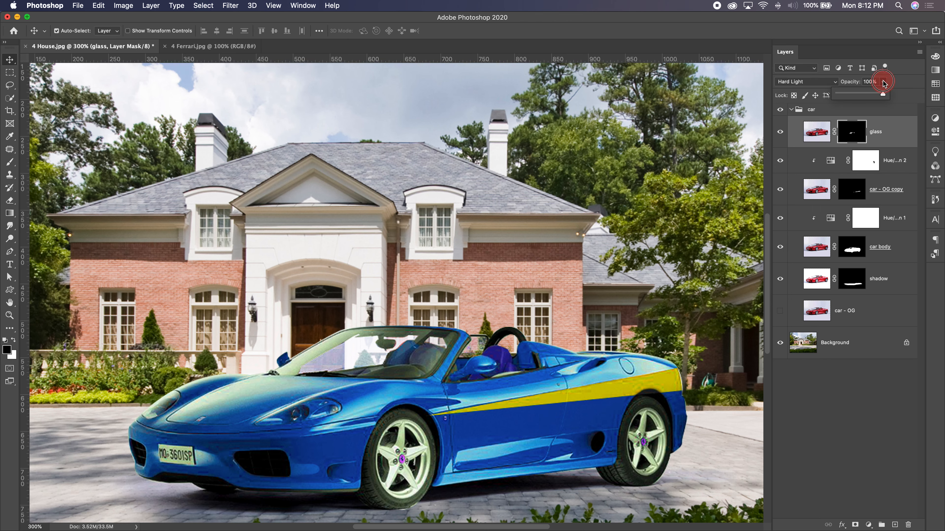
left_click_drag(883, 95, 871, 96)
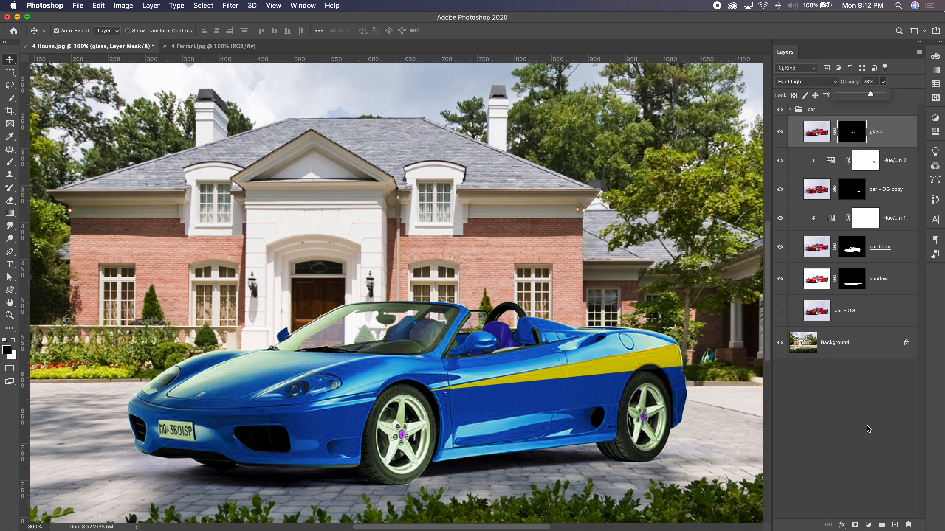
left_click(867, 435)
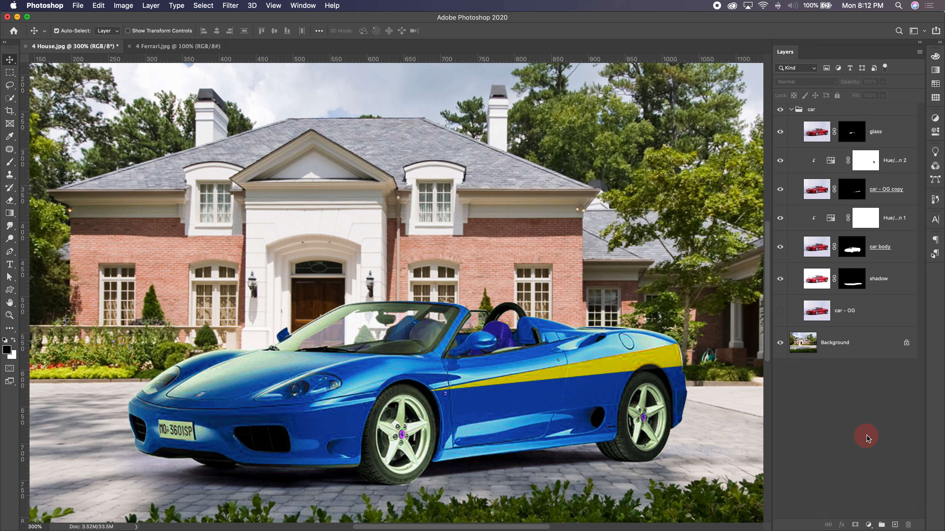
Set the "glass" layer's opacity to 88% while judging the whole composite.
key("super+minus")
key("super+minus")
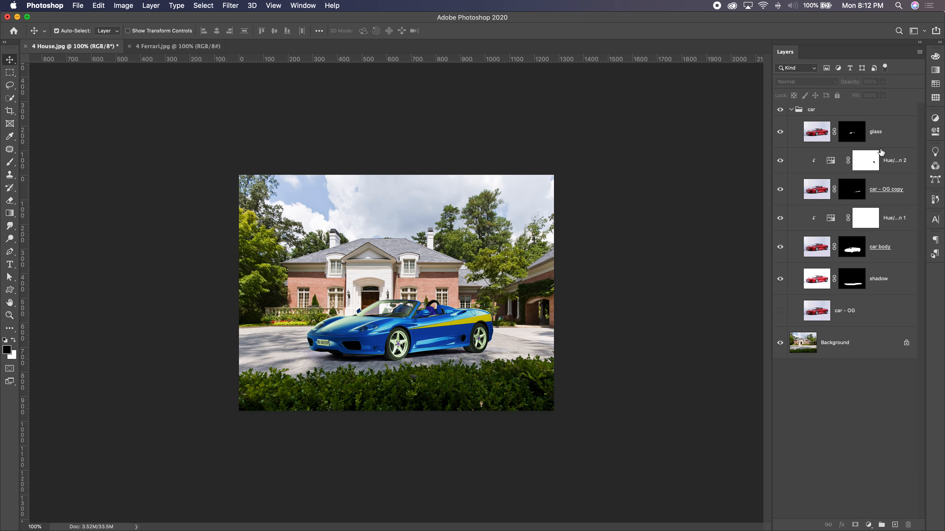
left_click(878, 131)
left_click(884, 82)
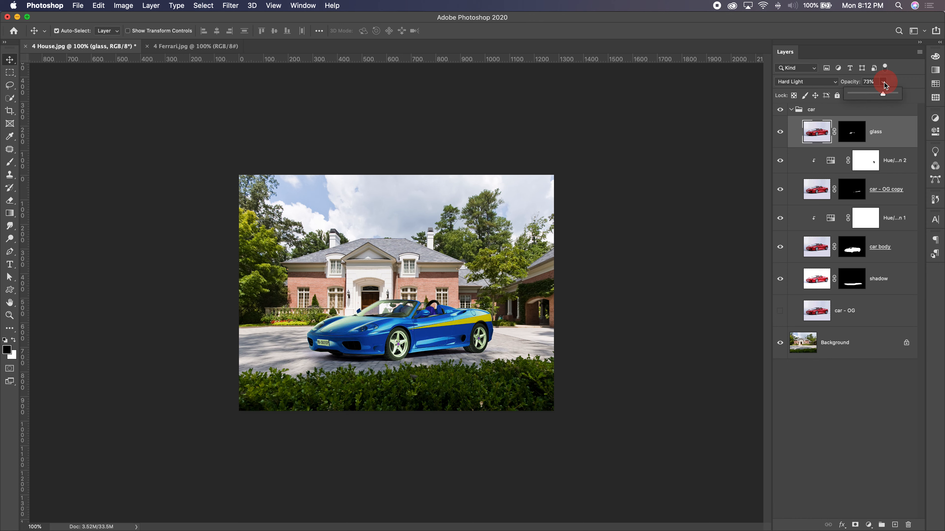
left_click(883, 95)
left_click_drag(885, 95, 890, 96)
left_click(888, 95)
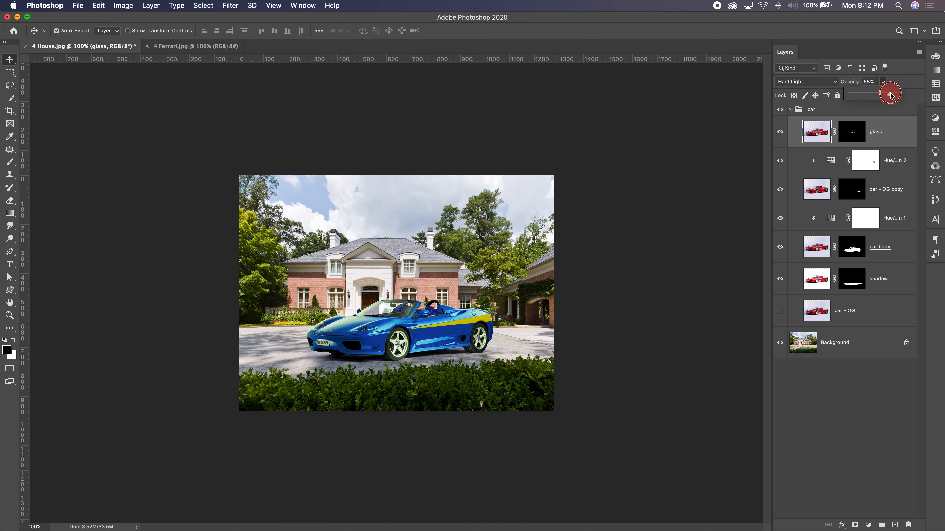
Free Transform the car group with "car - OG" temporarily shown, scaling it down slightly and shifting it toward the driveway's right side.
left_click(820, 111)
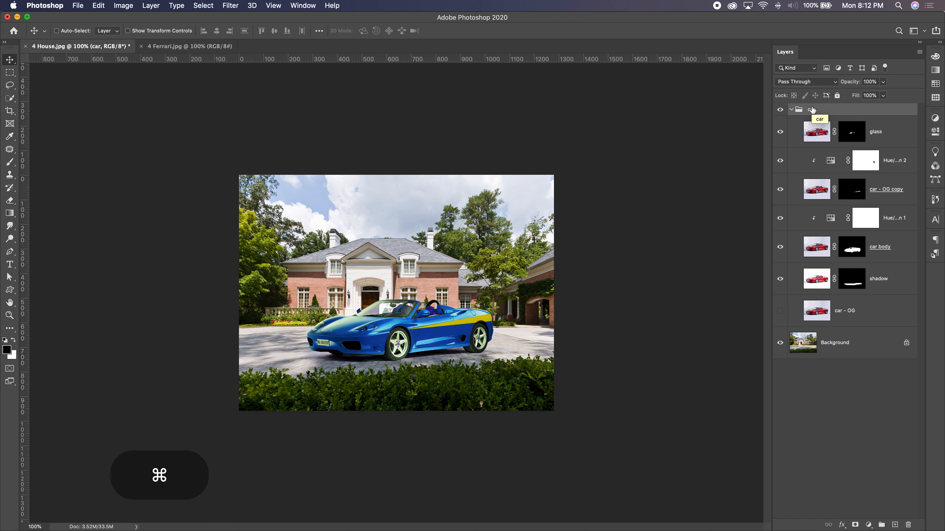
left_click(780, 311)
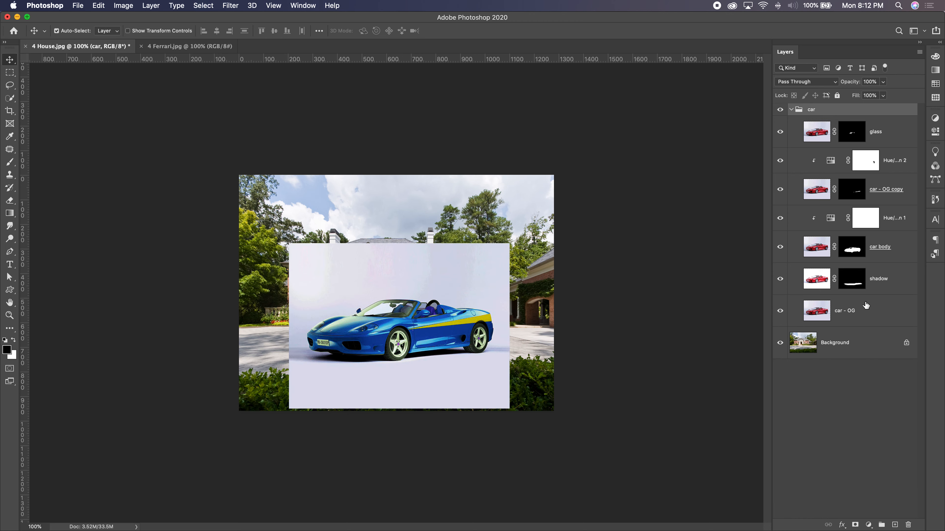
key("super+t")
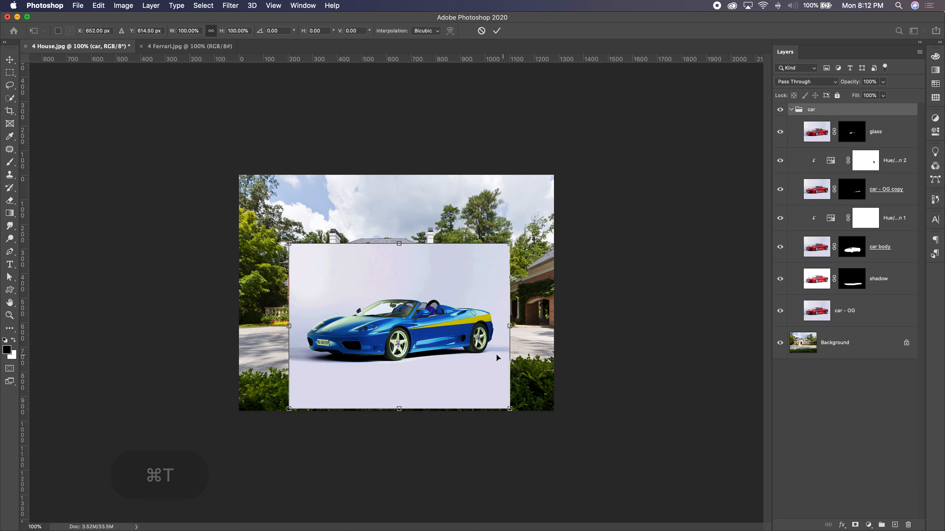
mouse_move(483, 356)
left_mouse_down()
mouse_move(474, 316)
mouse_move(439, 317)
mouse_move(439, 363)
mouse_move(489, 335)
mouse_move(508, 346)
mouse_move(486, 349)
mouse_move(495, 351)
left_mouse_up()
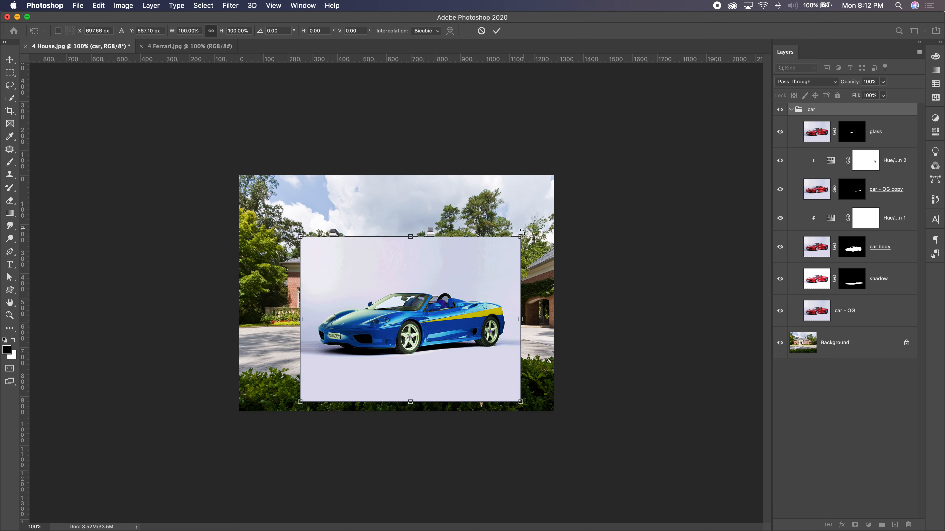
left_click_drag(521, 236, 508, 245)
left_click(470, 379)
left_click_drag(469, 379, 483, 376)
key("Return")
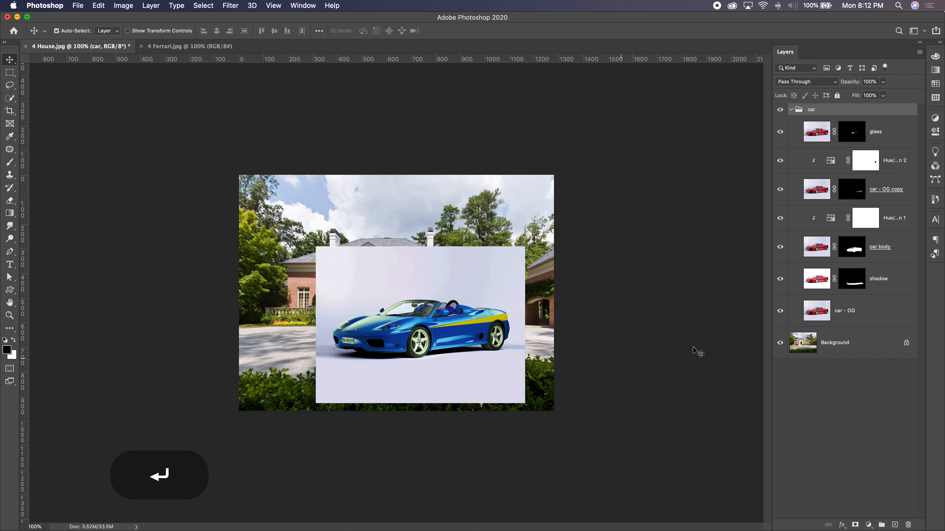
left_click(778, 313)
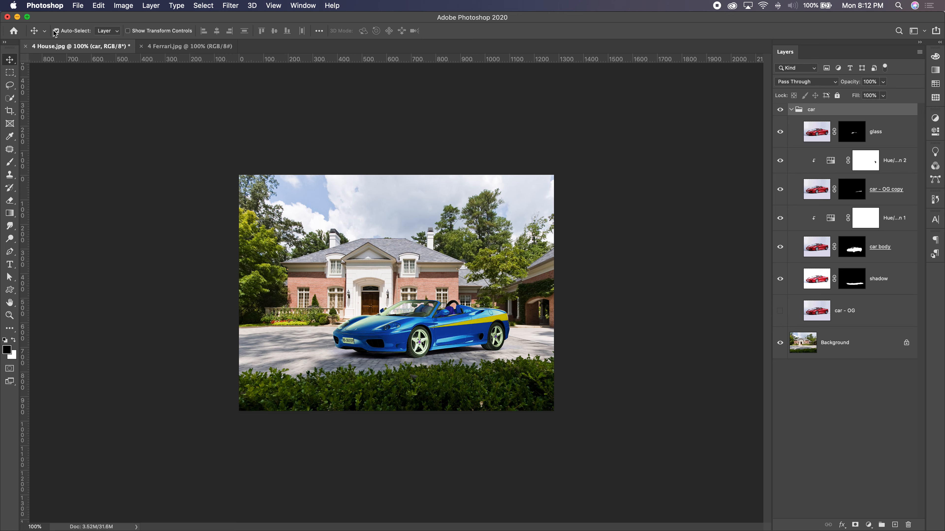
Set the Move tool's auto-select to Group and move the whole car up toward the house.
left_click(104, 32)
left_click(106, 23)
mouse_move(444, 336)
left_mouse_down()
mouse_move(412, 340)
mouse_move(396, 321)
mouse_move(448, 323)
left_mouse_up()
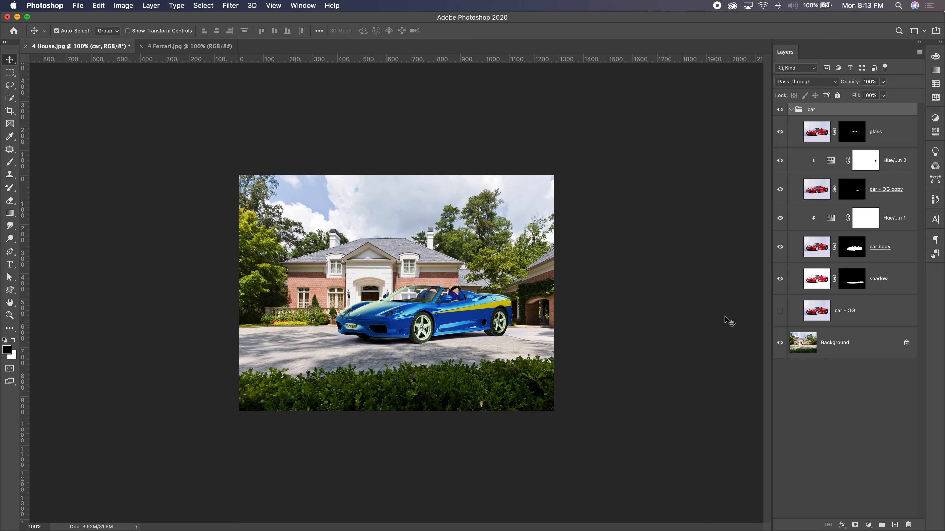
left_click(780, 310)
left_click(779, 311)
Move the car group down and left onto the driveway just above the hedge, and select the "car body" layer.
left_click_drag(447, 315, 426, 331)
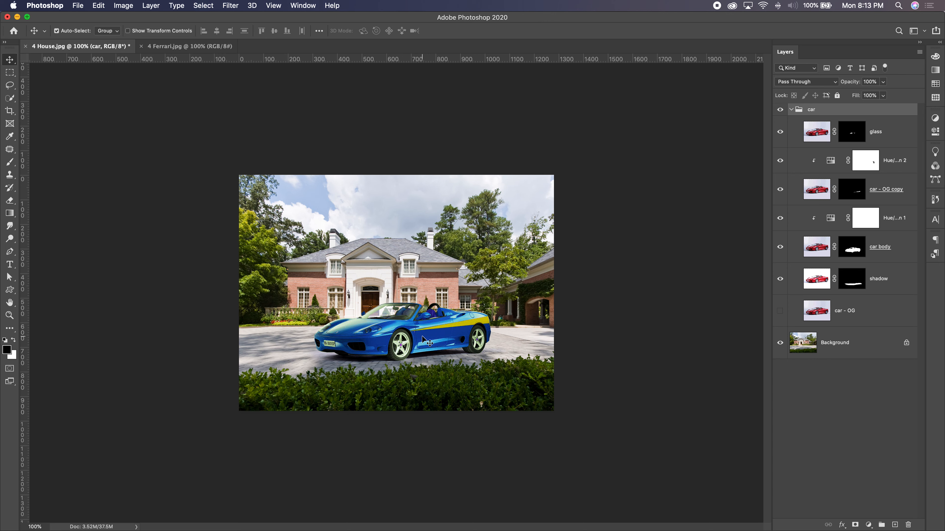
left_click_drag(423, 344, 419, 360)
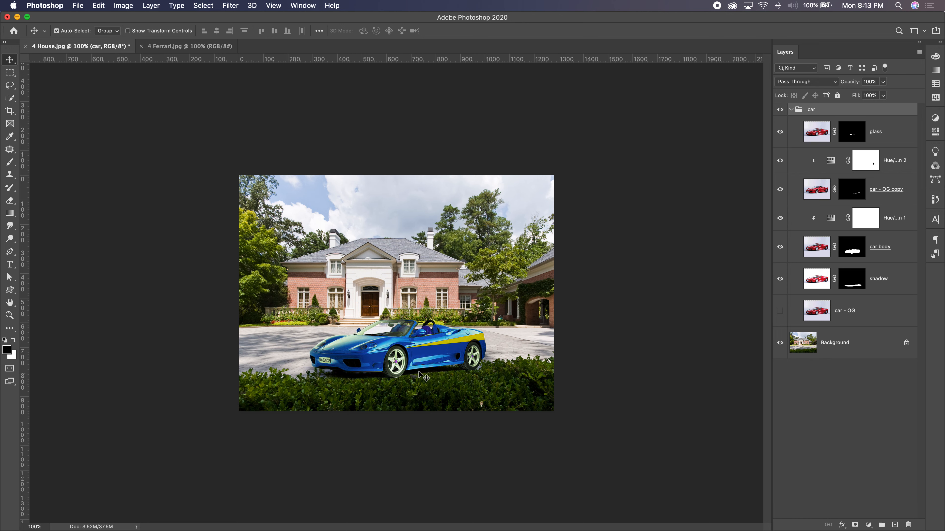
left_click_drag(405, 361, 414, 347)
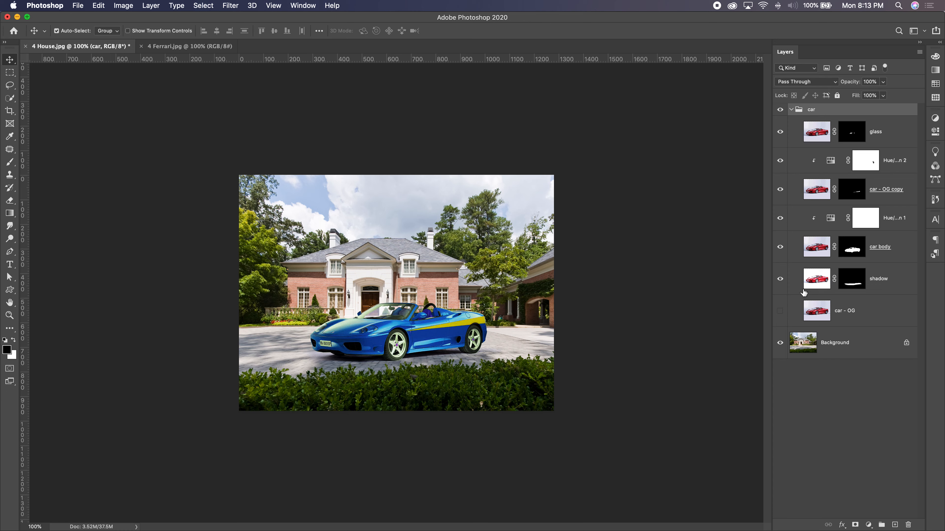
left_click(815, 244)
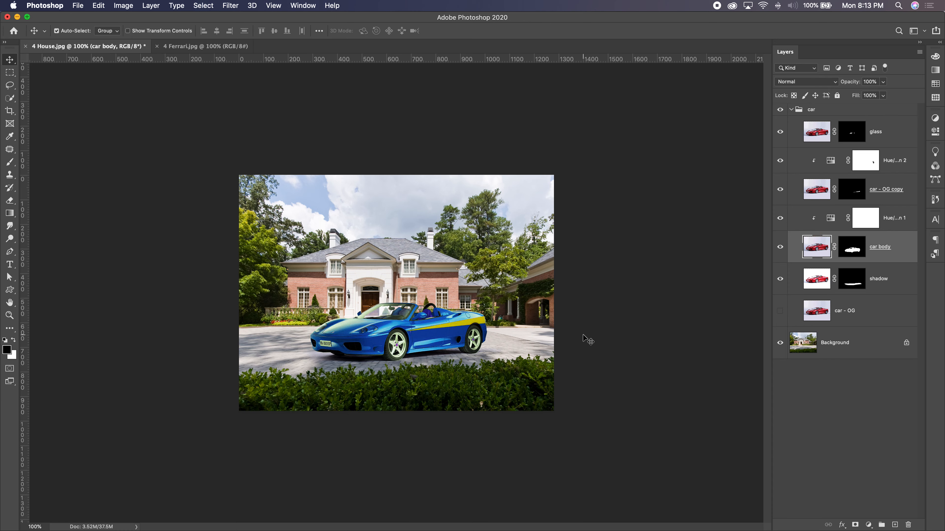
Paint black on the "car body" mask below the front tyre with a 90 px brush at 100% hardness.
key("super+equal")
key("super+equal")
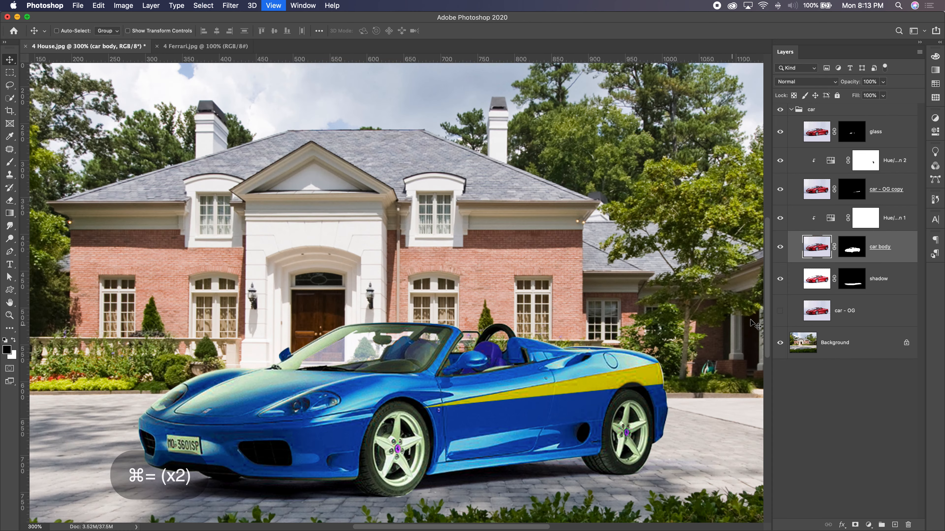
left_click(851, 246)
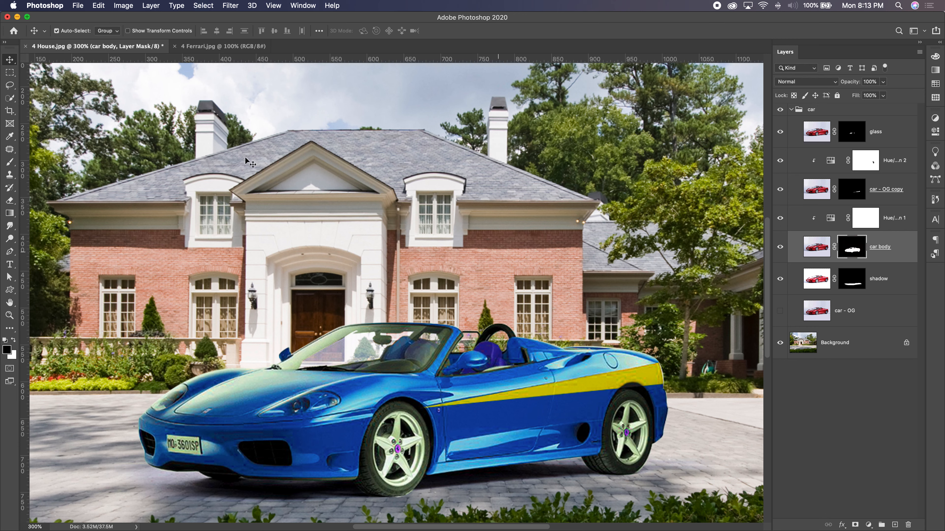
left_click(10, 164)
left_click(69, 32)
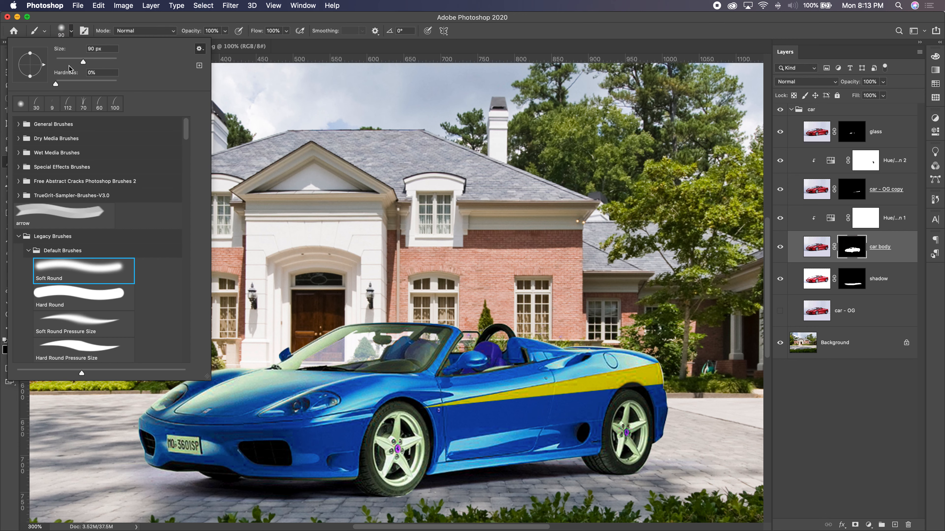
left_click_drag(56, 84, 143, 85)
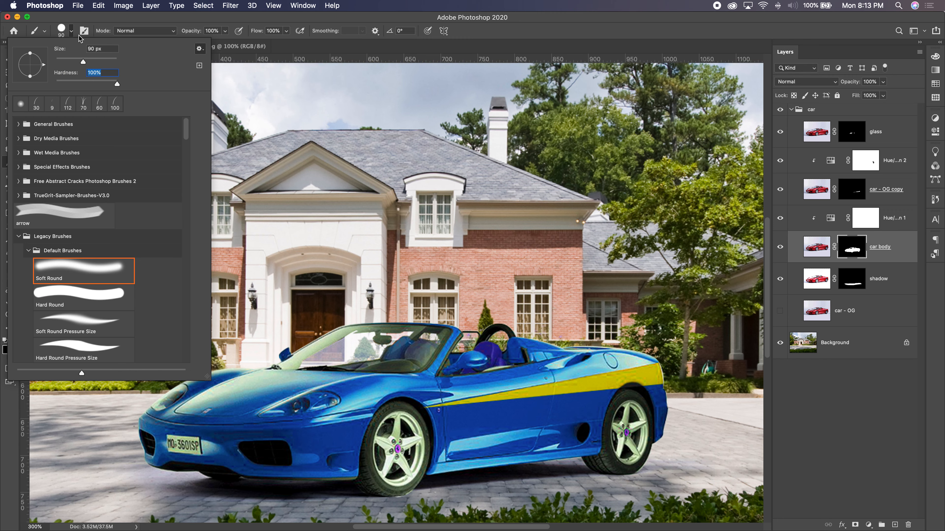
key("Return")
left_click_drag(371, 424, 369, 331)
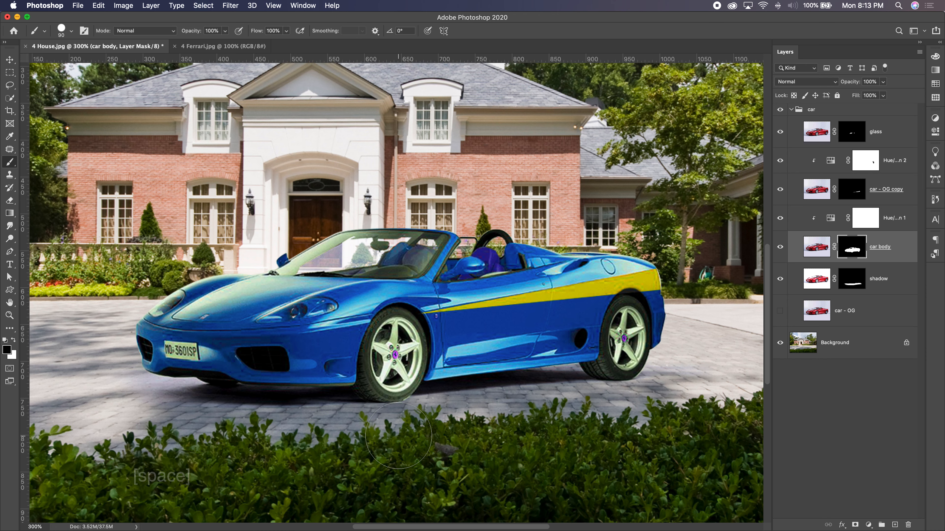
left_click(415, 432)
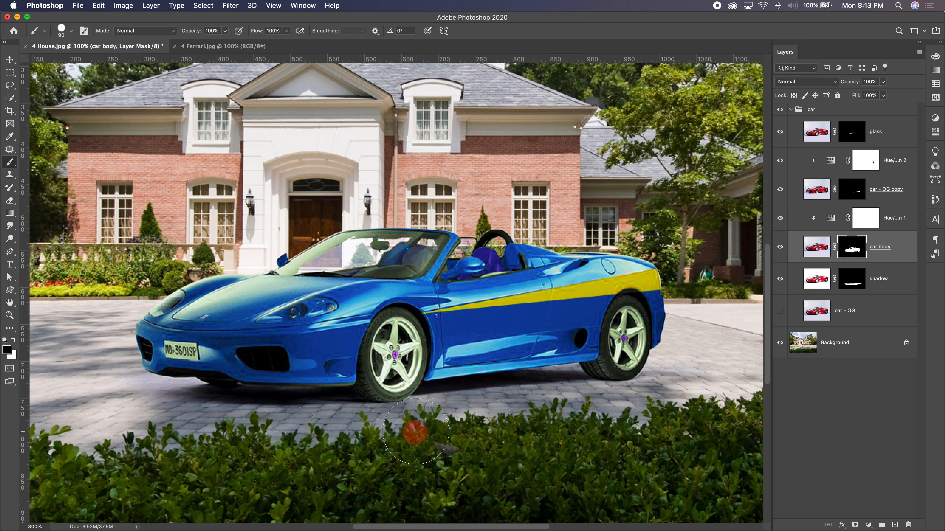
left_click(425, 422)
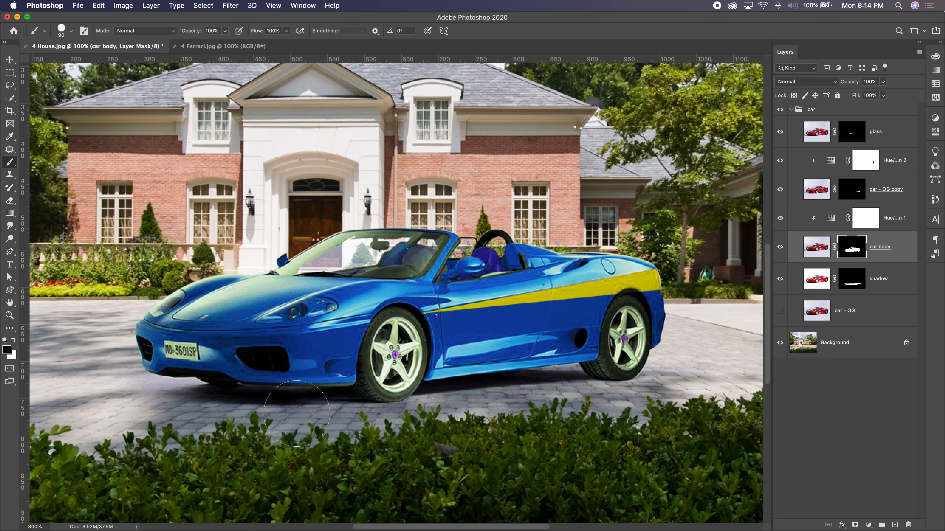
Reduce the brush to 10 px and touch up the "car body" mask edge beneath the front bumper.
key("bracketleft")
key("bracketleft")
key("bracketleft")
key("bracketleft")
key("bracketleft")
key("bracketleft")
key("bracketleft")
key("bracketleft")
key("bracketleft")
key("bracketleft")
key("bracketleft")
key("bracketleft")
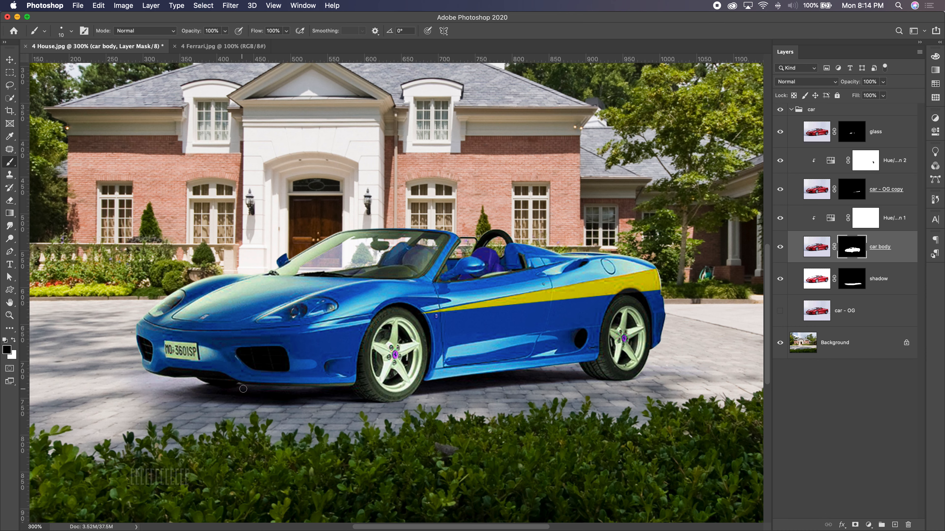
left_click(239, 385)
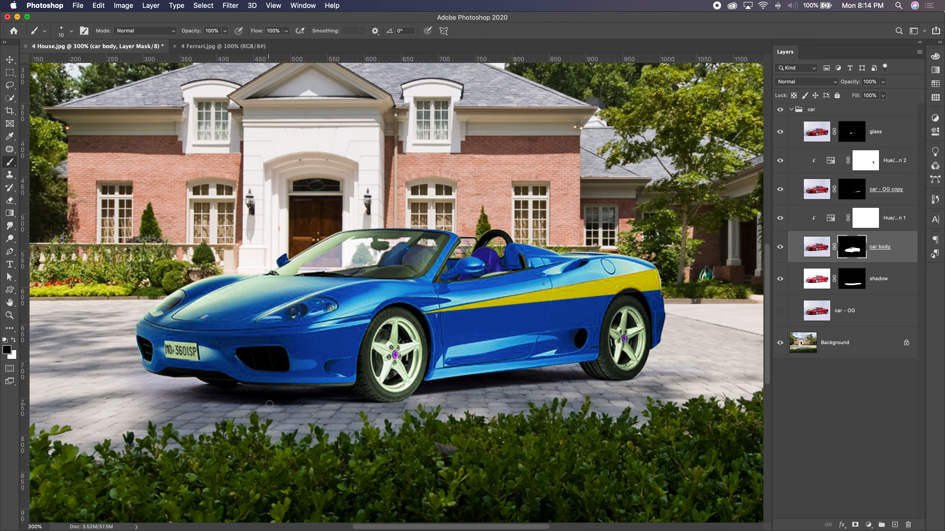
key("super+minus")
key("super+minus")
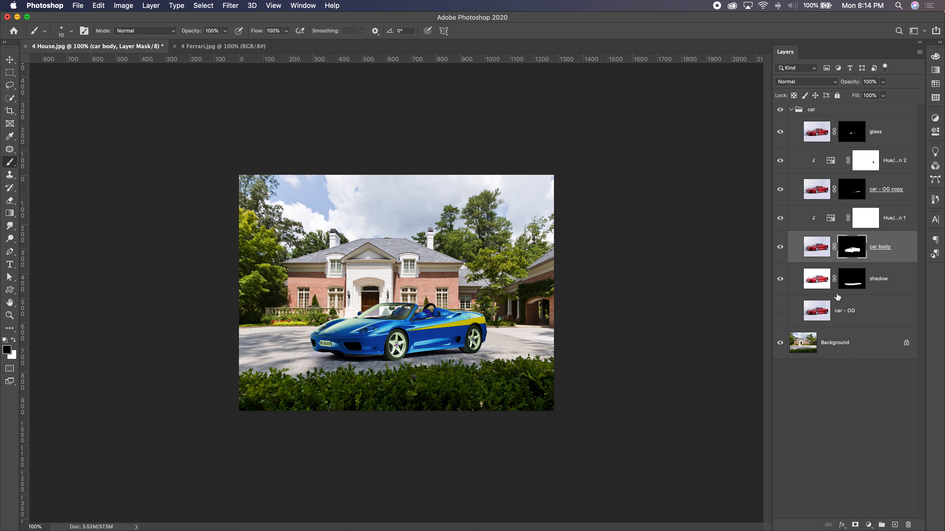
Compare the composite with "car - OG" shown and hidden, and hide every car layer except "glass".
left_click(779, 312)
left_click(780, 311)
left_click(780, 312)
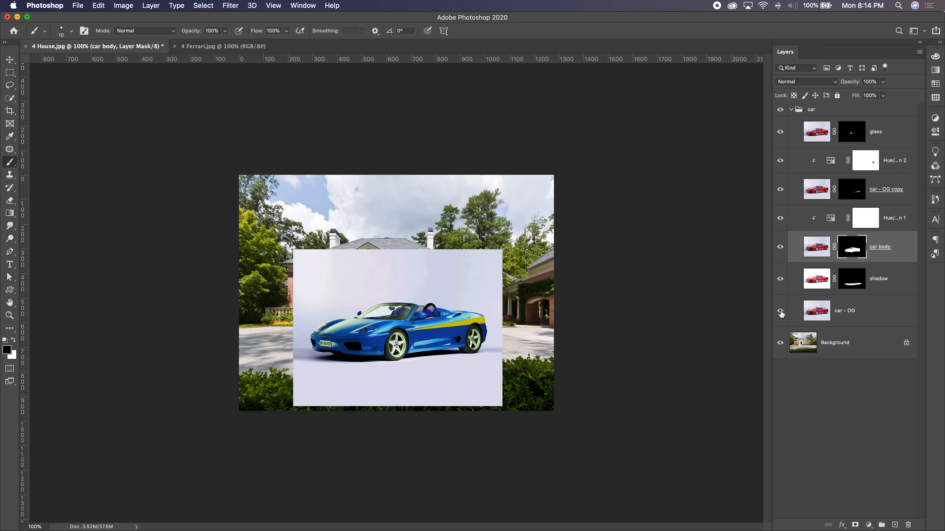
left_click(780, 311)
left_click_drag(779, 160, 780, 292)
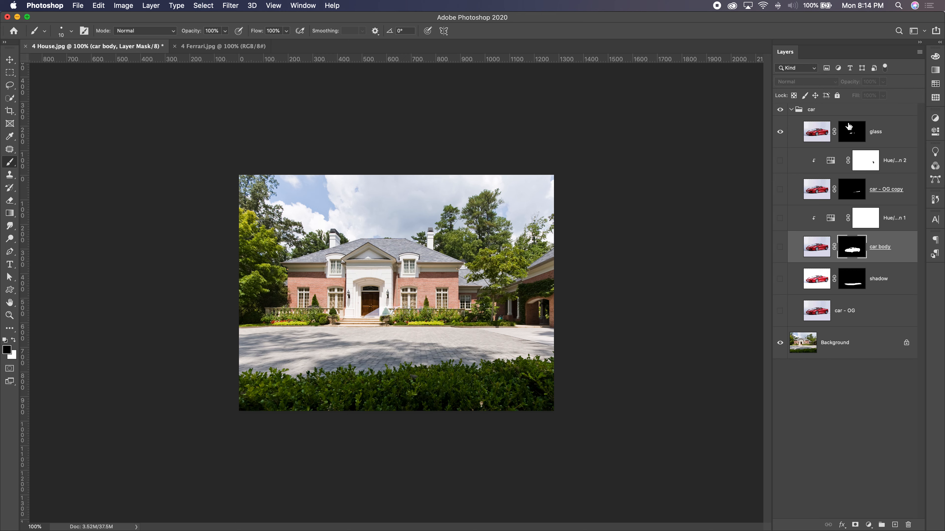
Examine the "glass" layer with its mask disabled and a Normal blend preview, keep Hard Light, and hide the layer.
left_click(814, 132)
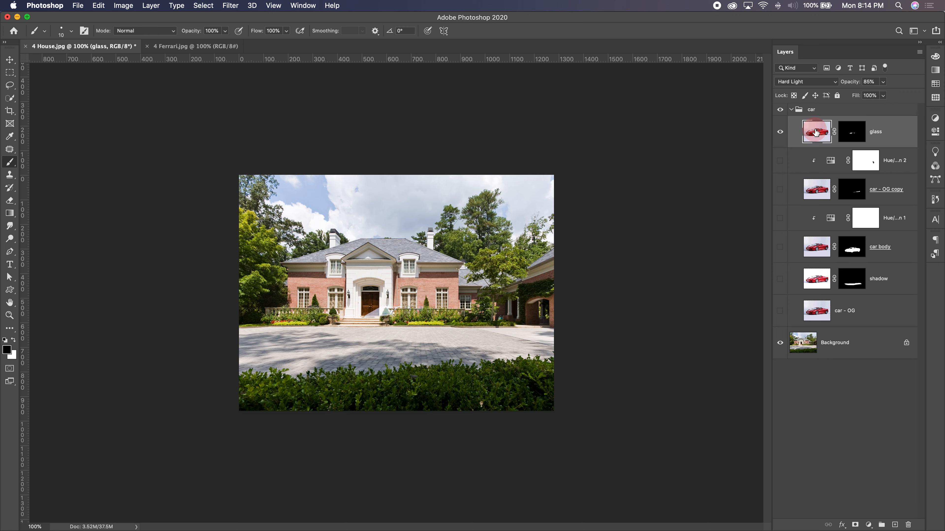
left_click(851, 134, "shift")
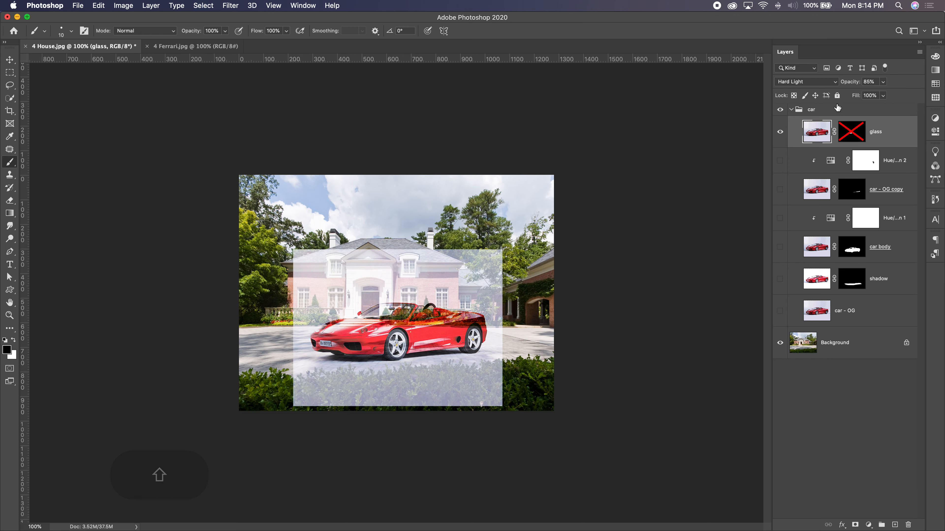
left_click(833, 82)
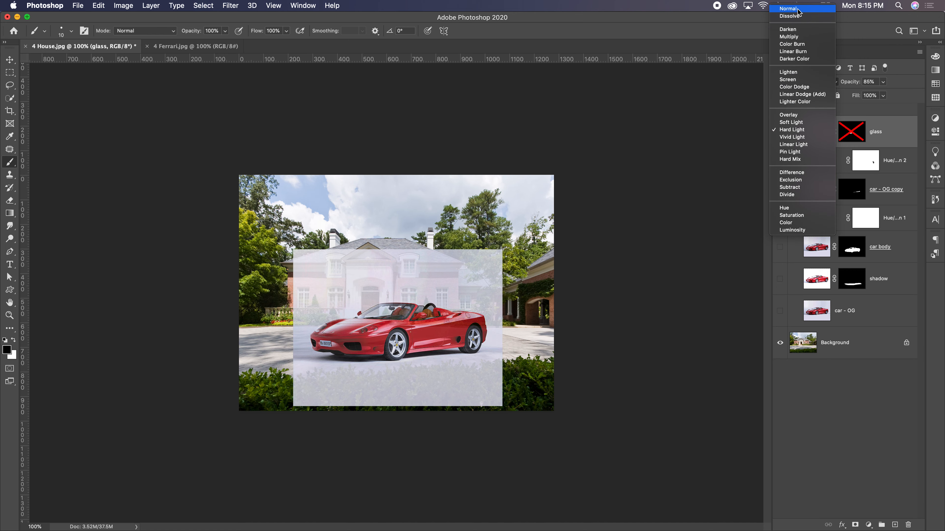
left_click(847, 50)
left_click(780, 131)
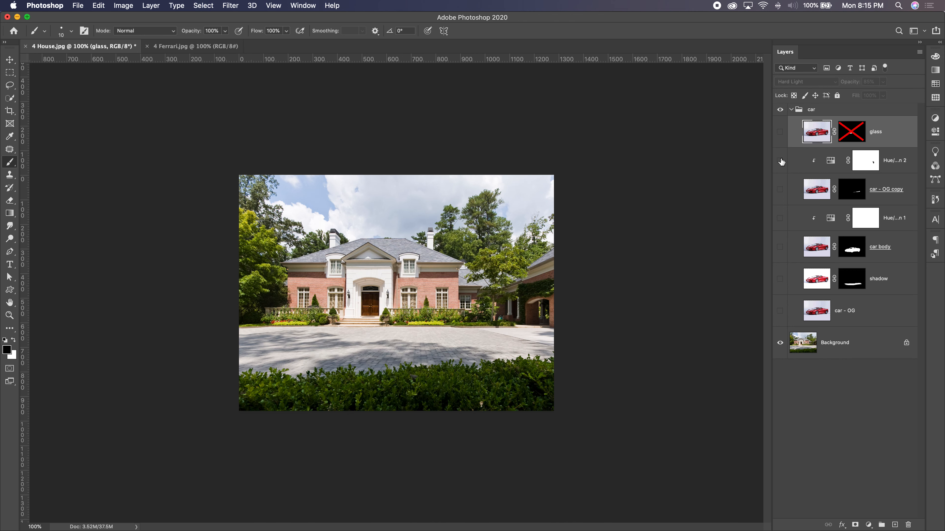
Inspect the stripe layer "car - OG copy" with its Hue/Saturation adjustment and mask toggled, and hide it.
left_click(780, 190)
left_click(779, 160)
left_click(780, 161)
left_click(852, 191, "shift")
left_click(852, 190, "shift")
left_click(780, 189)
Inspect the "car body" layer alone, toggling its Hue/Saturation recolour and its mask, and hide it.
left_click(780, 247)
left_click(780, 218)
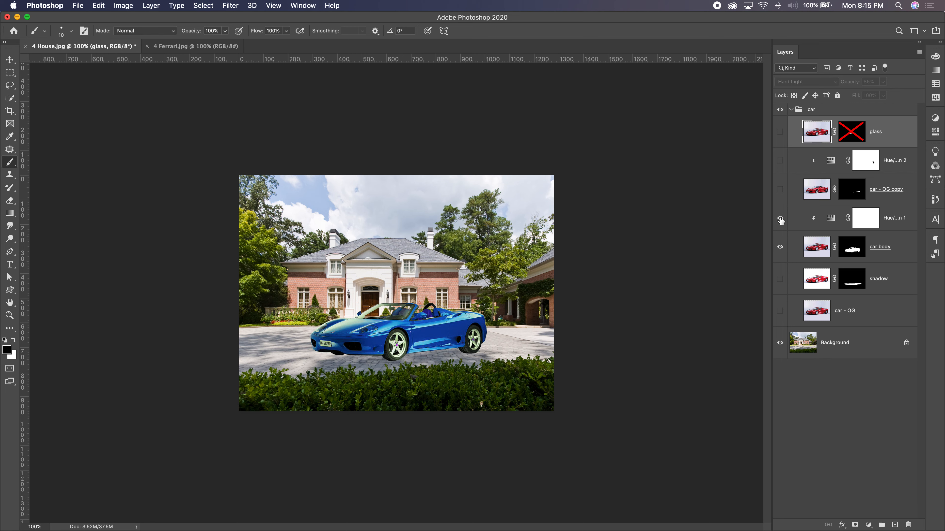
left_click(780, 218)
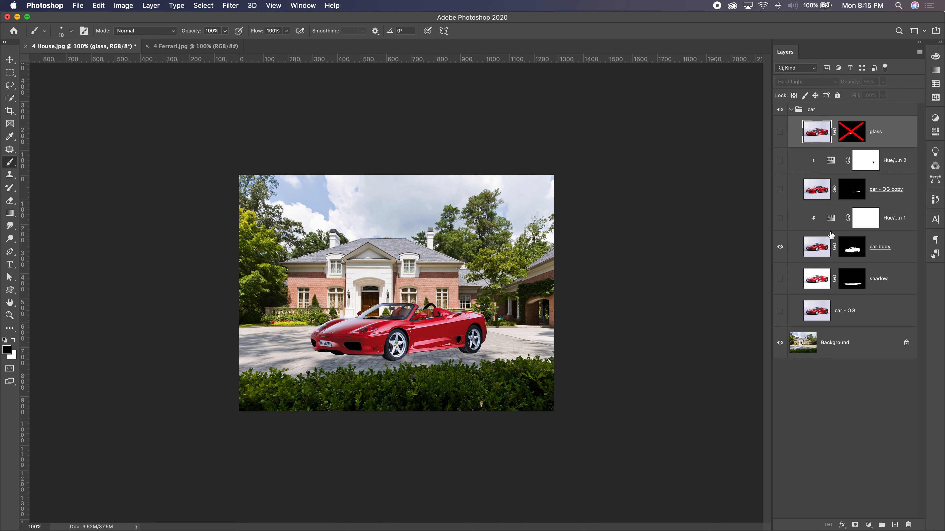
left_click(852, 247, "shift")
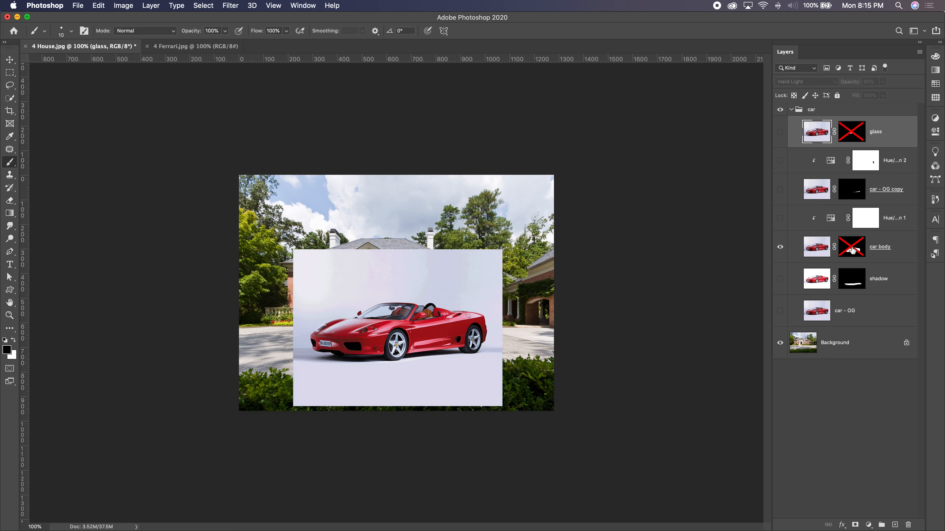
left_click(852, 249, "shift")
left_click(779, 247)
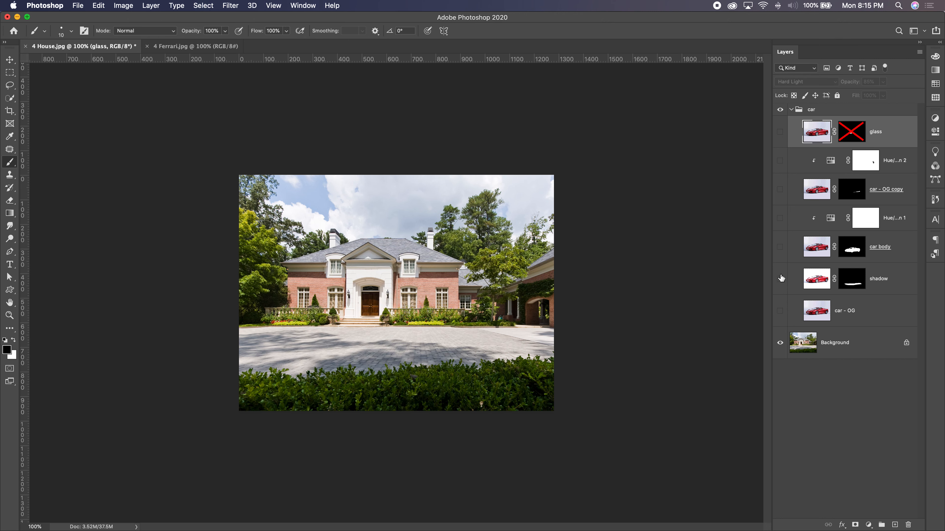
Show the "shadow" layer in Normal blend mode and compare it with its mask disabled and enabled.
left_click(851, 284, "shift")
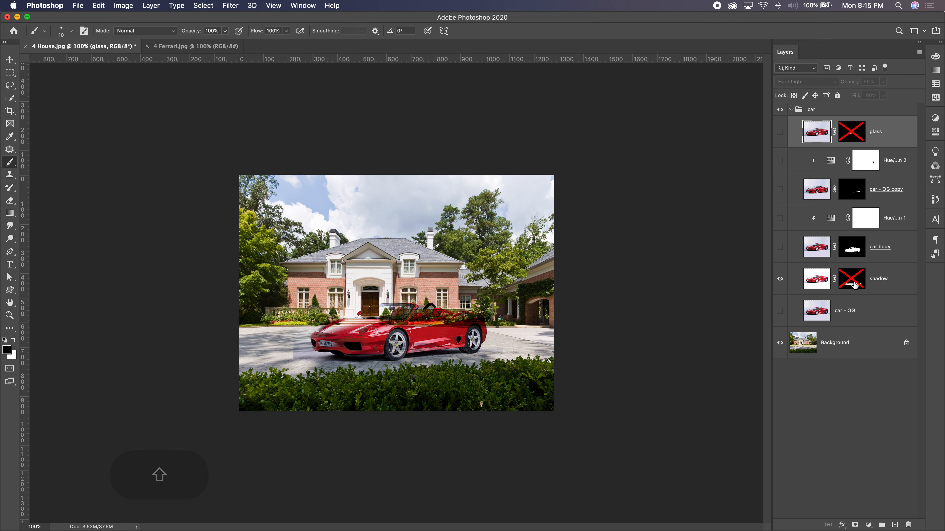
left_click(812, 285)
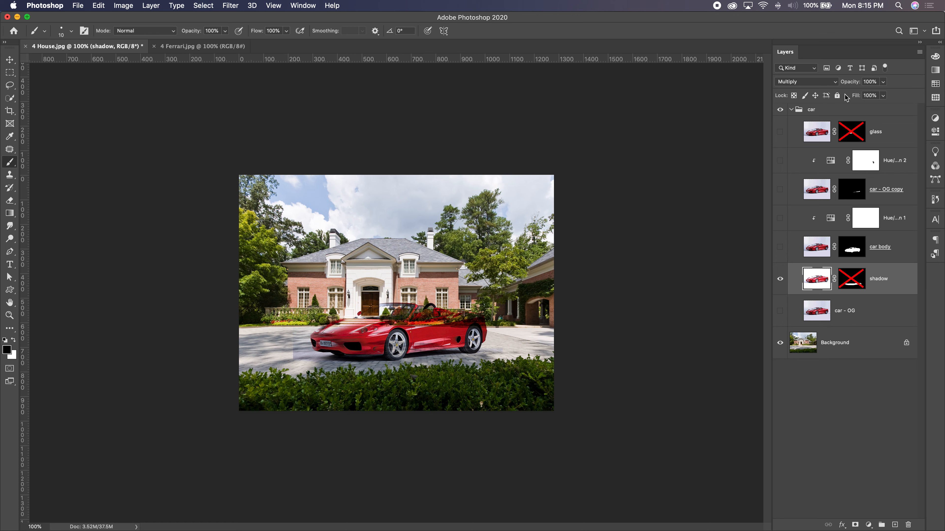
left_click(835, 82)
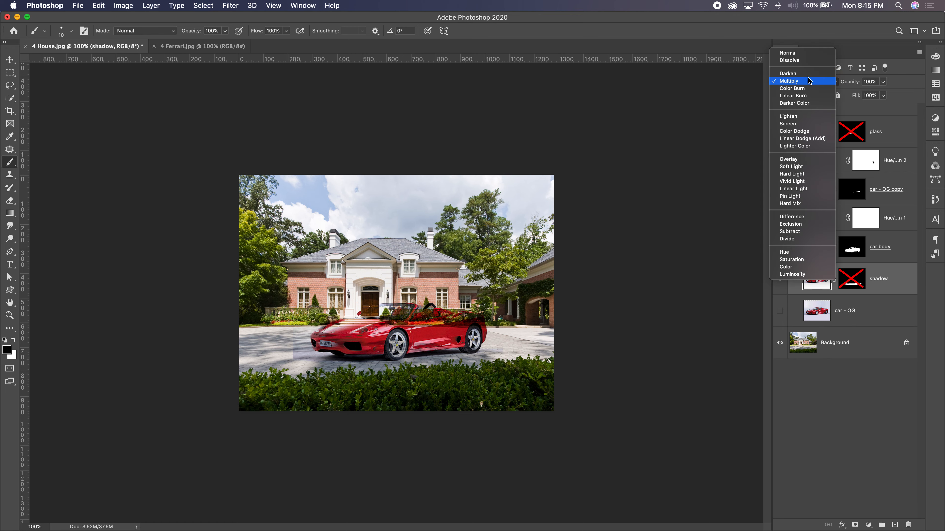
left_click(798, 56)
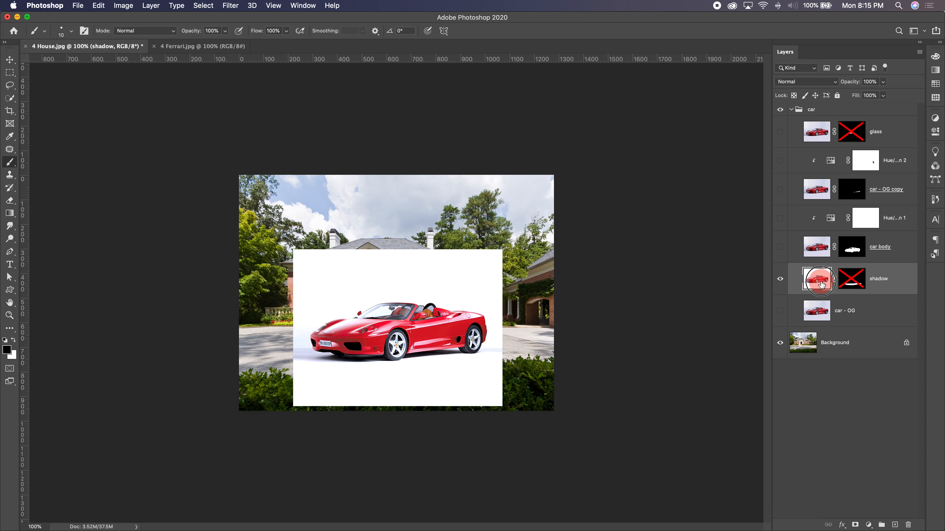
left_click(853, 282, "shift")
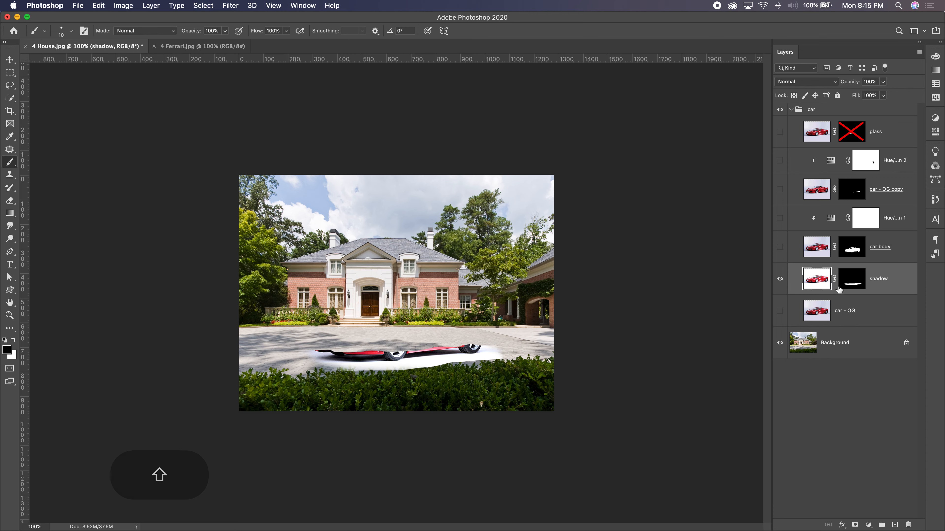
Try a Levels adjustment clipped to the "shadow" layer with its black input level pushed far up, and delete it.
left_click(869, 525)
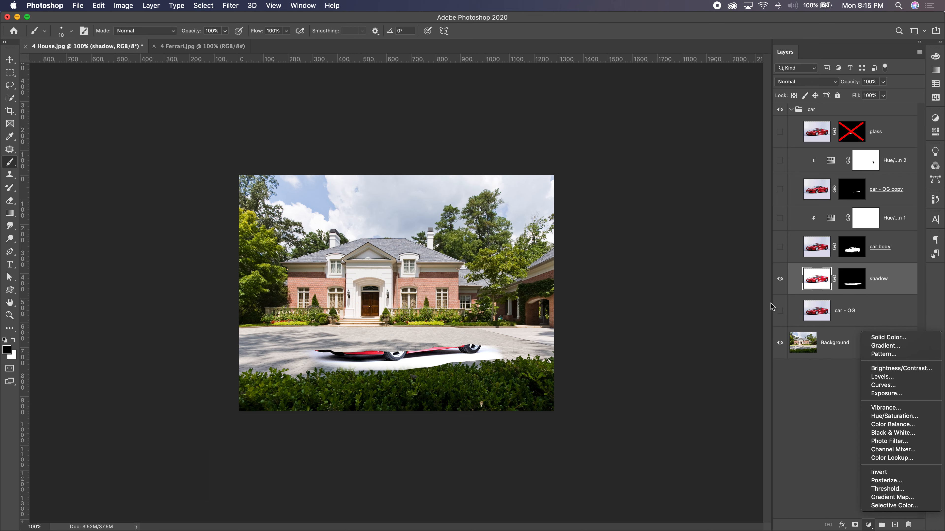
left_click(871, 377)
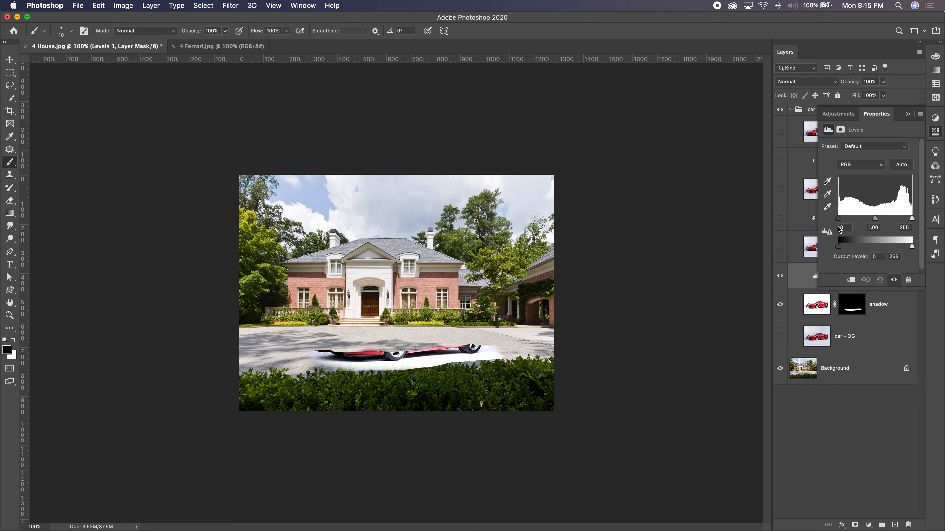
left_click_drag(838, 219, 866, 221)
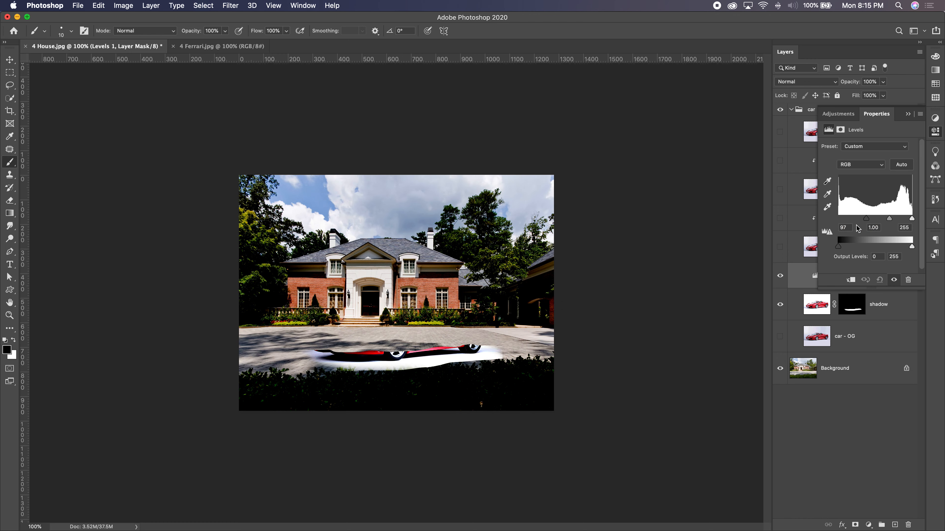
left_click(851, 281)
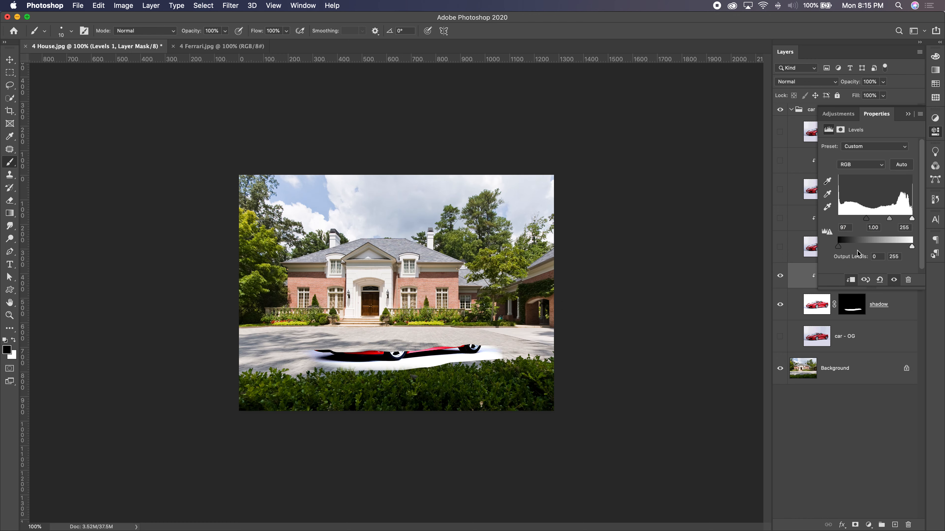
left_click_drag(865, 219, 930, 220)
left_click(876, 427)
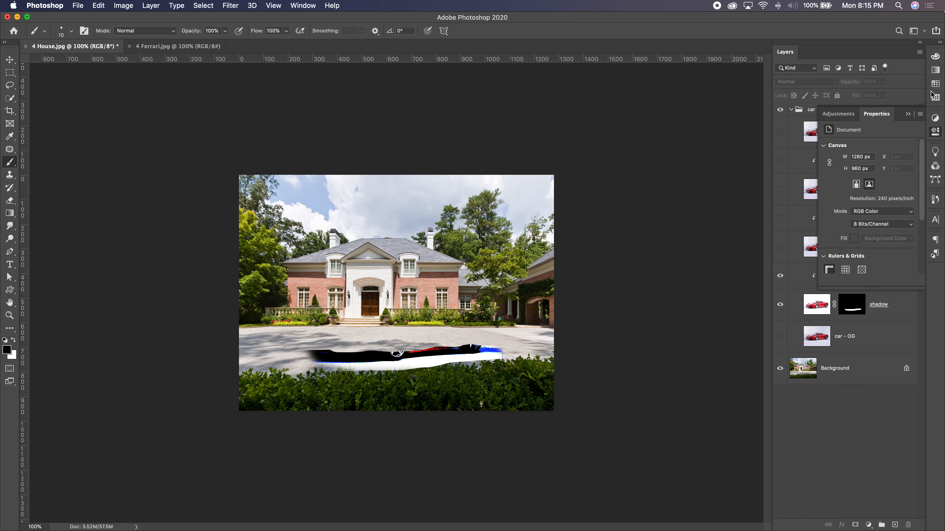
left_click(935, 132)
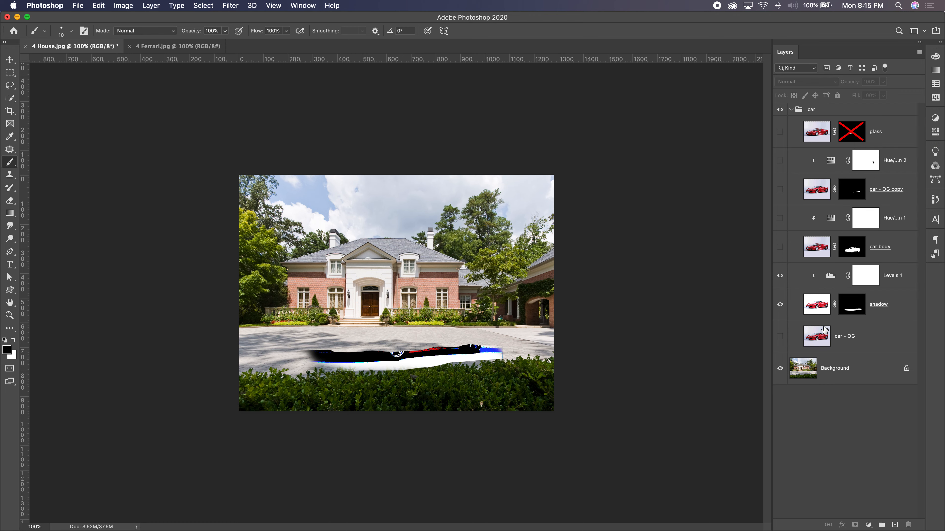
left_click_drag(897, 275, 908, 524)
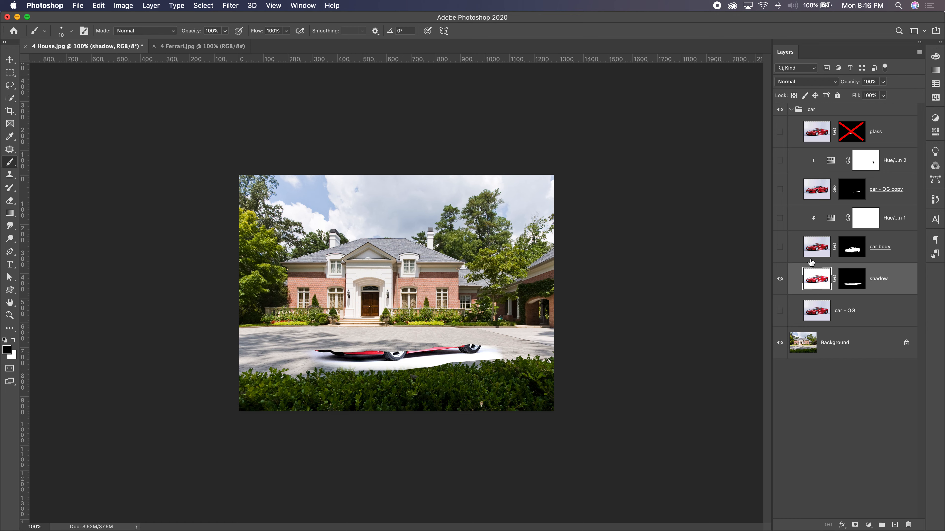
Show all the car layers except "car - OG" and re-enable the "glass" layer's mask.
left_click(780, 310)
left_click_drag(780, 246, 770, 135)
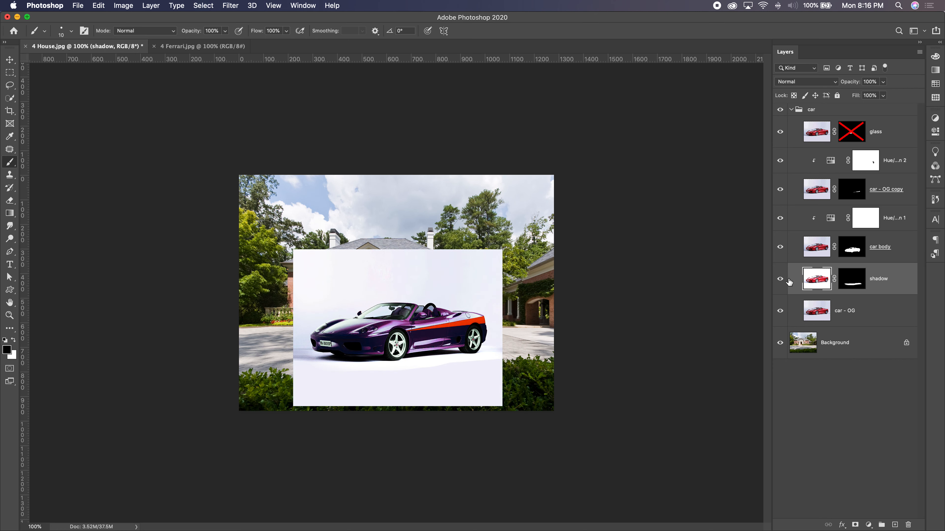
left_click(847, 132, "shift")
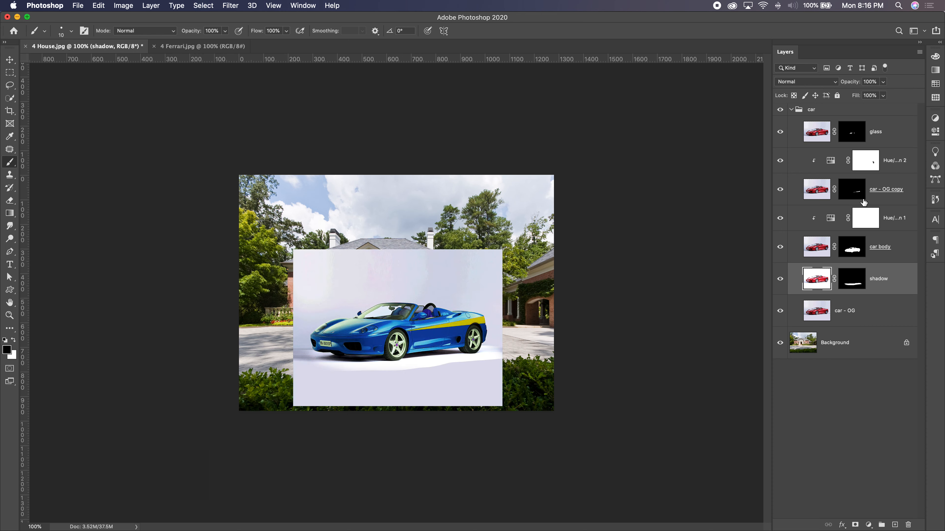
left_click(780, 311)
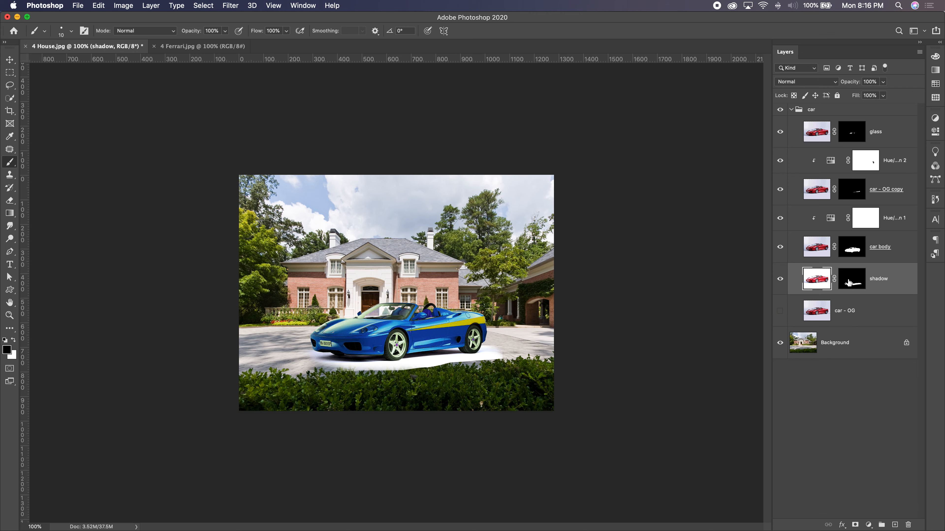
Set the "shadow" layer's blend mode to Multiply.
left_click(835, 85)
left_click(811, 109)
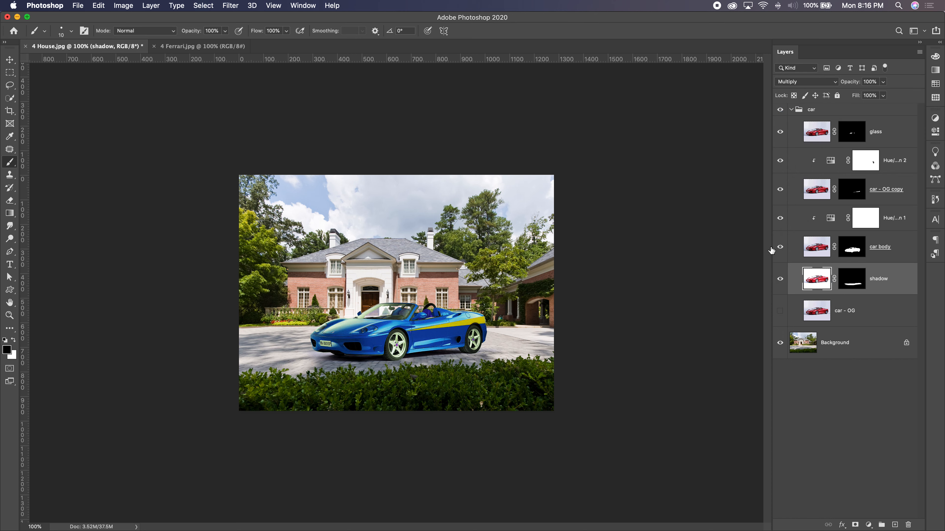
left_click(689, 327)
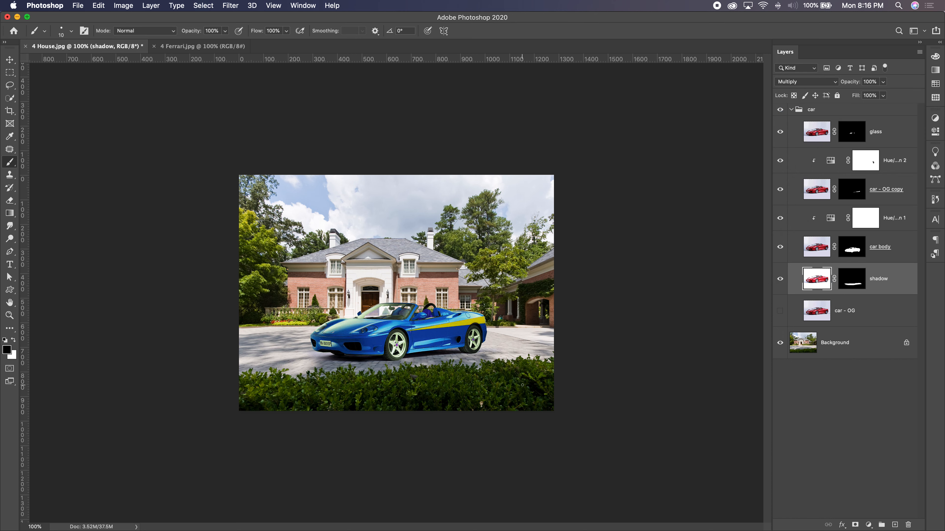